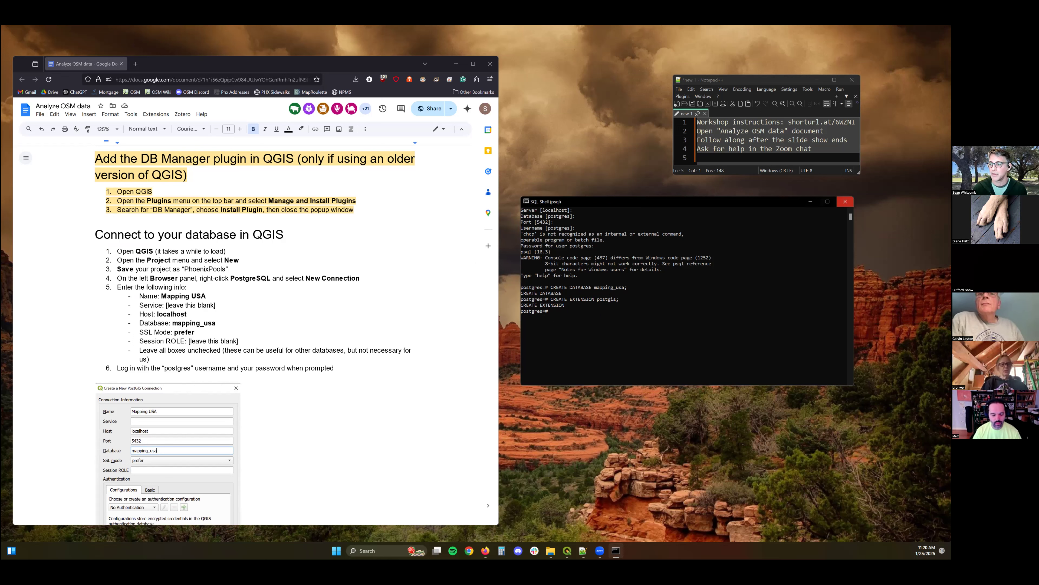
Close the SQL Shell window and launch QGIS Desktop 3.34.13 from the system search.
click(848, 203)
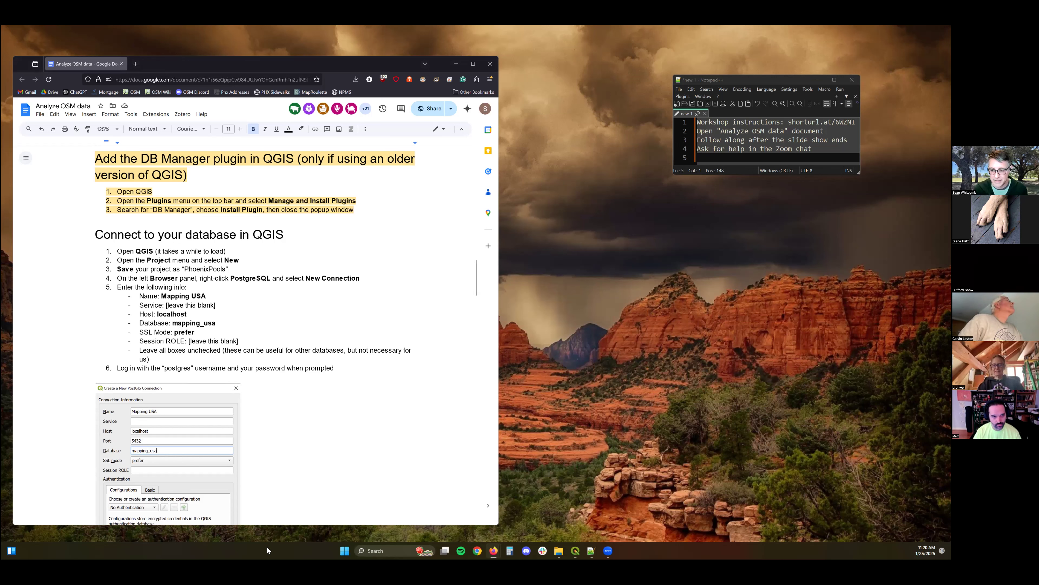
click(419, 546)
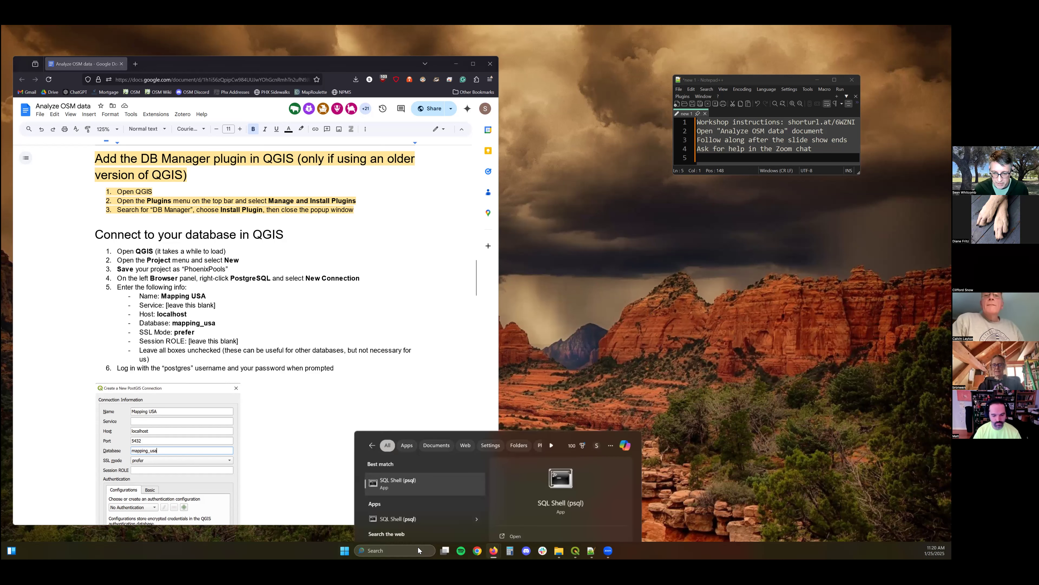
text(qgis)
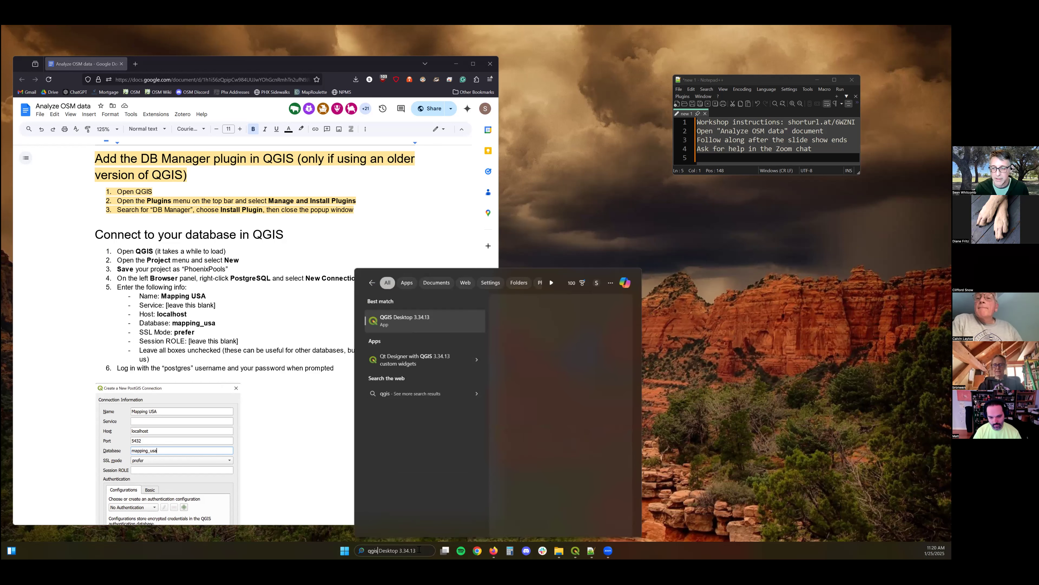
click(421, 321)
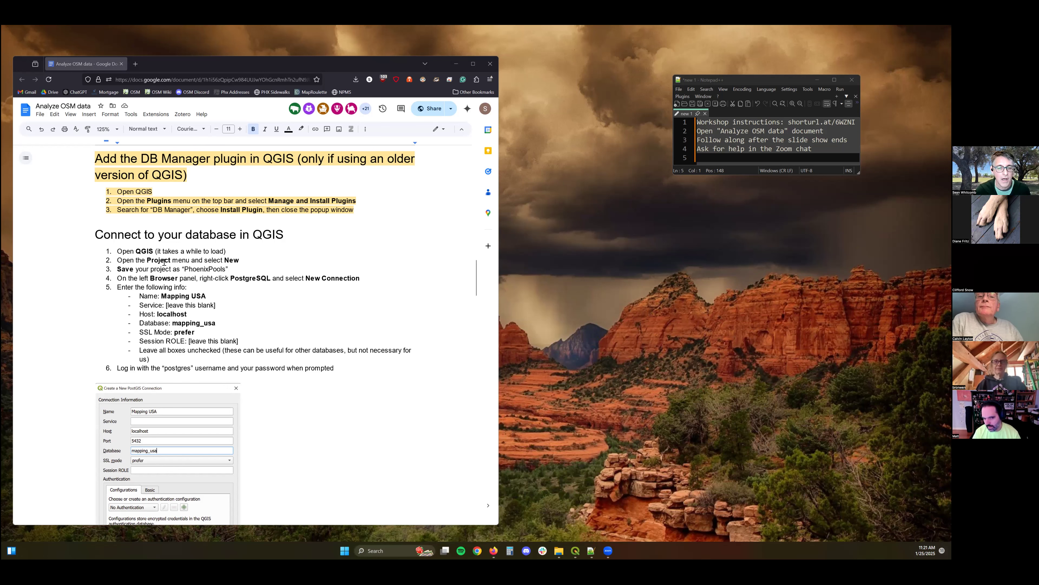
Review the workshop document's steps on creating the database and adding the DB Manager plugin.
scroll(398, 411, up, 3)
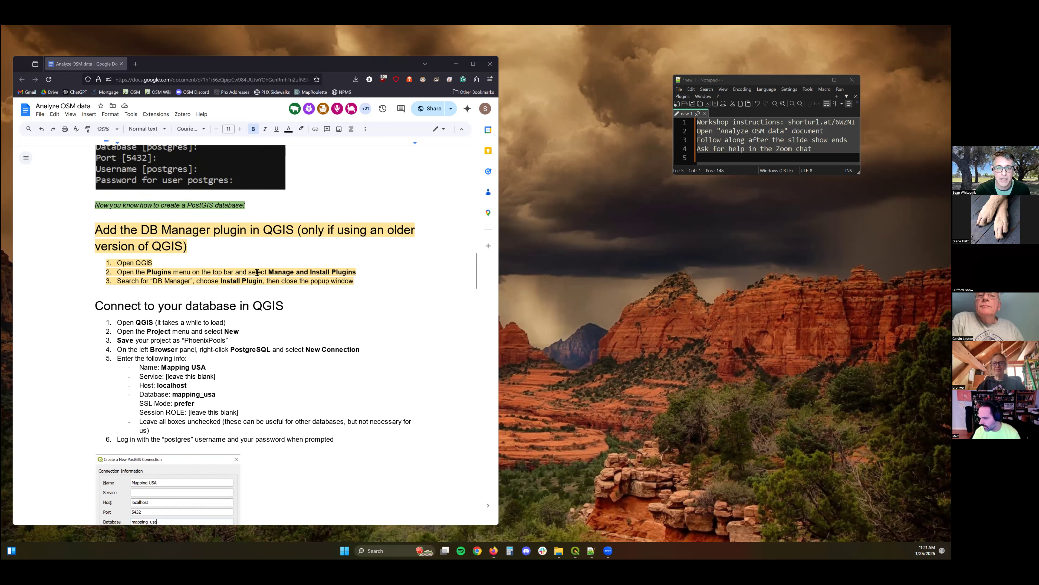
scroll(192, 237, up, 2)
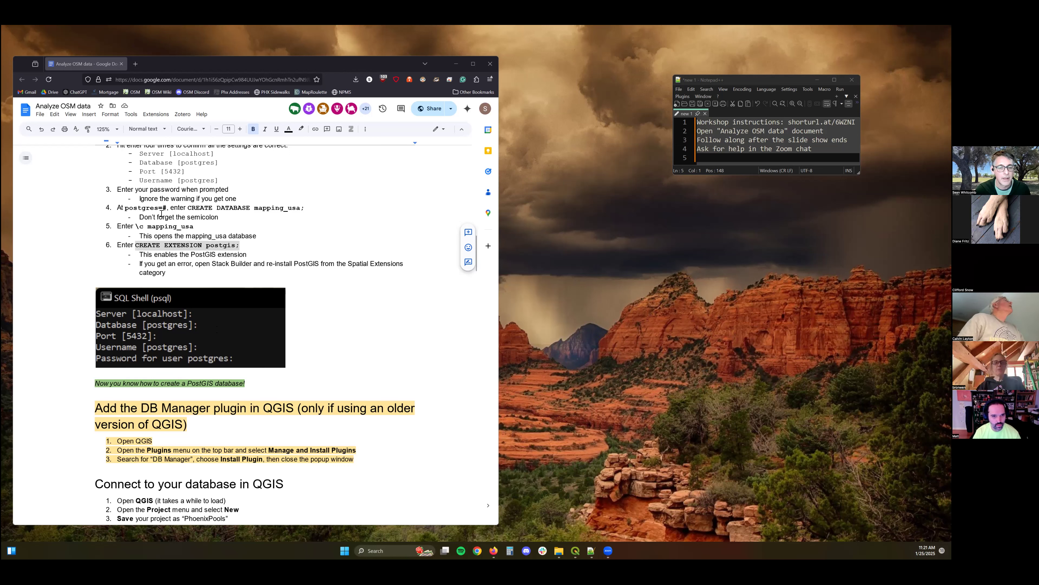
scroll(184, 264, up, 2)
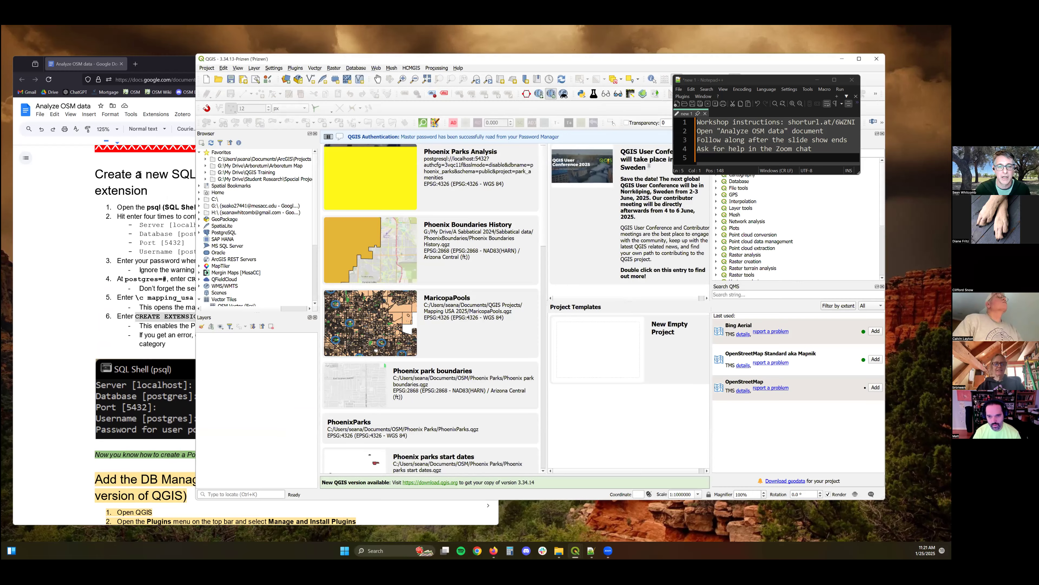
click(170, 180)
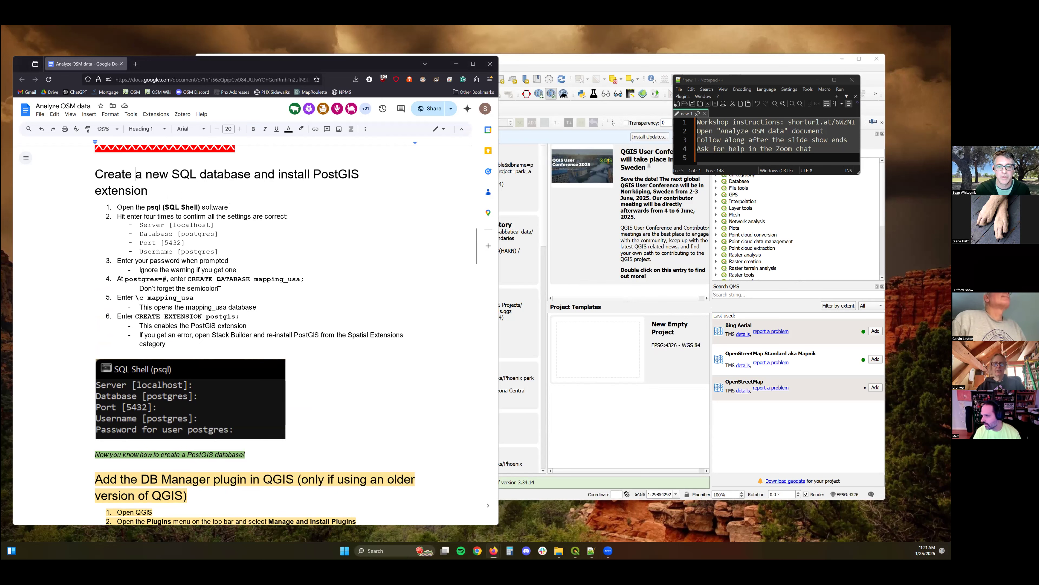
scroll(215, 288, down, 1)
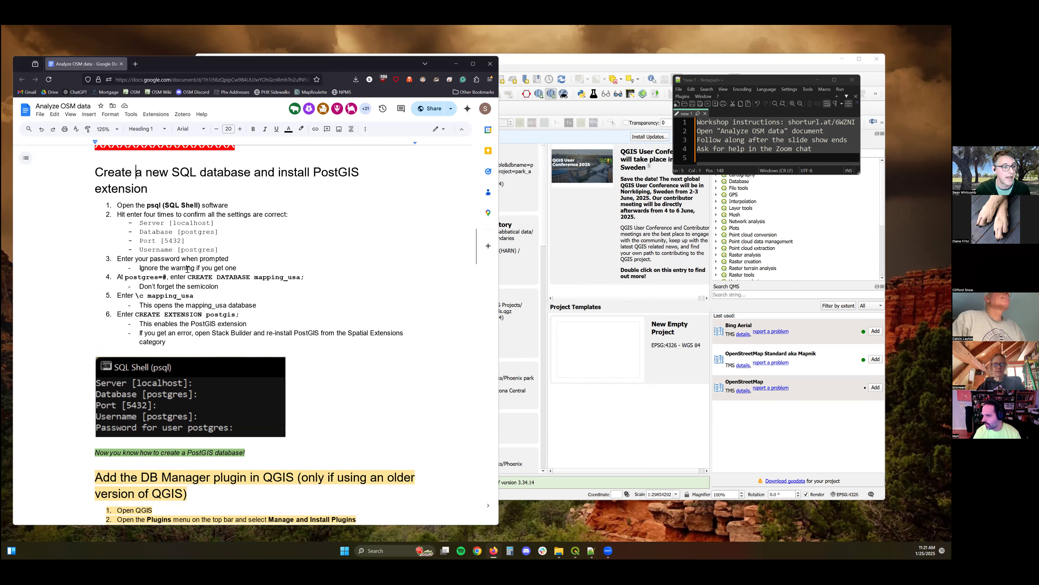
scroll(182, 252, down, 2)
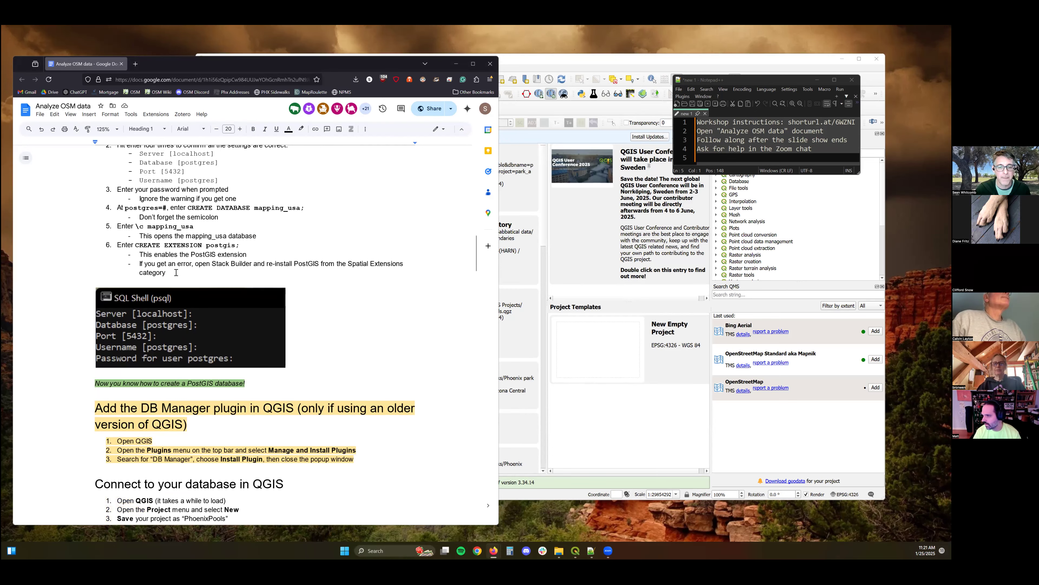
scroll(176, 271, down, 2)
scroll(241, 162, down, 4)
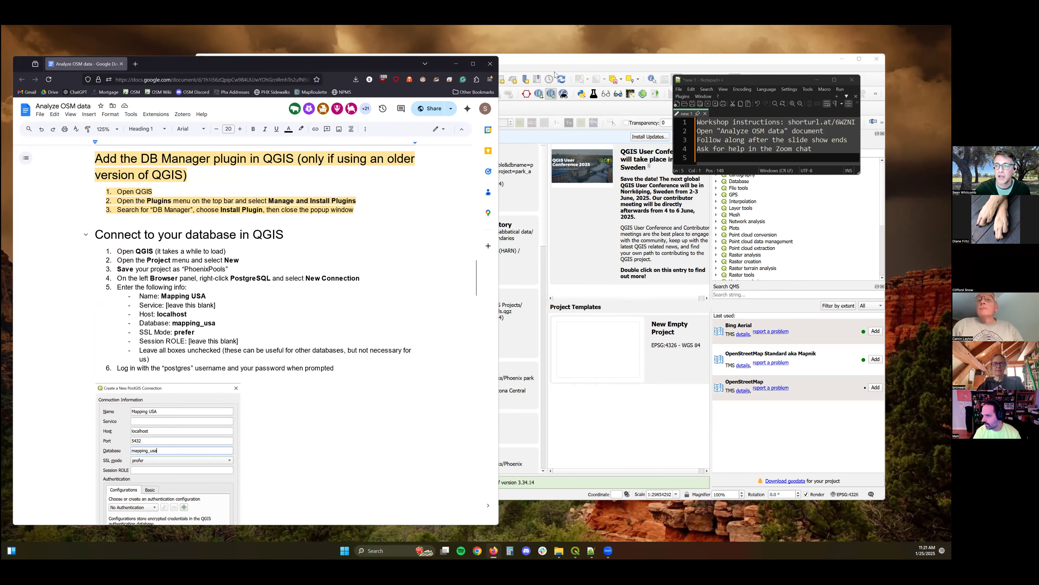
Move the QGIS window aside and open the plugin manager's list of installed plugins.
click(339, 55)
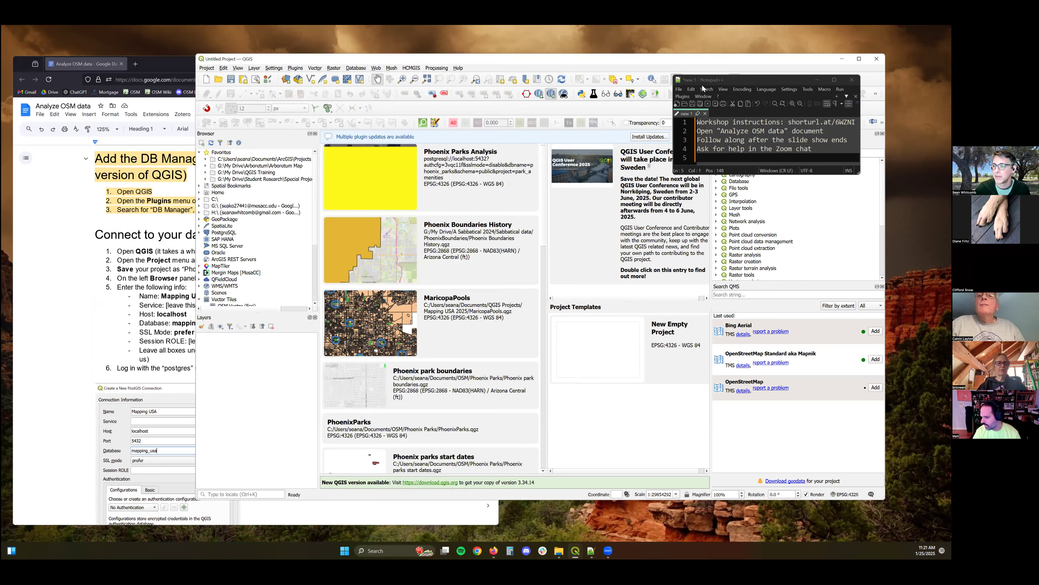
drag(339, 56, 561, 79)
click(731, 79)
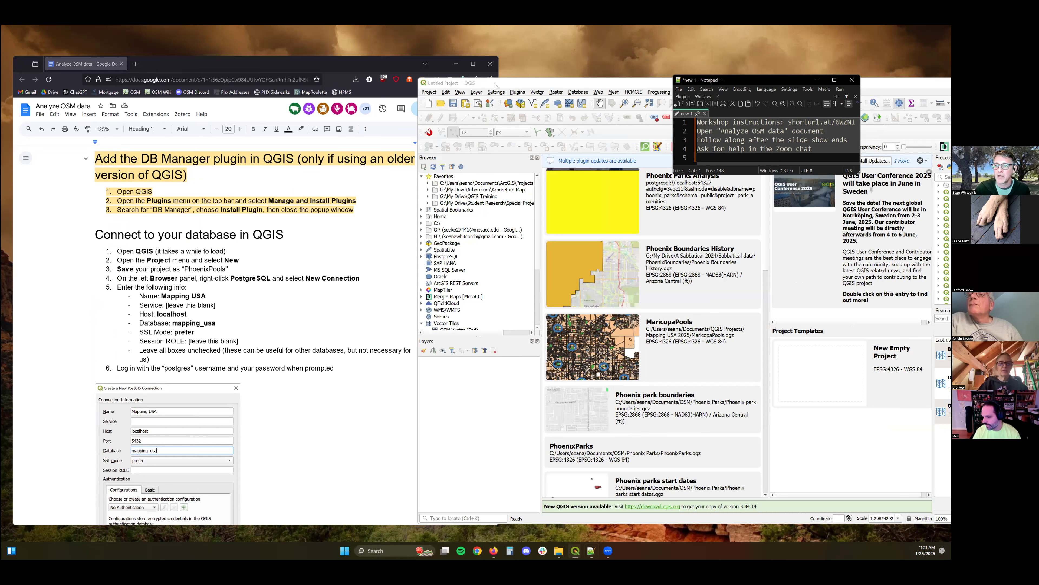
click(517, 92)
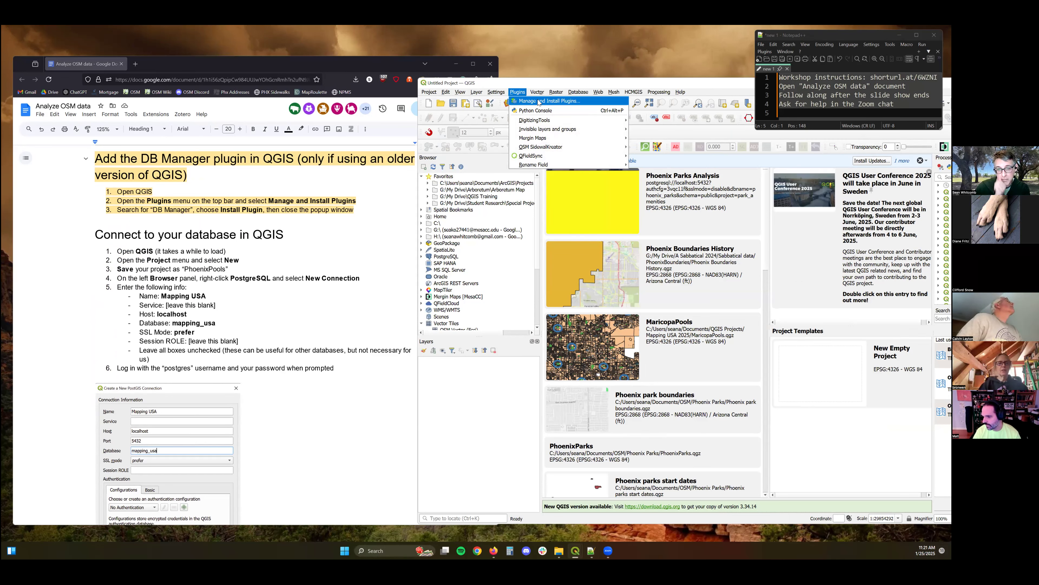
click(539, 102)
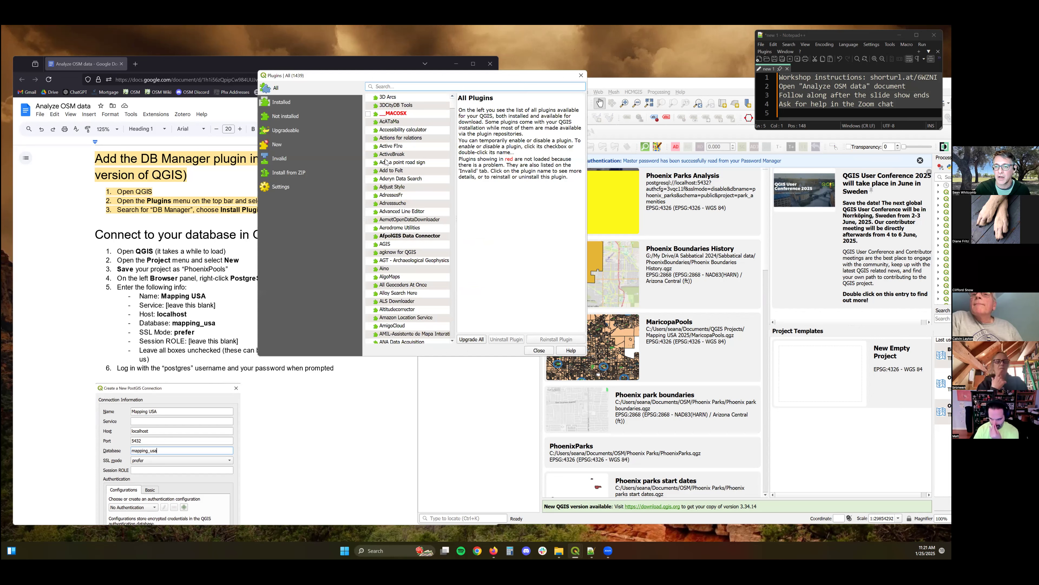
click(287, 102)
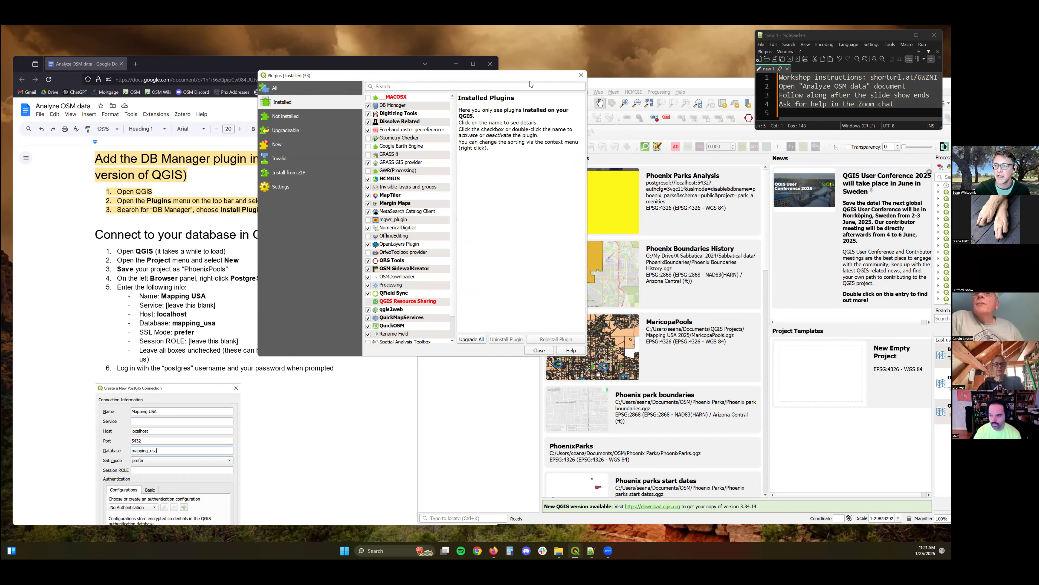
Search all plugins for "db mana" to check for DB Manager, then close the plugin manager.
drag(461, 79, 384, 150)
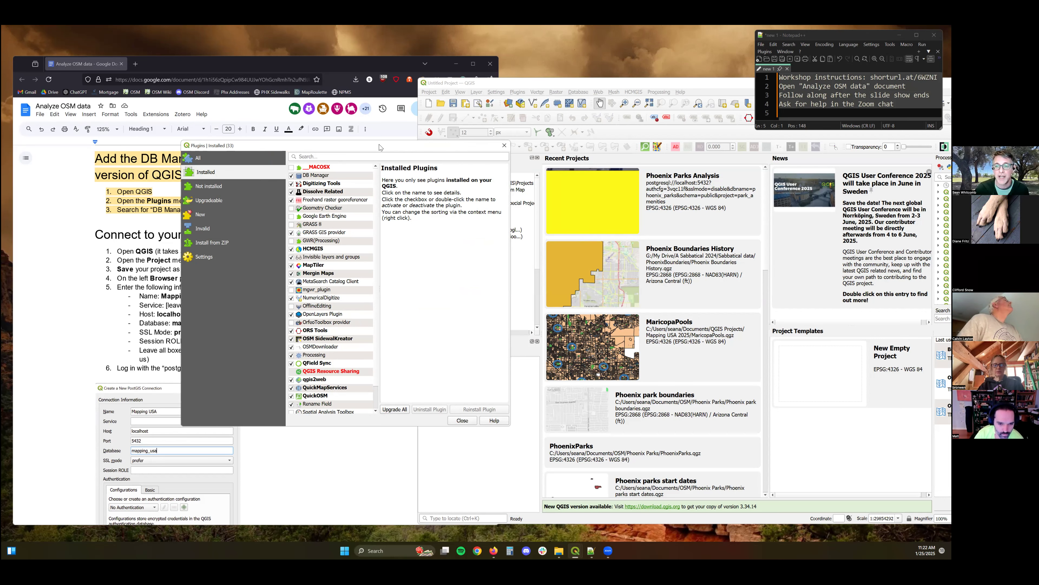
drag(472, 150, 661, 160)
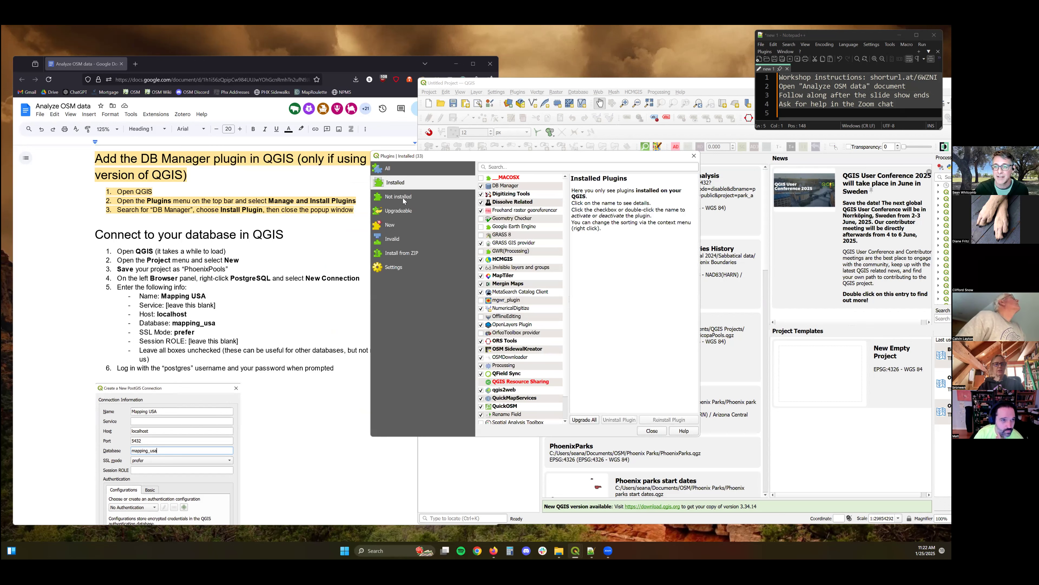
click(395, 168)
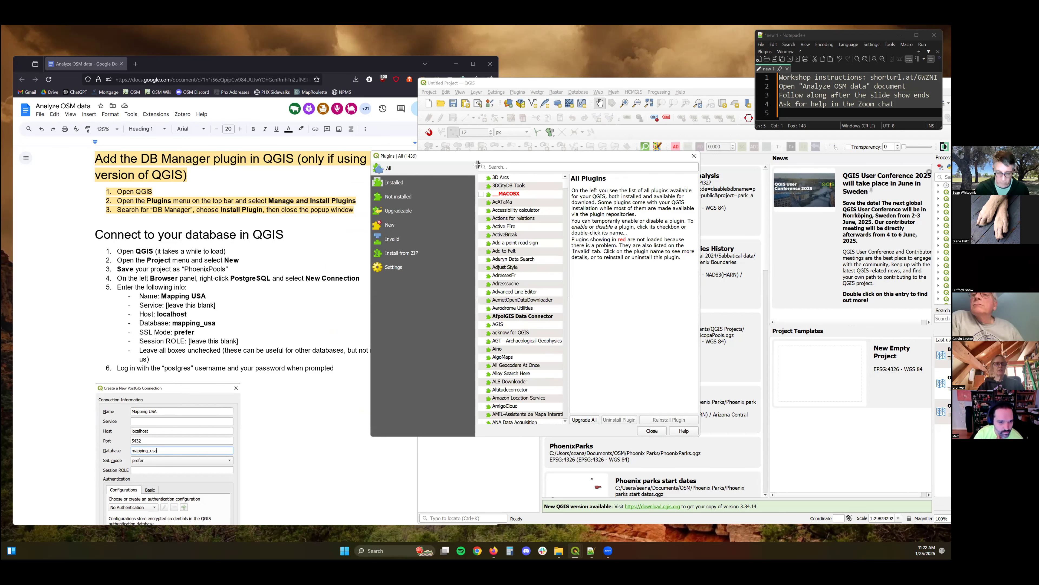
click(478, 165)
text(db mana)
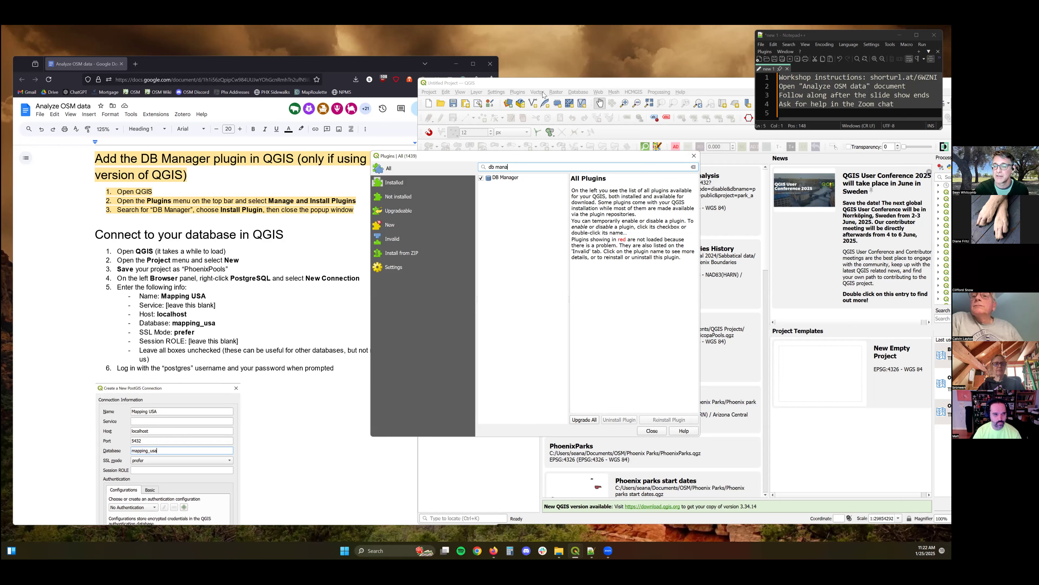
click(695, 157)
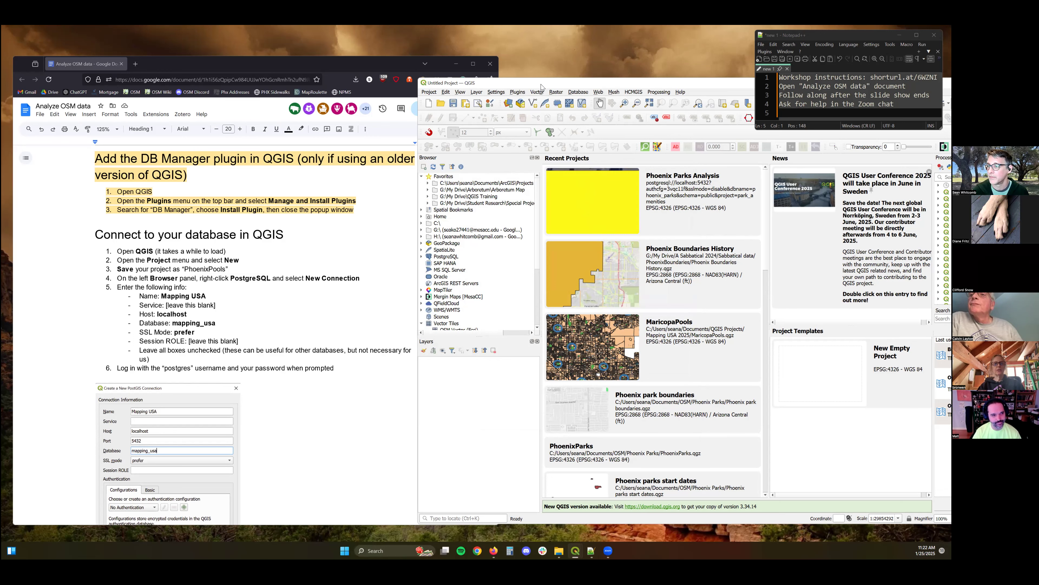
Create a new empty QGIS project.
drag(541, 86, 546, 90)
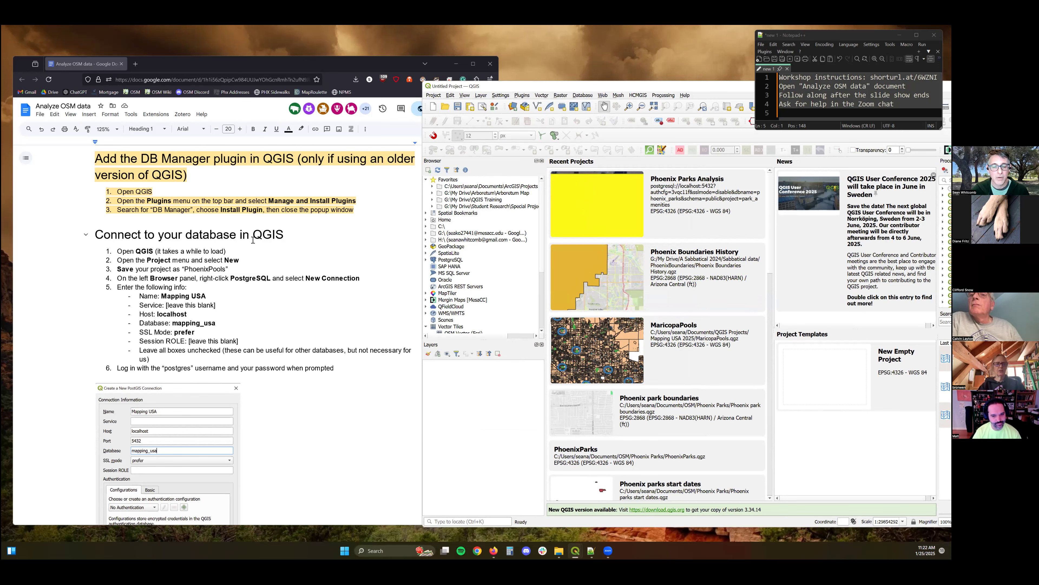
scroll(253, 245, down, 2)
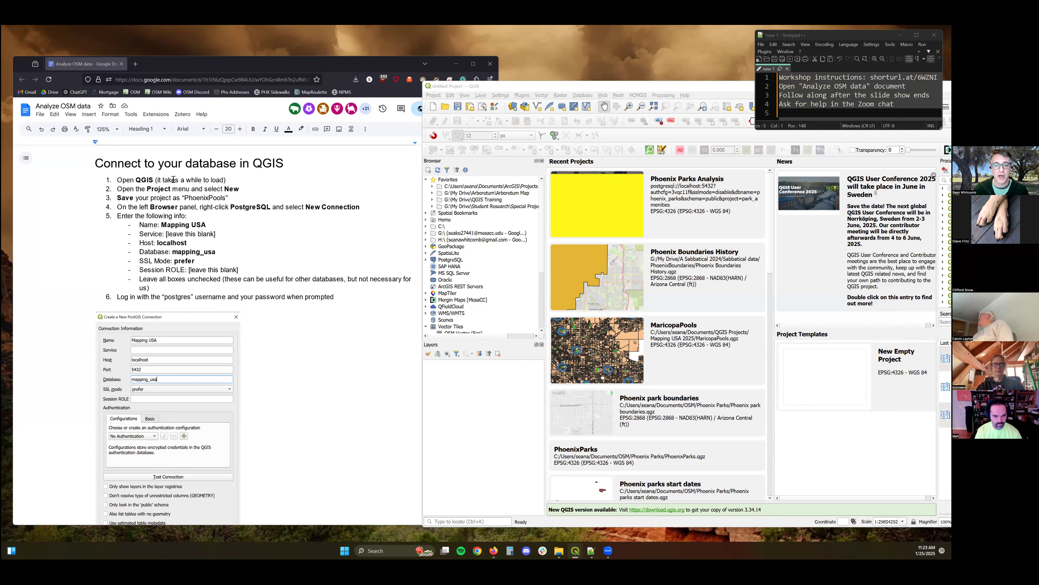
click(434, 95)
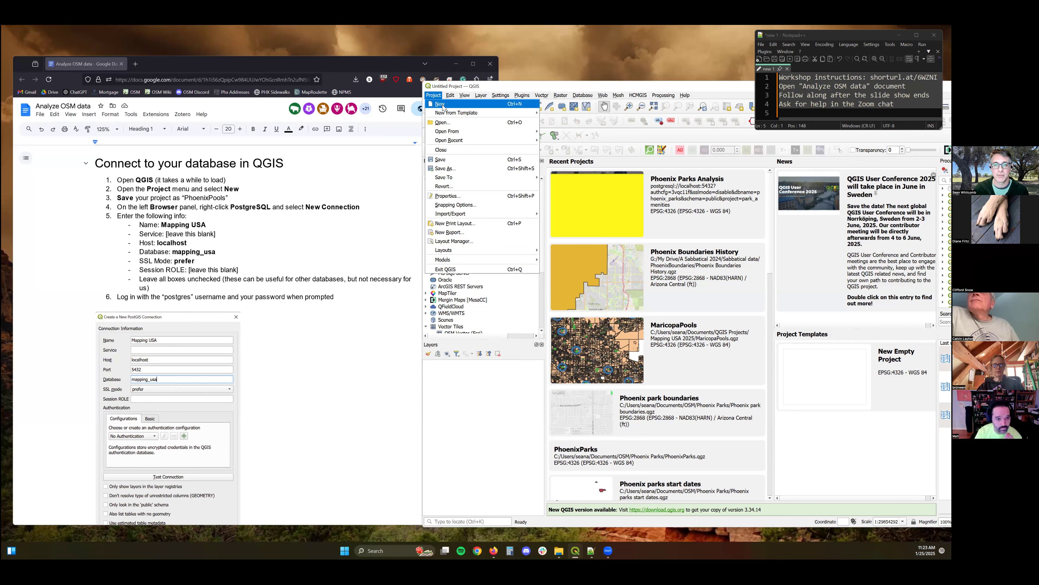
click(442, 105)
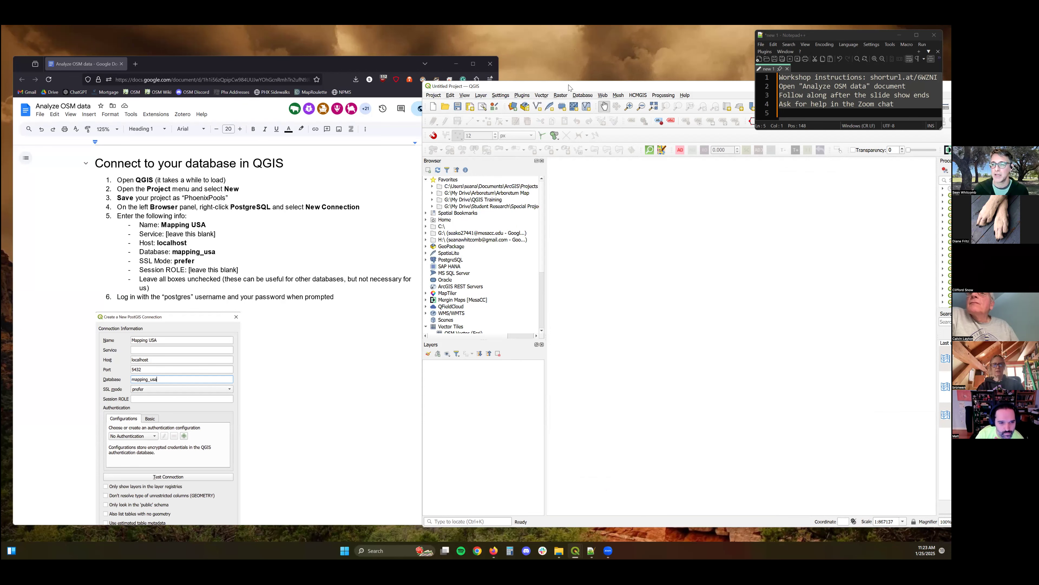
Collapse the Favorites group in the Browser panel.
drag(622, 86, 297, 71)
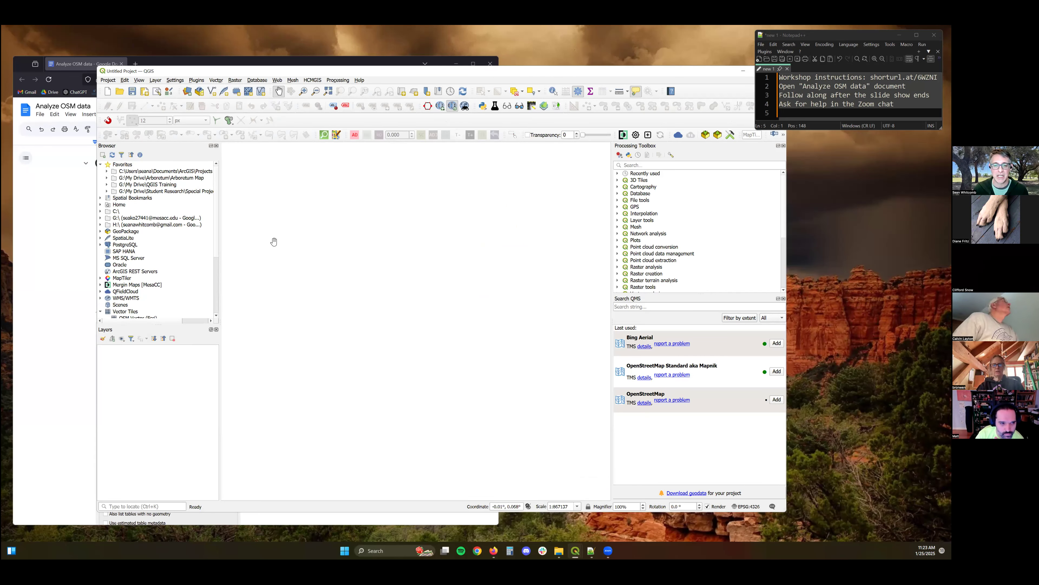
click(100, 164)
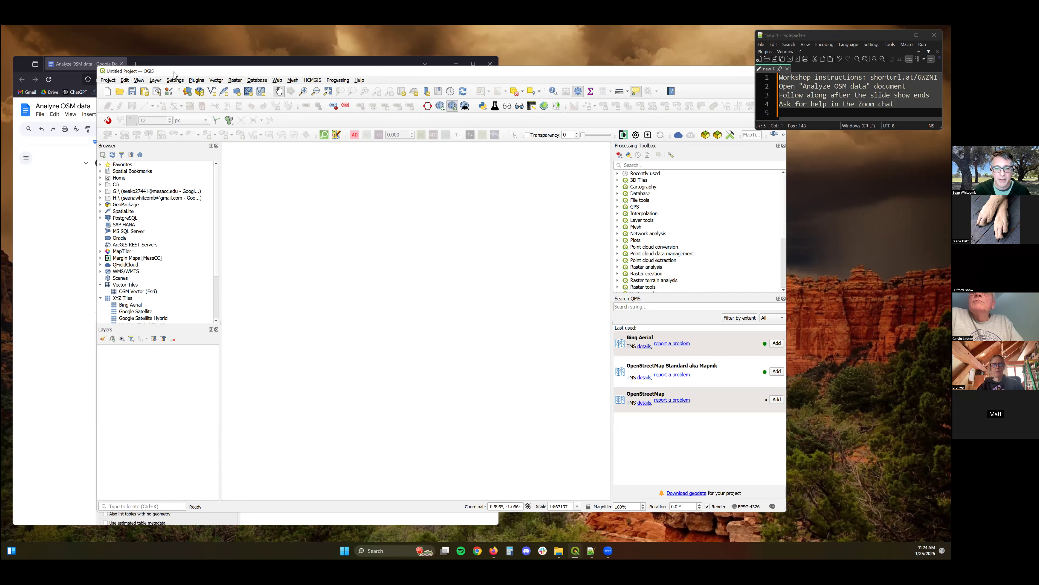
drag(148, 71, 335, 76)
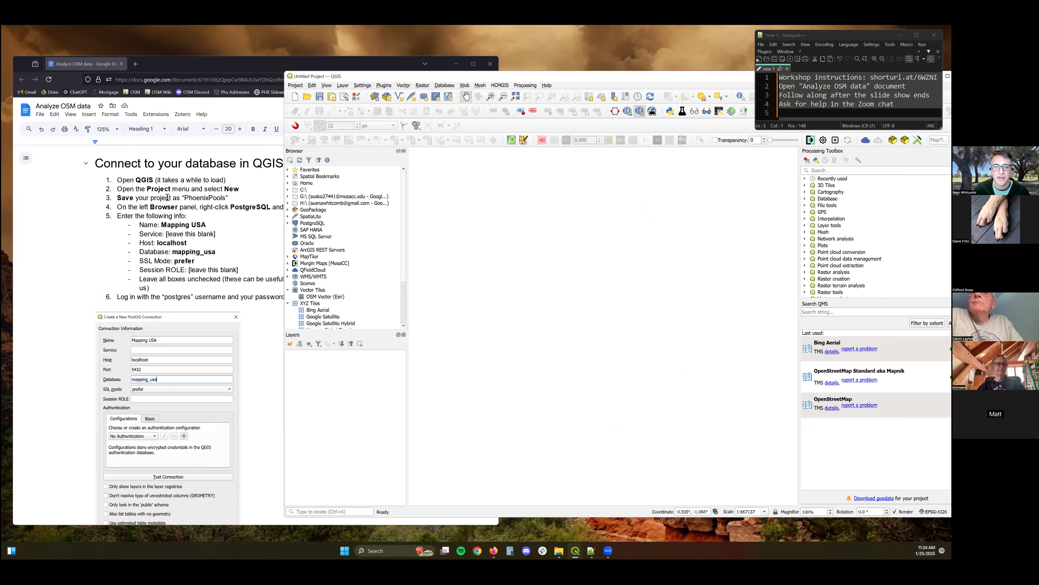
Start saving the project and browse into the Documents\OSM folder.
click(320, 97)
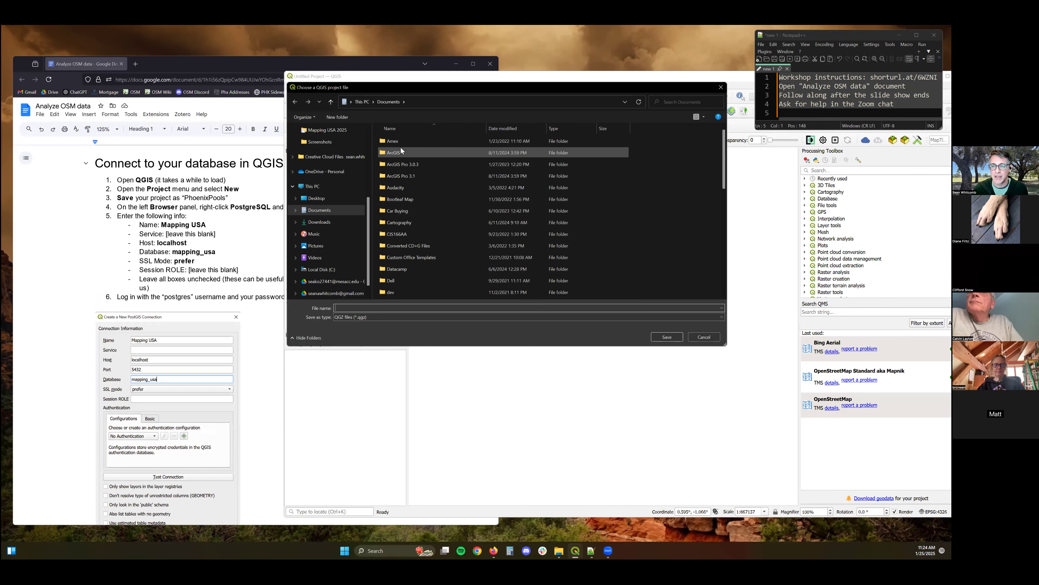
scroll(401, 262, down, 4)
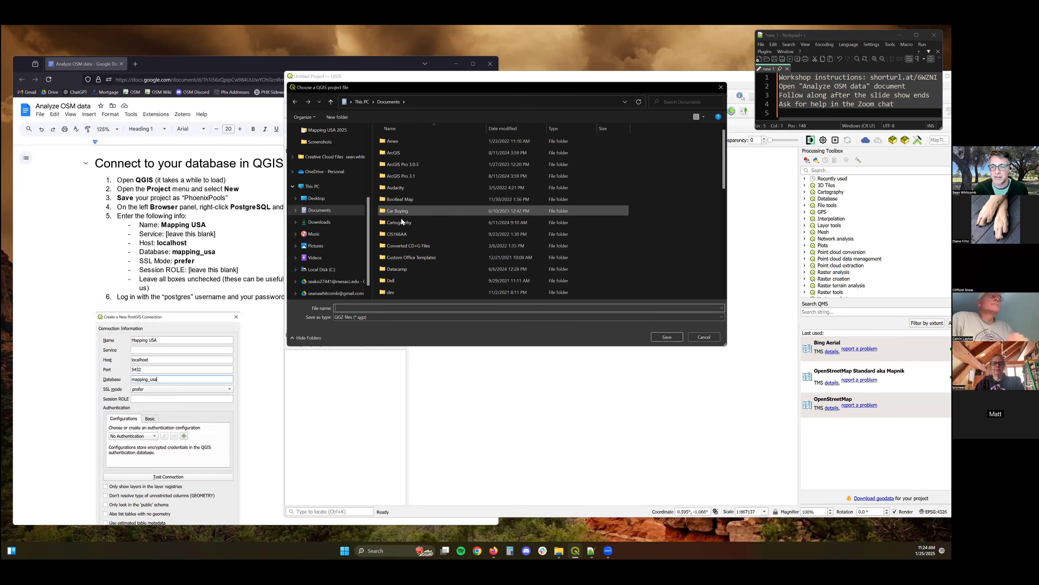
scroll(399, 254, down, 1)
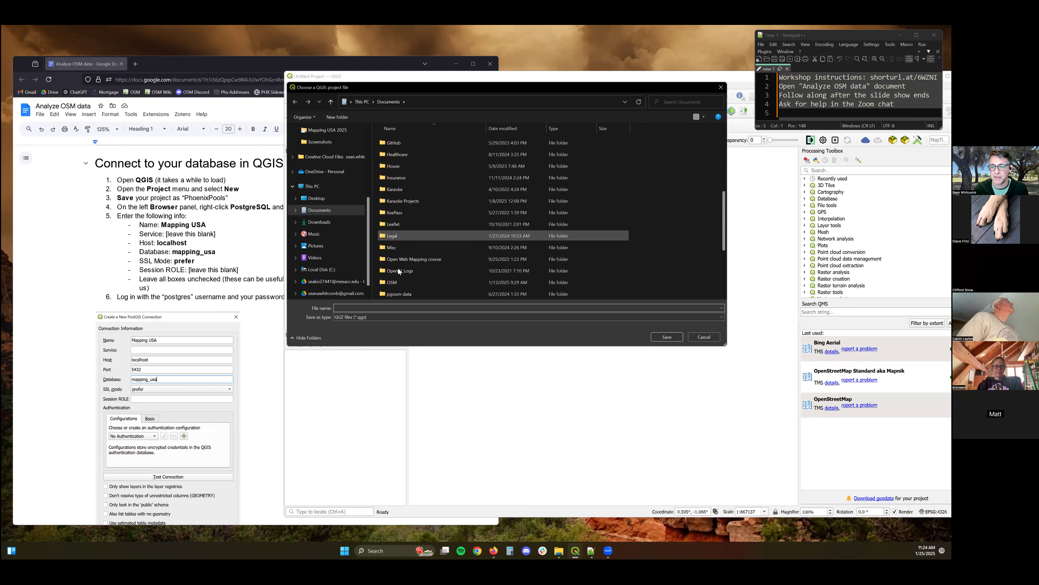
click(393, 282)
key(Return)
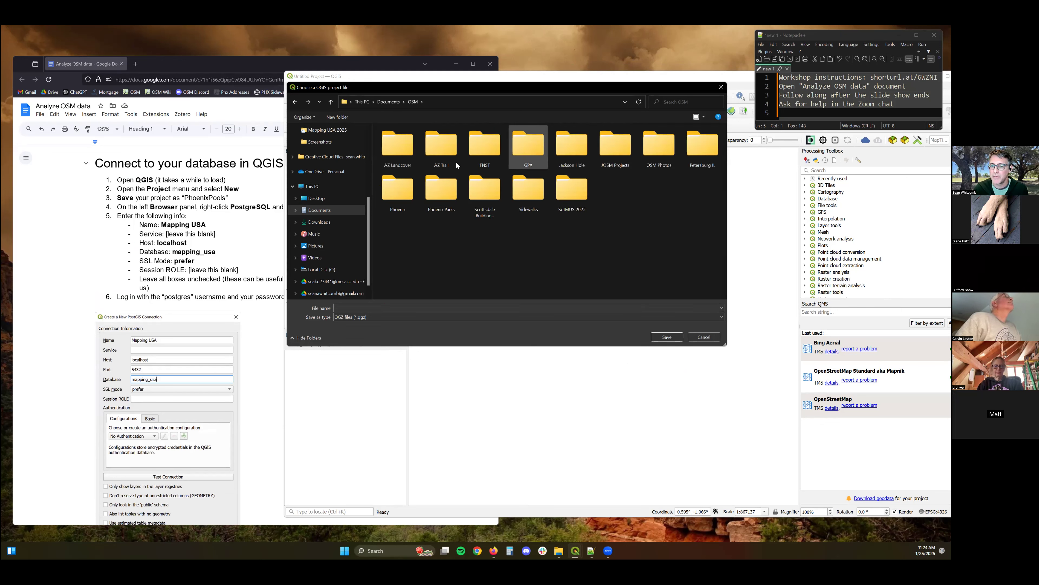
Save the project as PhoenixPools inside a new folder named Mapping USA 2025 within the OSM folder.
click(470, 198)
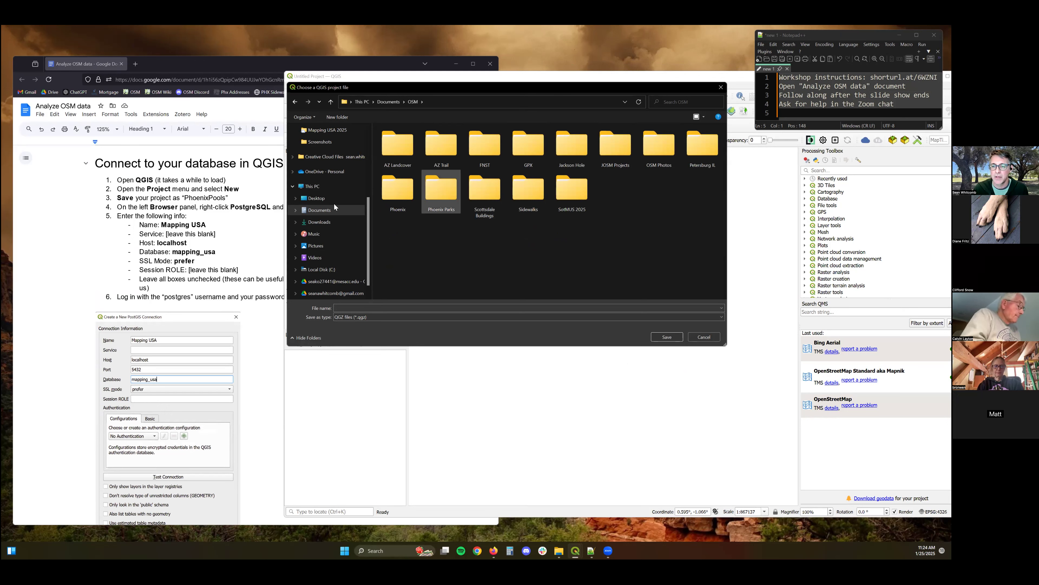
click(346, 119)
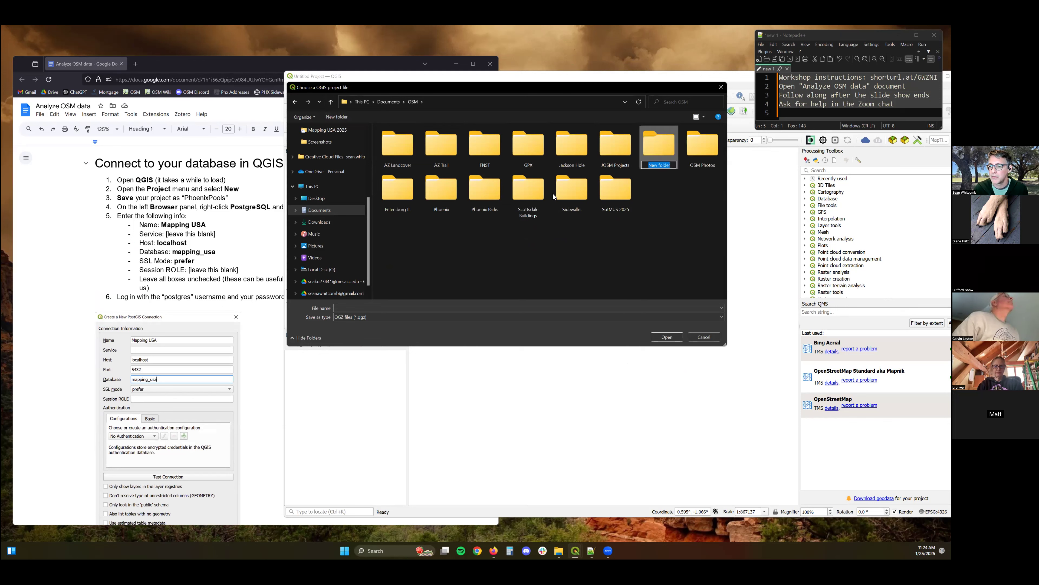
text(Mappin)
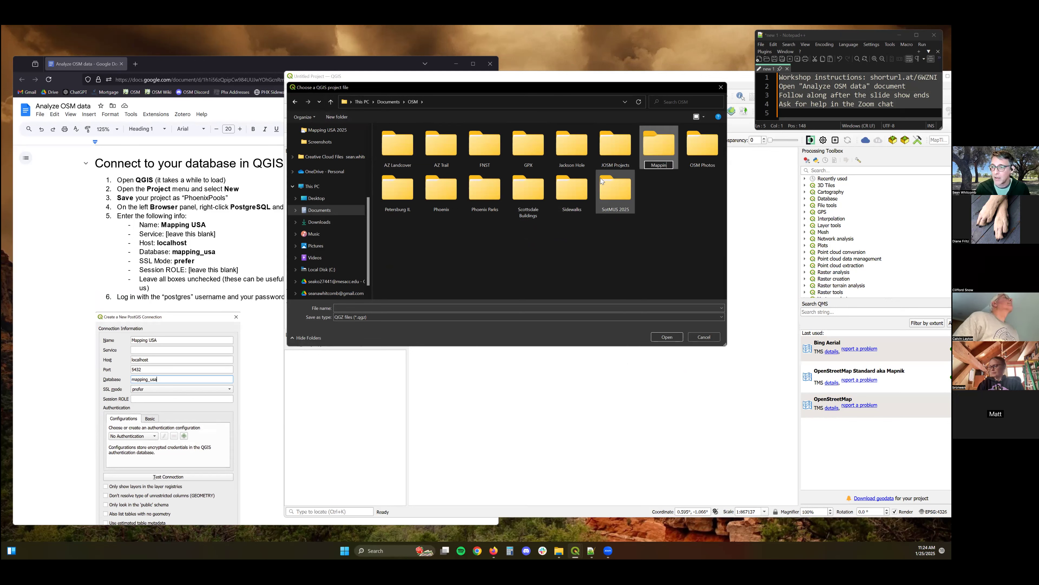
text(g USA 2025)
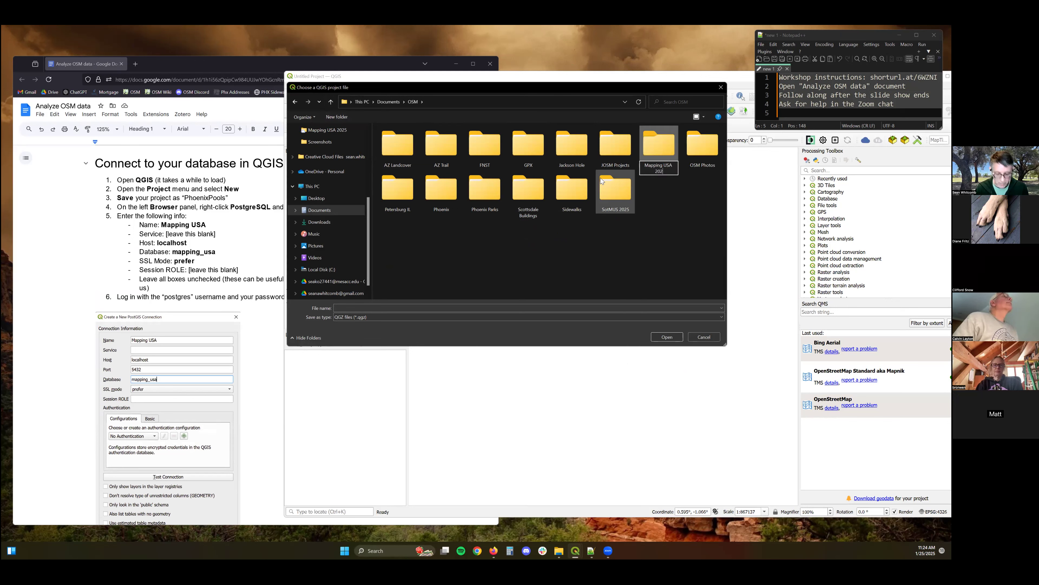
key(Return)
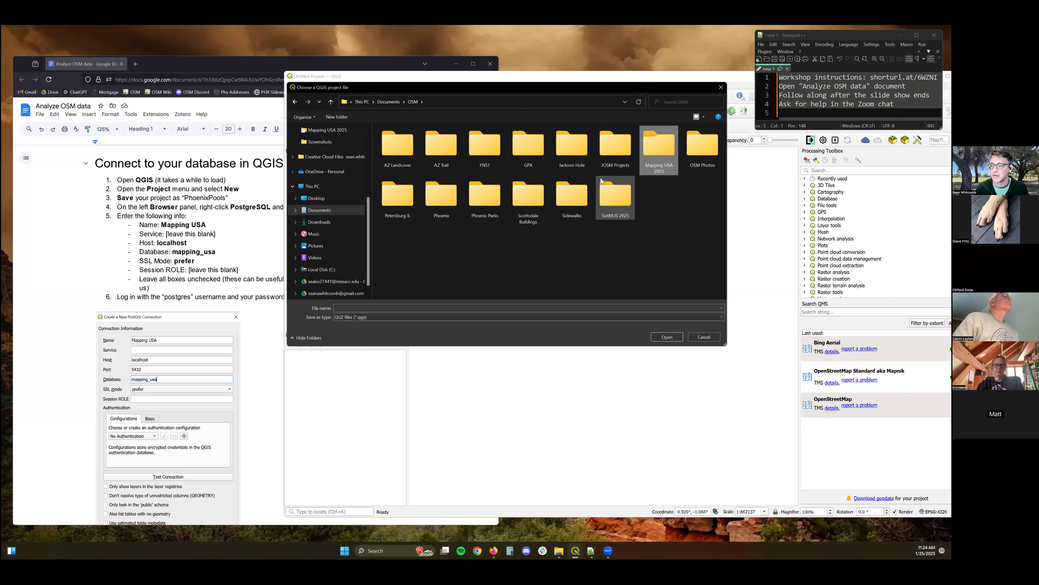
key(Return)
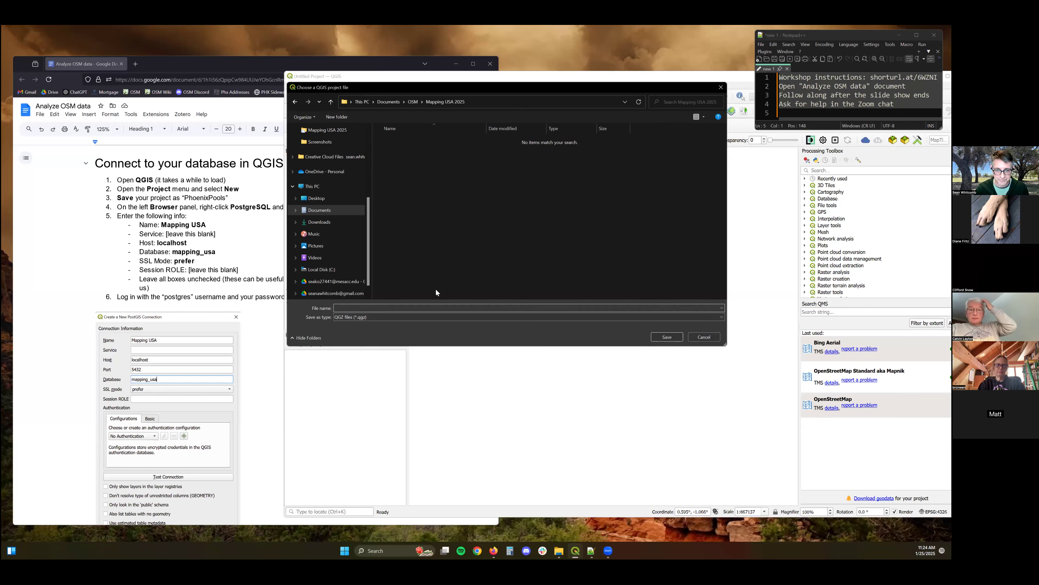
text(PhoenixPools)
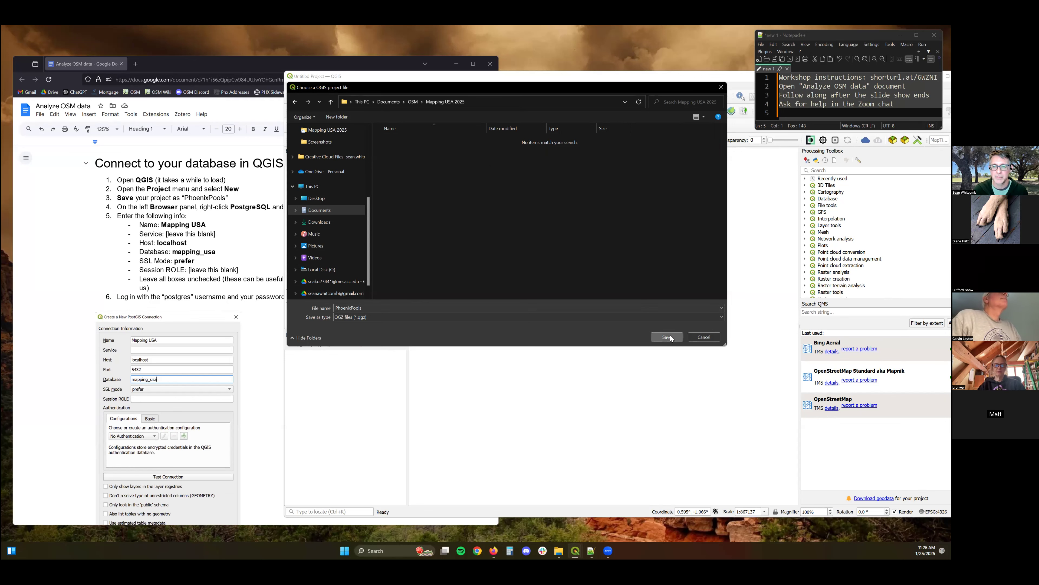
click(667, 336)
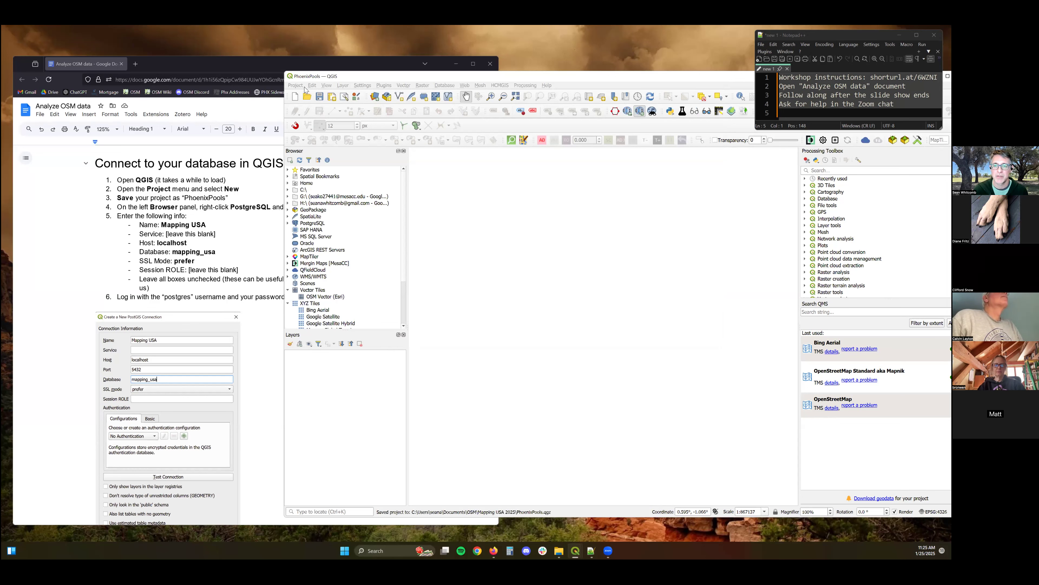
click(298, 86)
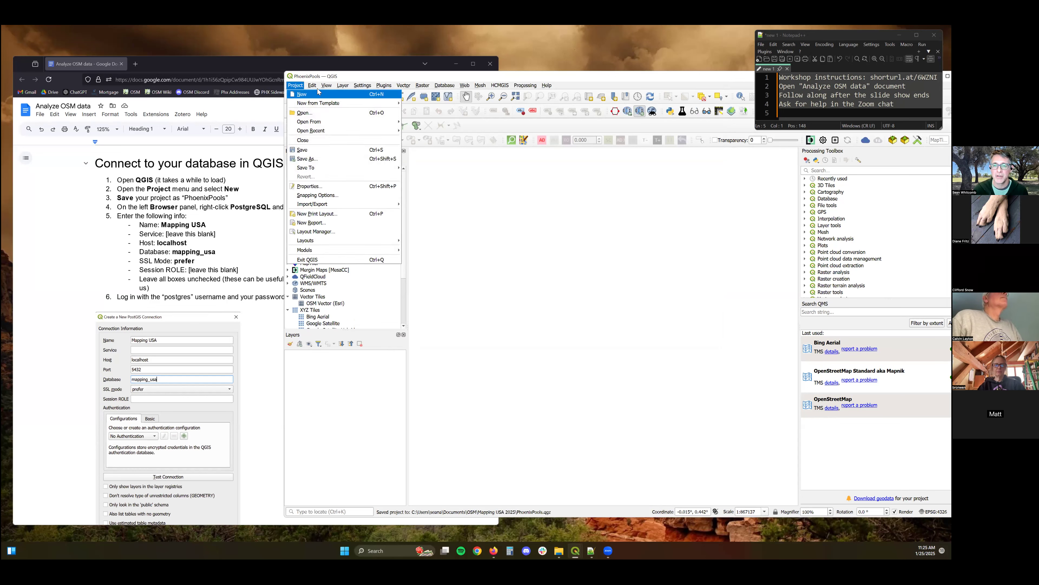
click(325, 87)
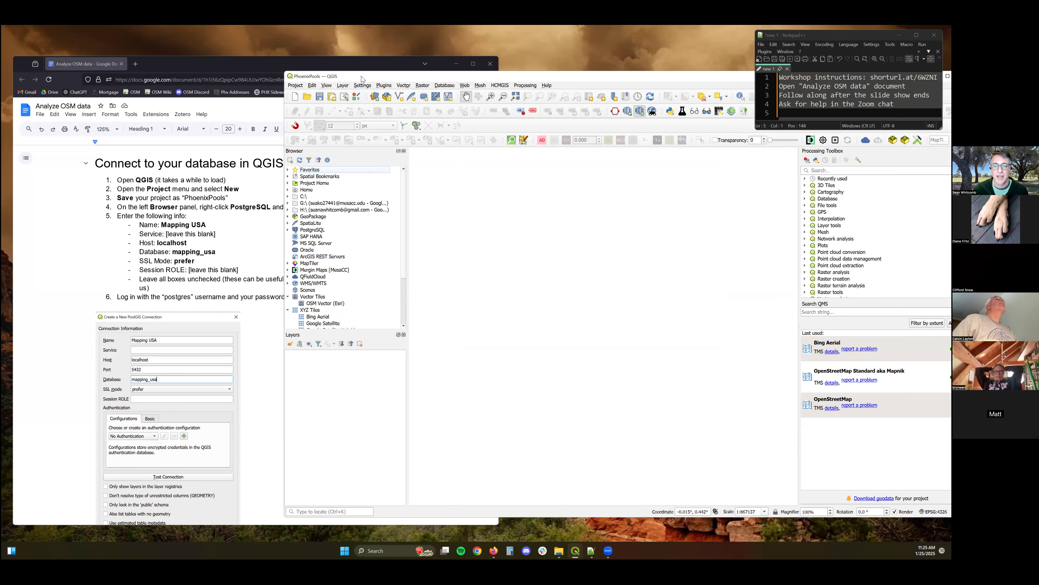
drag(361, 77, 438, 78)
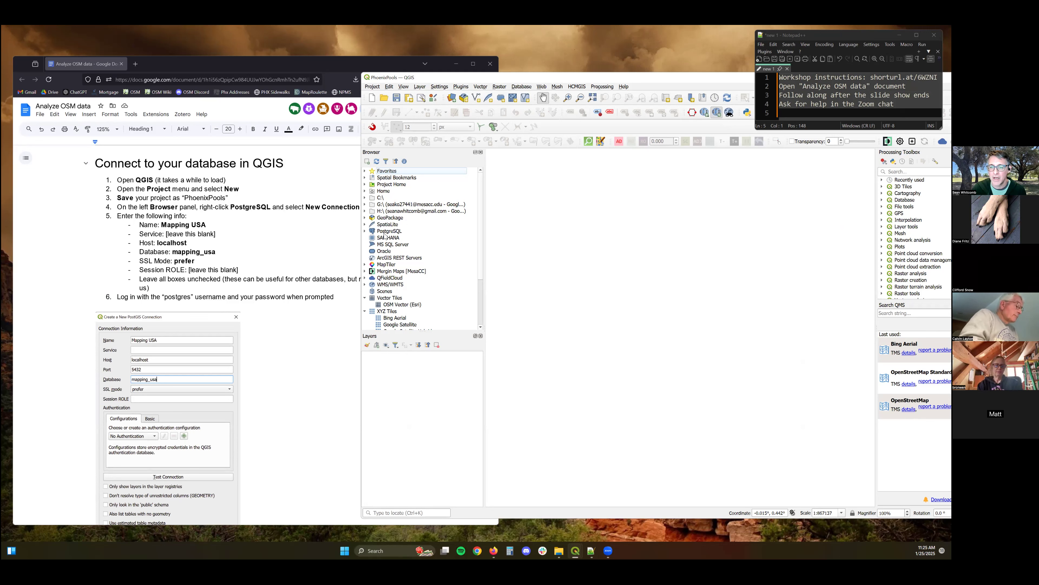
Create a new PostgreSQL connection named Mapping USA with host localhost and database mapping_usa.
right_click(385, 231)
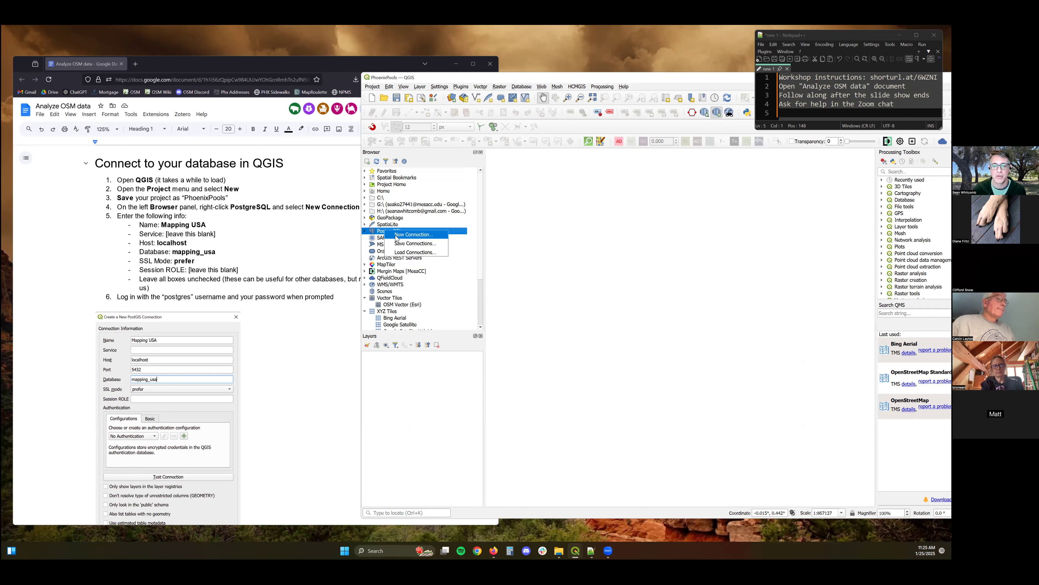
click(396, 237)
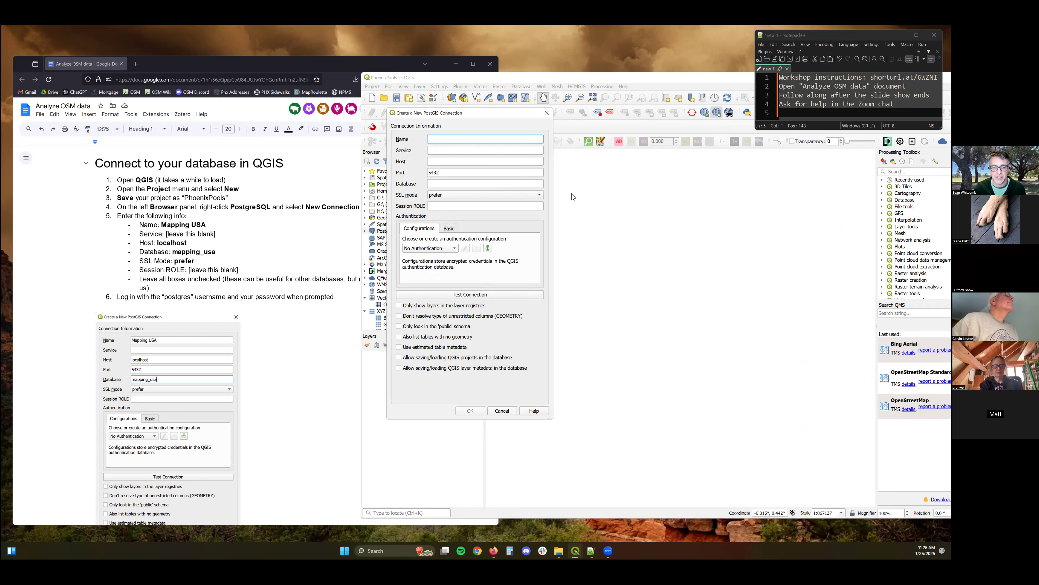
text(Mapping USA)
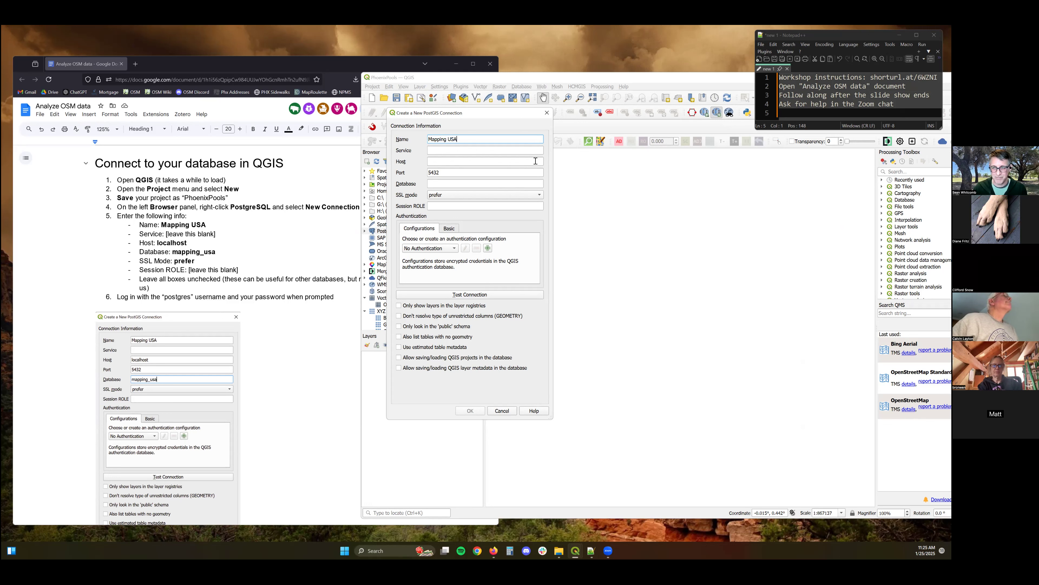
click(492, 151)
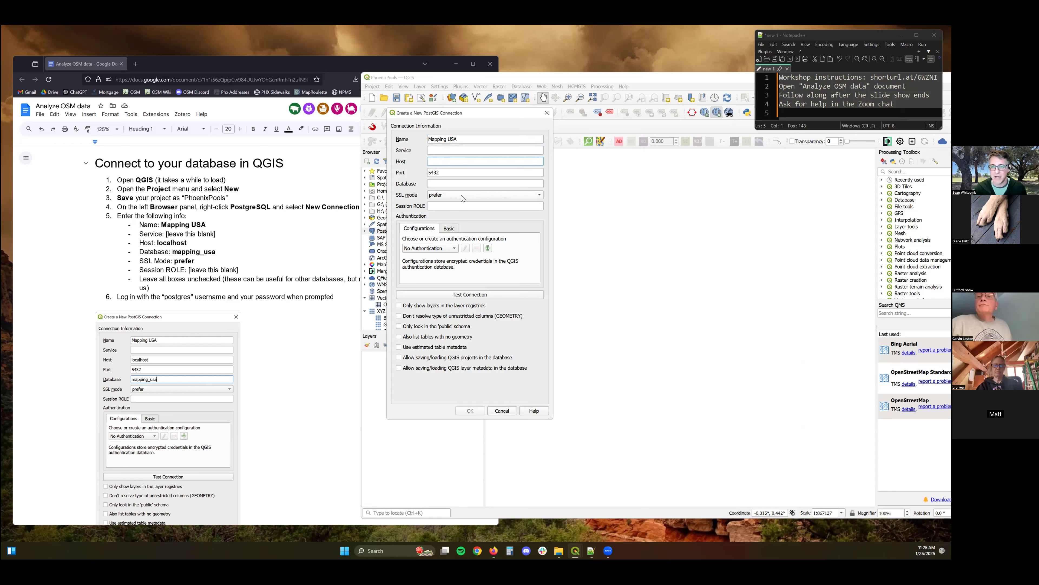
text(localh)
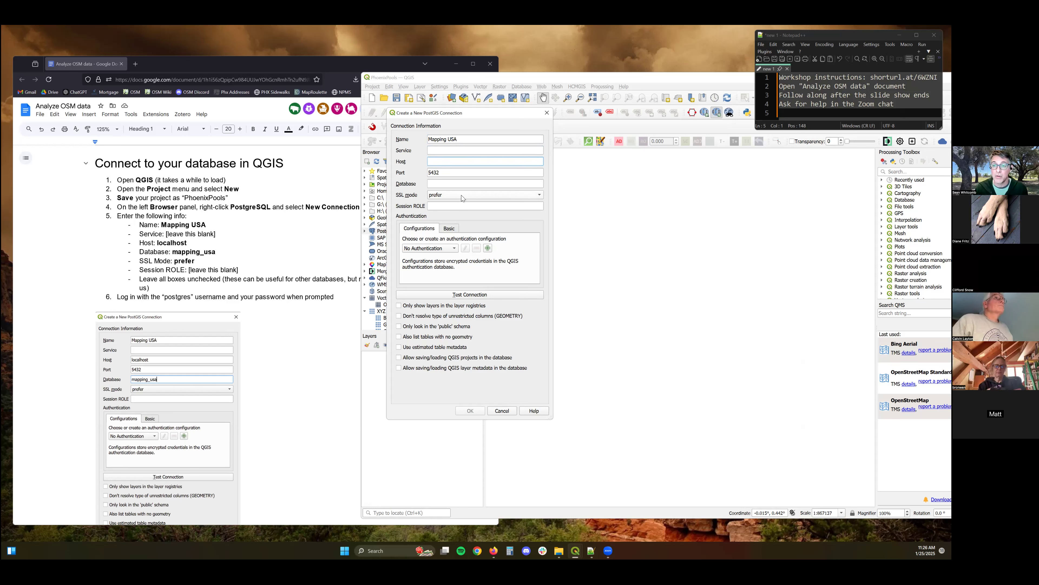
text(ost)
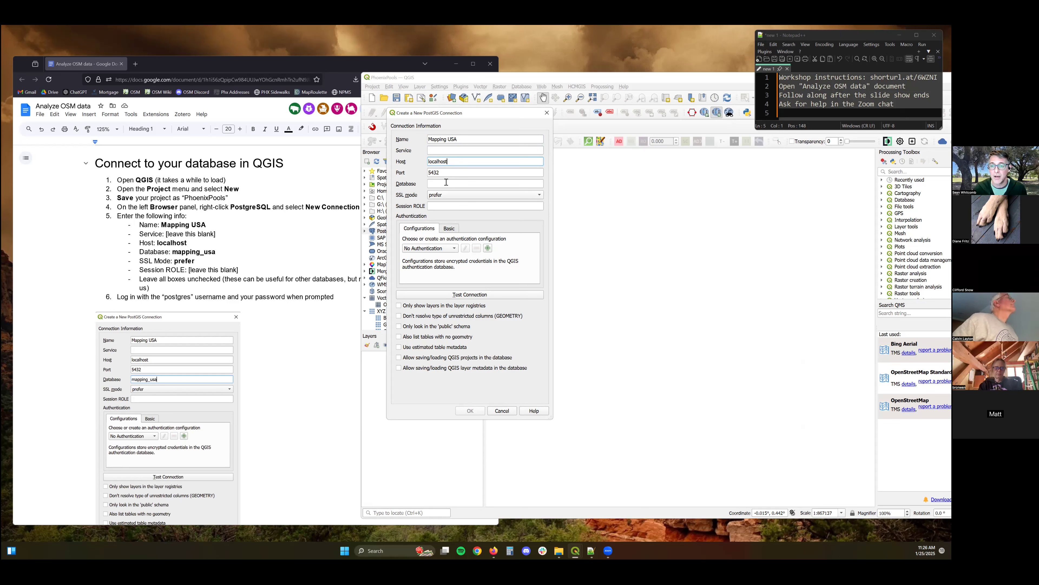
click(446, 185)
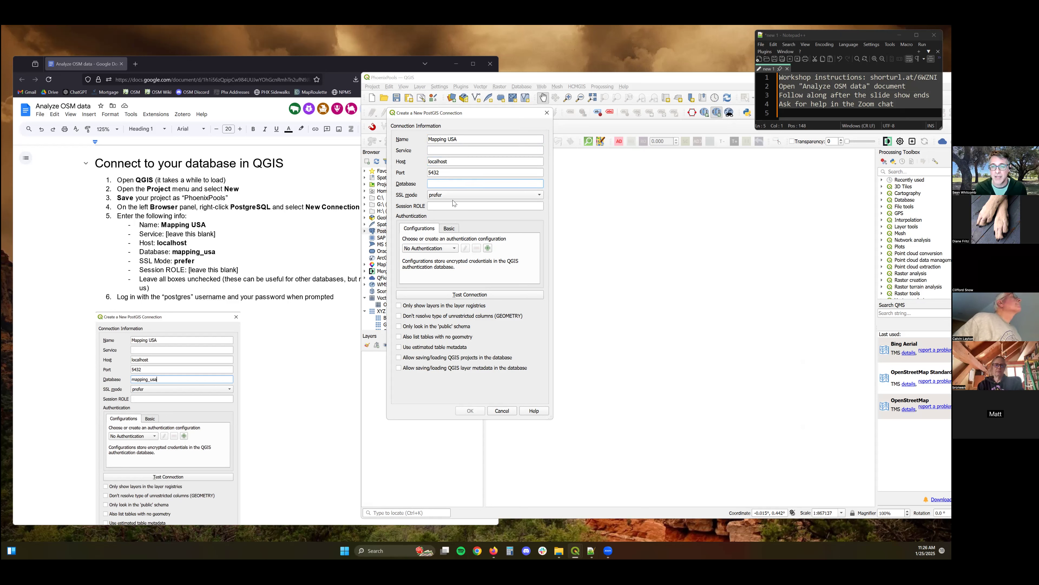
text(mapping)
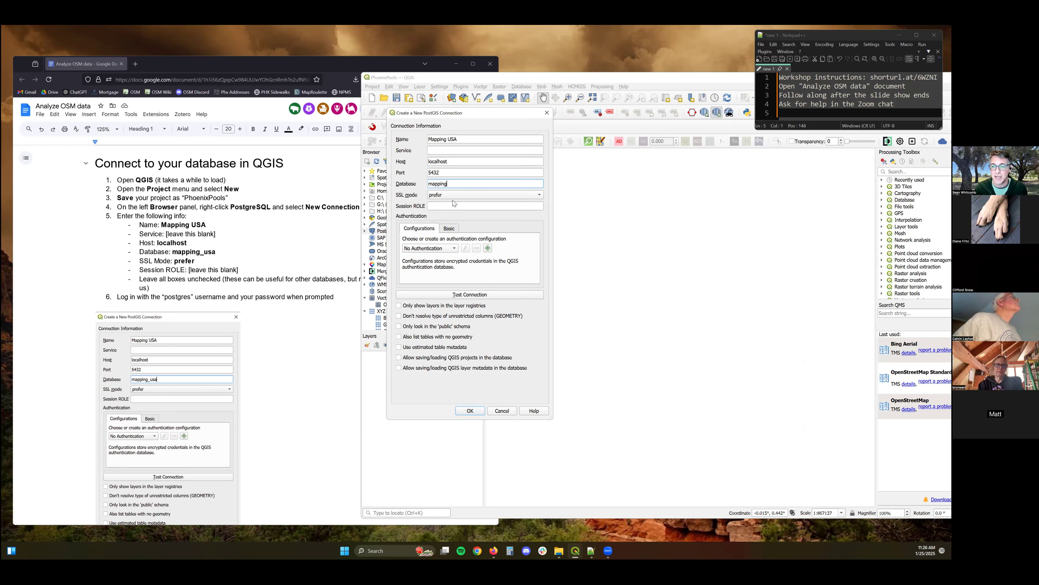
text(_usa)
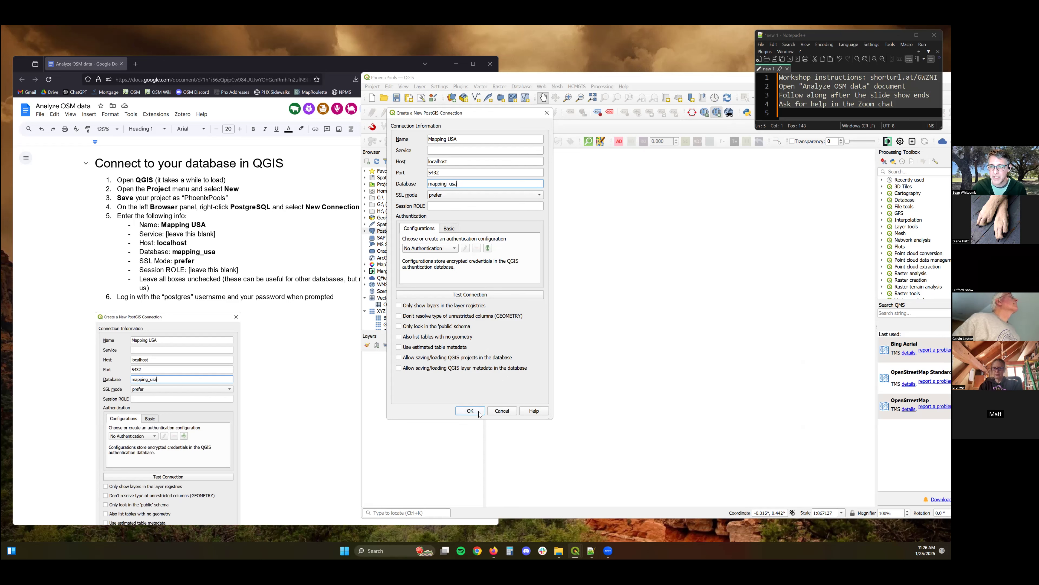
click(470, 411)
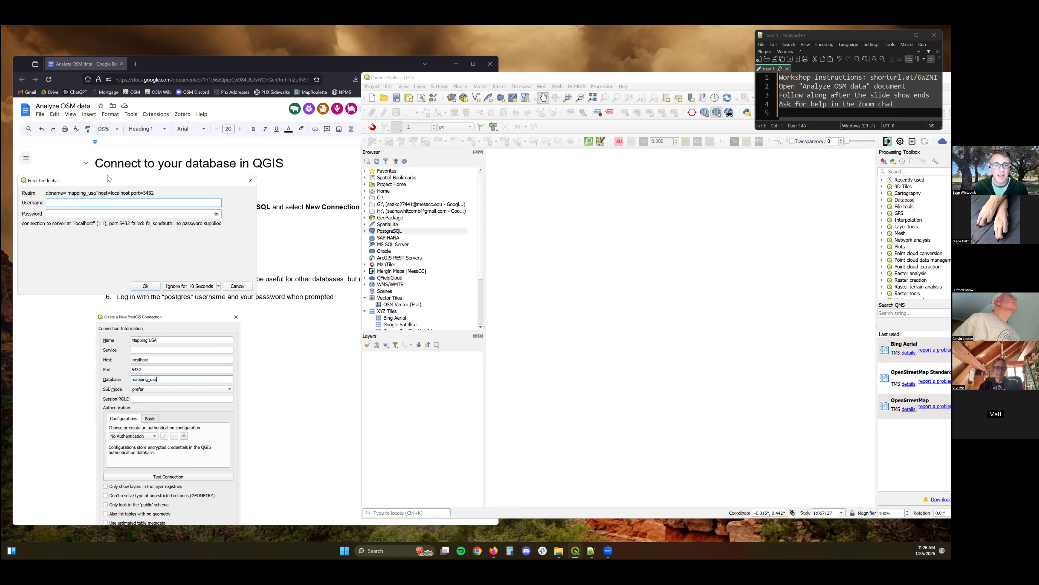
Enter the postgres username and the database password in the credentials prompt and accept.
text(postgres)
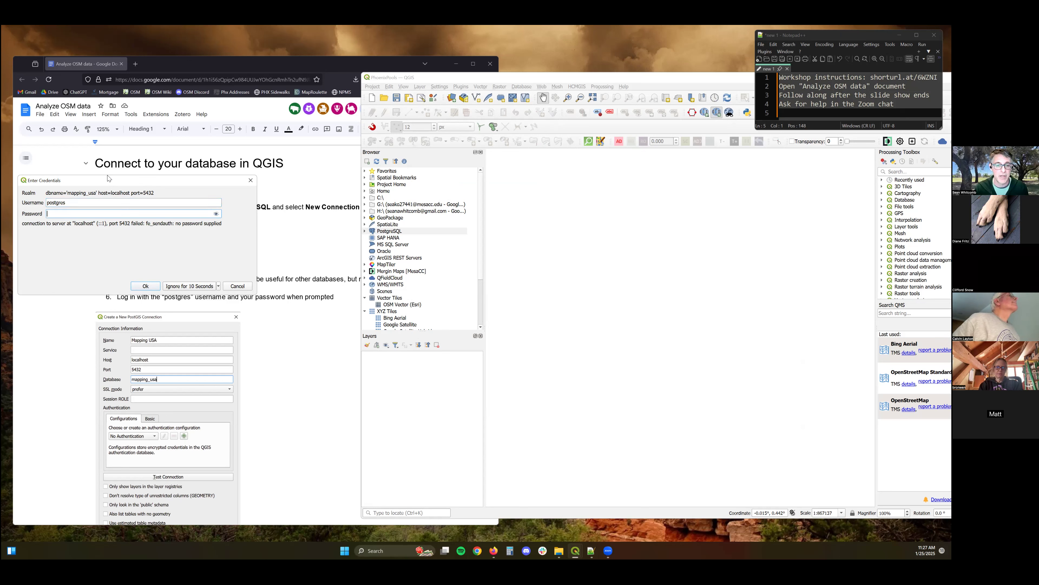
text(••••••••••)
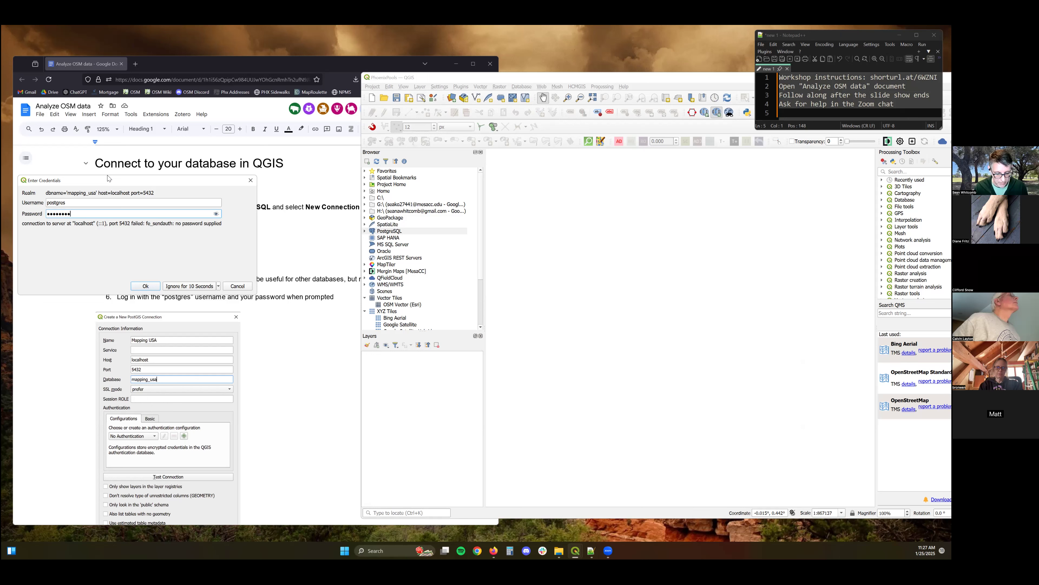
key(BackSpace)
key(BackSpace)
key(BackSpace)
key(BackSpace)
key(BackSpace)
key(BackSpace)
key(BackSpace)
key(BackSpace)
key(BackSpace)
key(BackSpace)
text(•••••••••••)
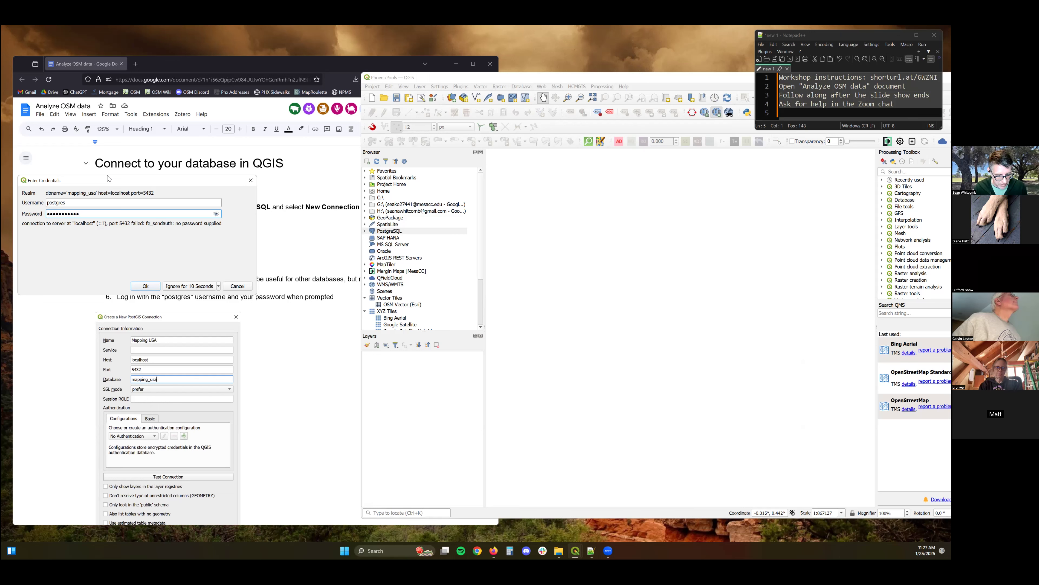
text(••)
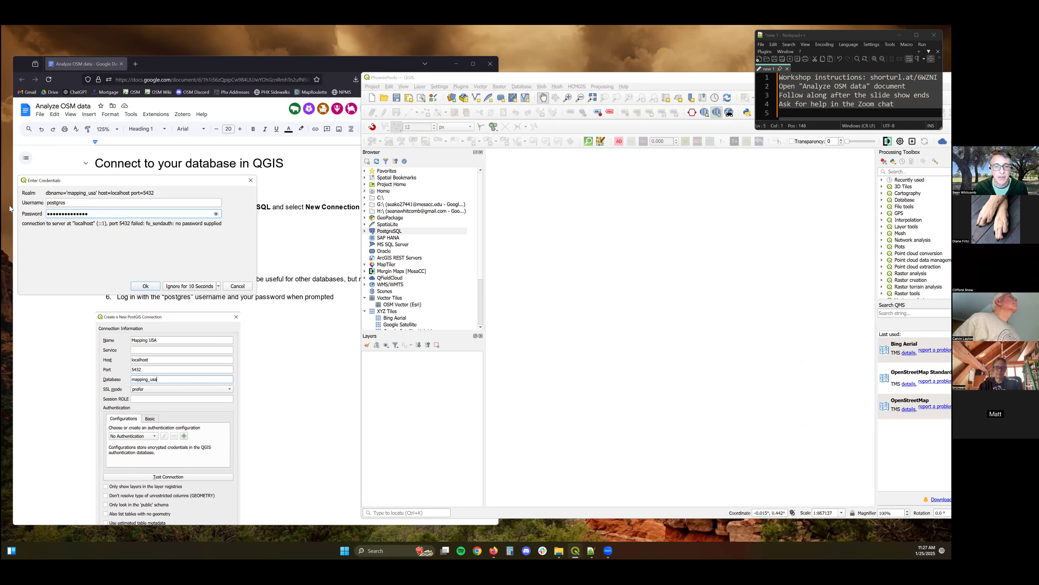
click(147, 286)
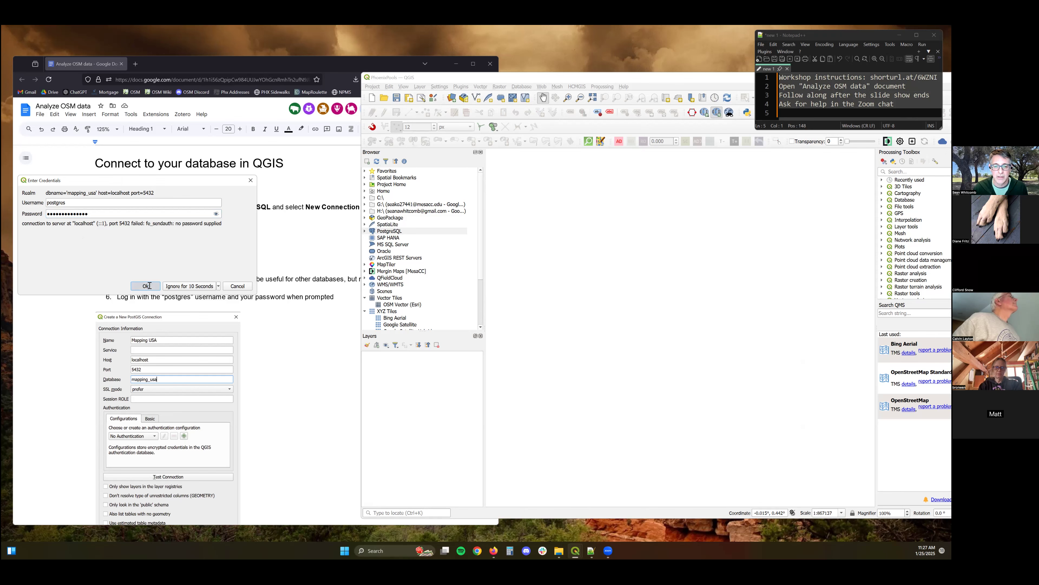
Expand the PostgreSQL connections, select Mapping USA, and read the instructions for inserting data into the database.
click(365, 231)
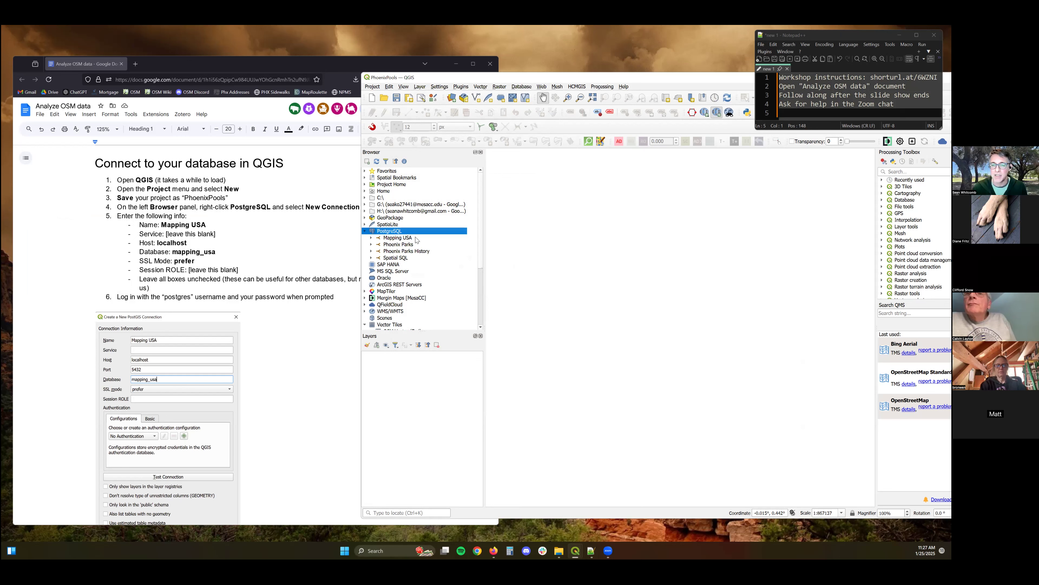
click(396, 237)
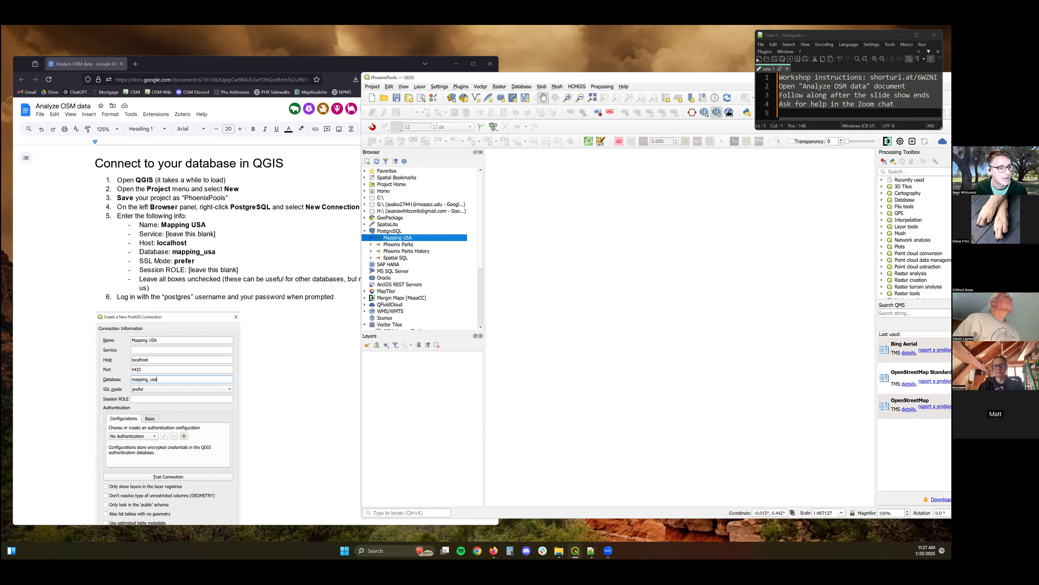
scroll(271, 290, down, 10)
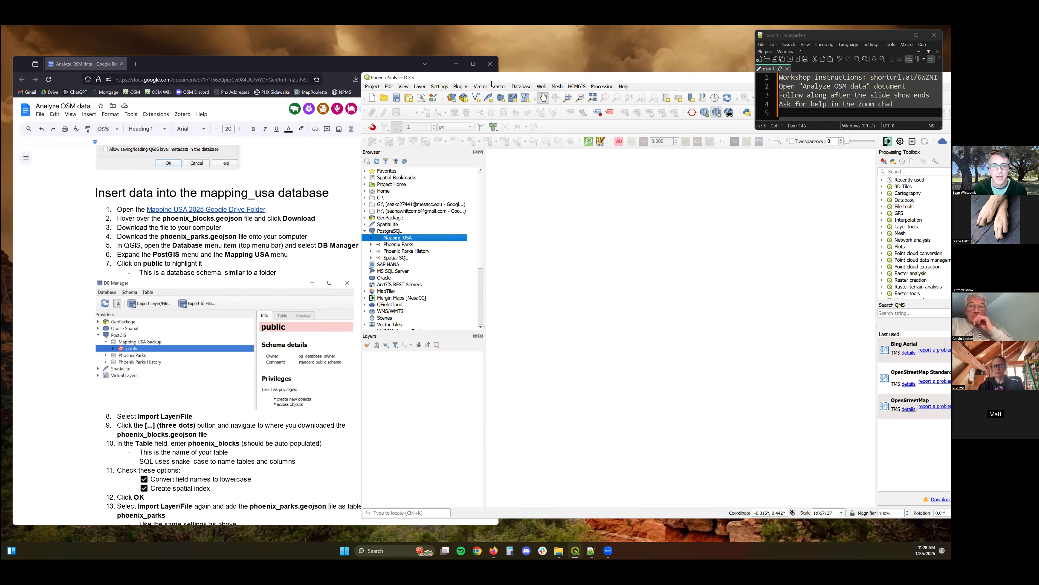
drag(494, 84, 516, 88)
scroll(315, 183, down, 1)
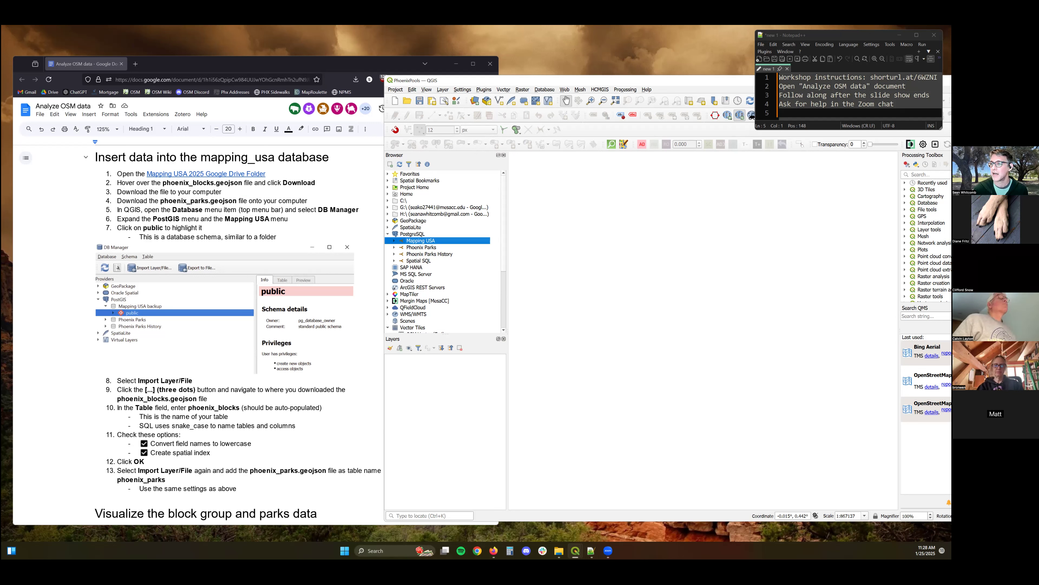
drag(867, 78, 938, 79)
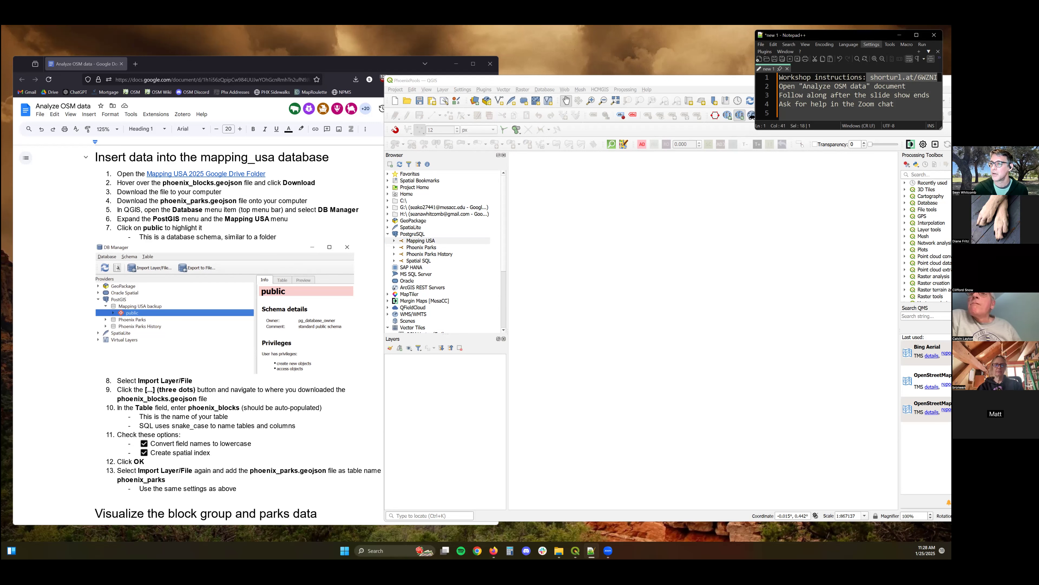
click(819, 115)
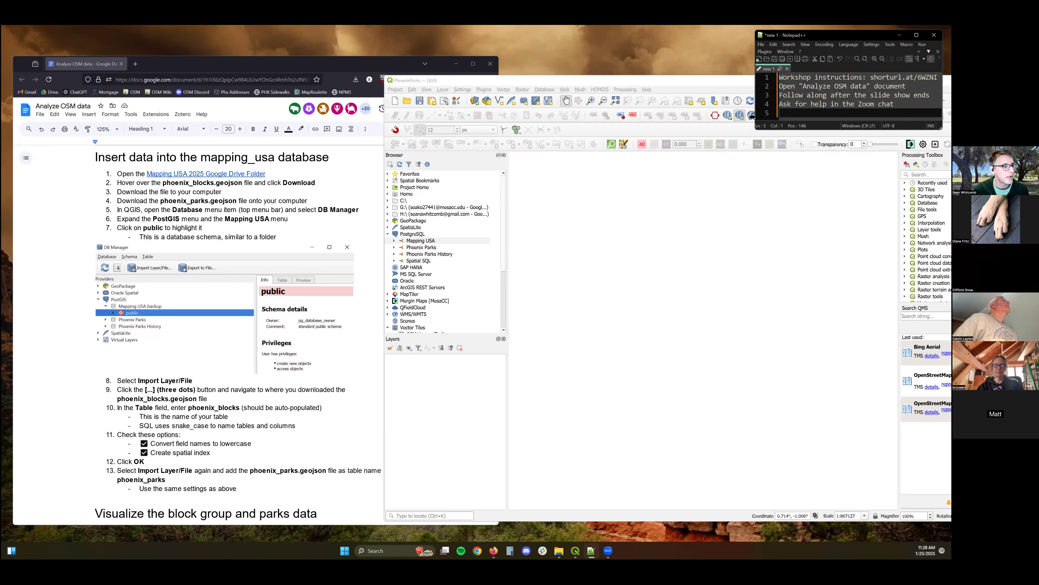
key(alt+Tab)
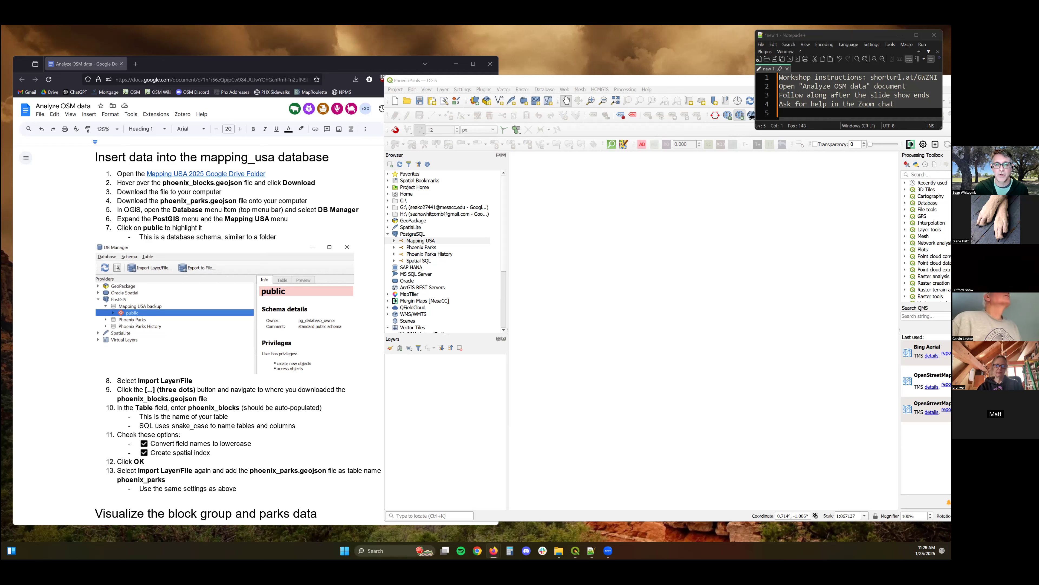
key(alt+Tab)
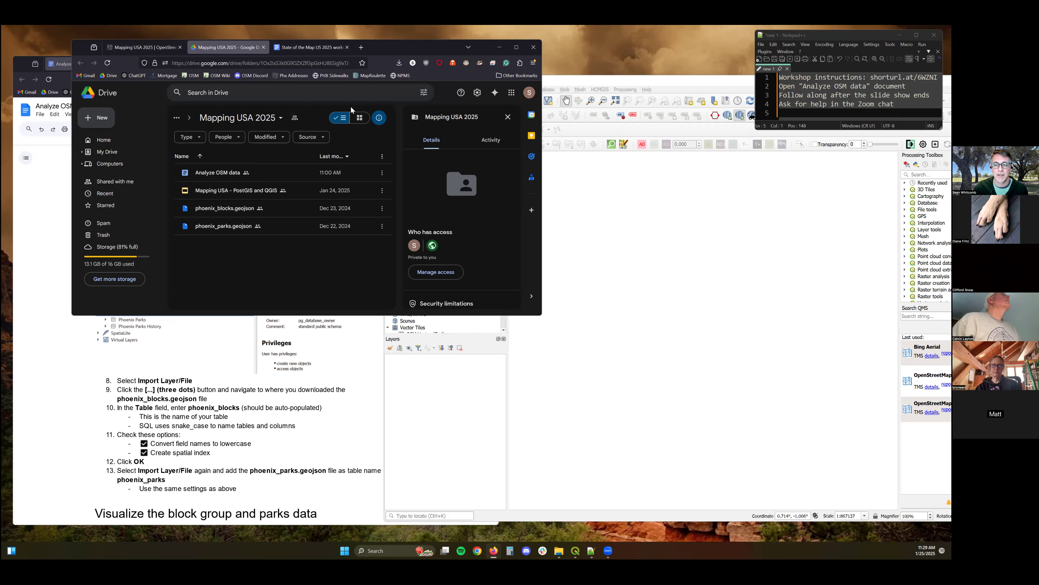
drag(381, 46, 378, 57)
click(496, 57)
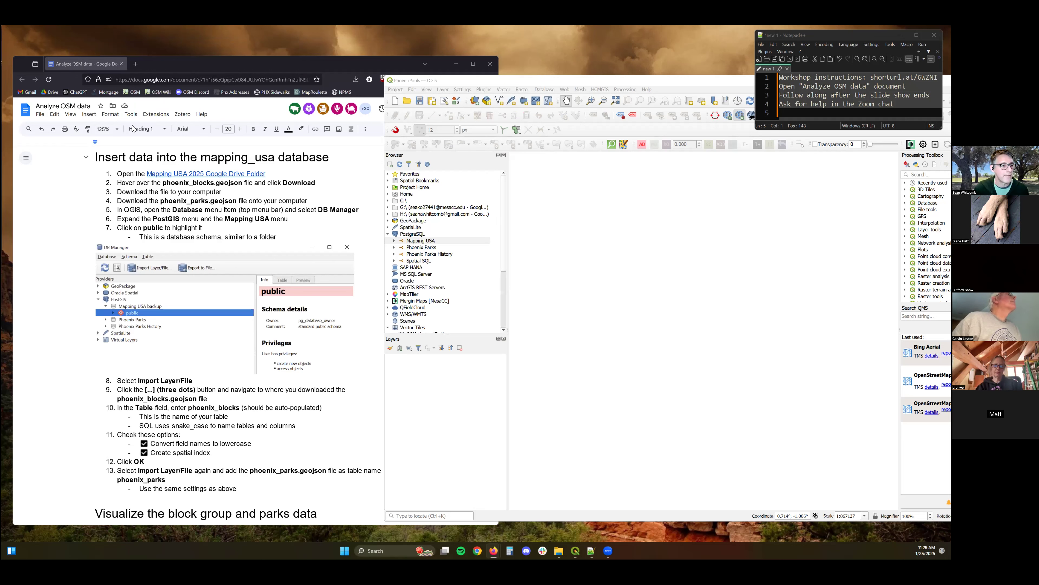
Switch to the Mapping USA 2025 Google Drive folder and start downloading phoenix_blocks.geojson.
key(alt+Tab)
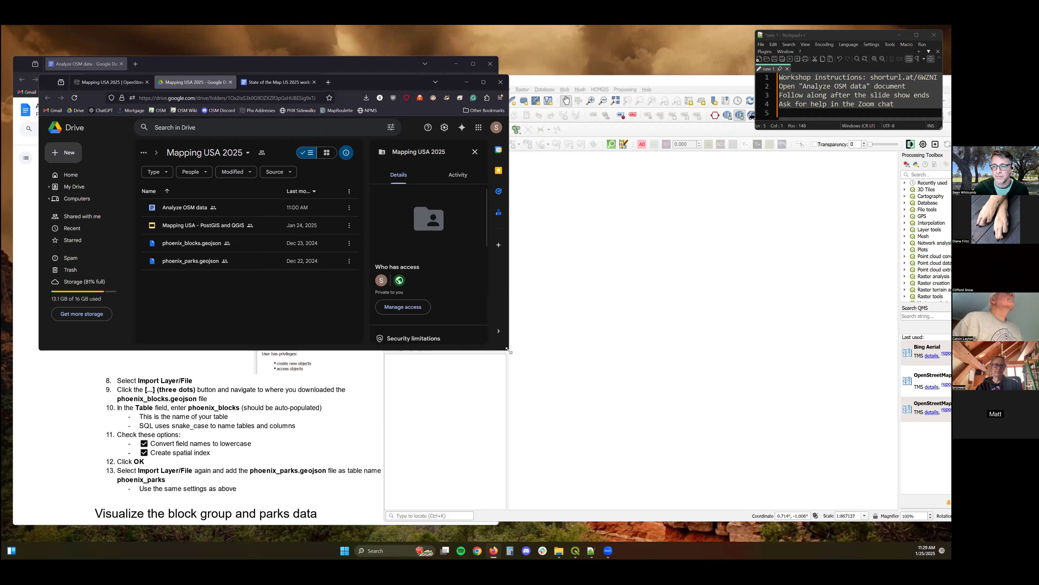
drag(507, 350, 565, 394)
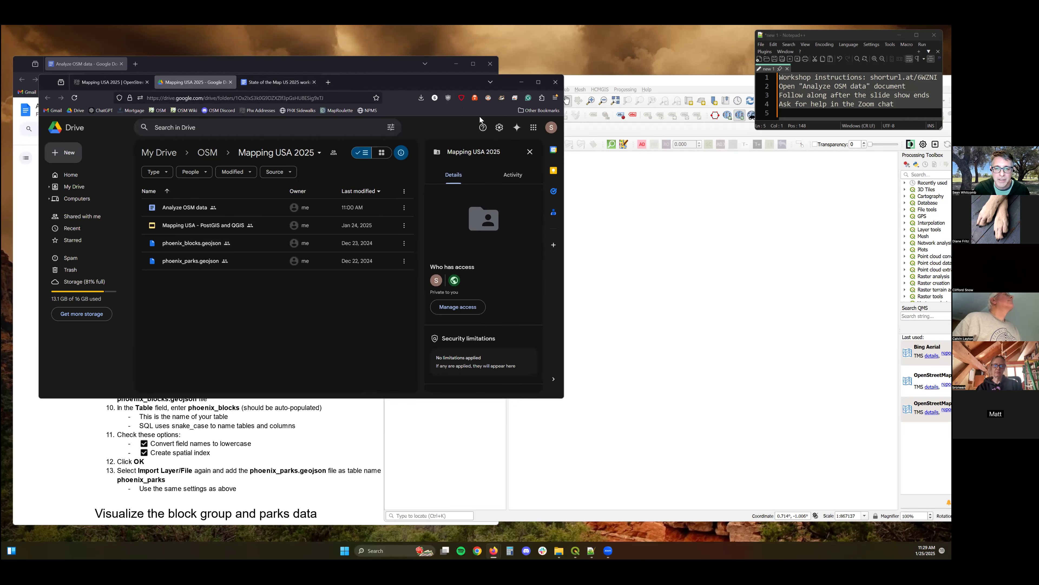
drag(410, 82, 611, 113)
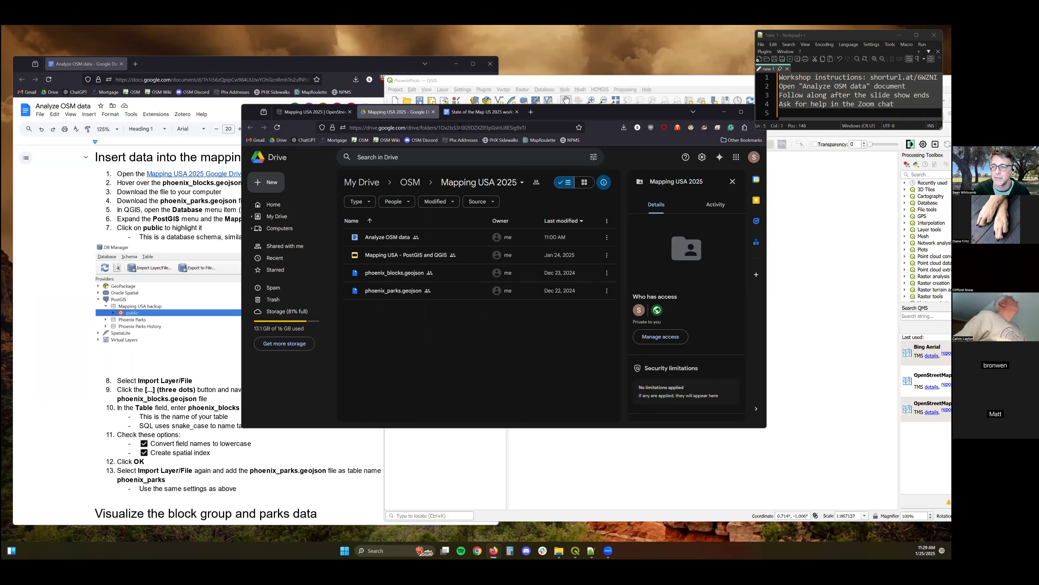
right_click(406, 275)
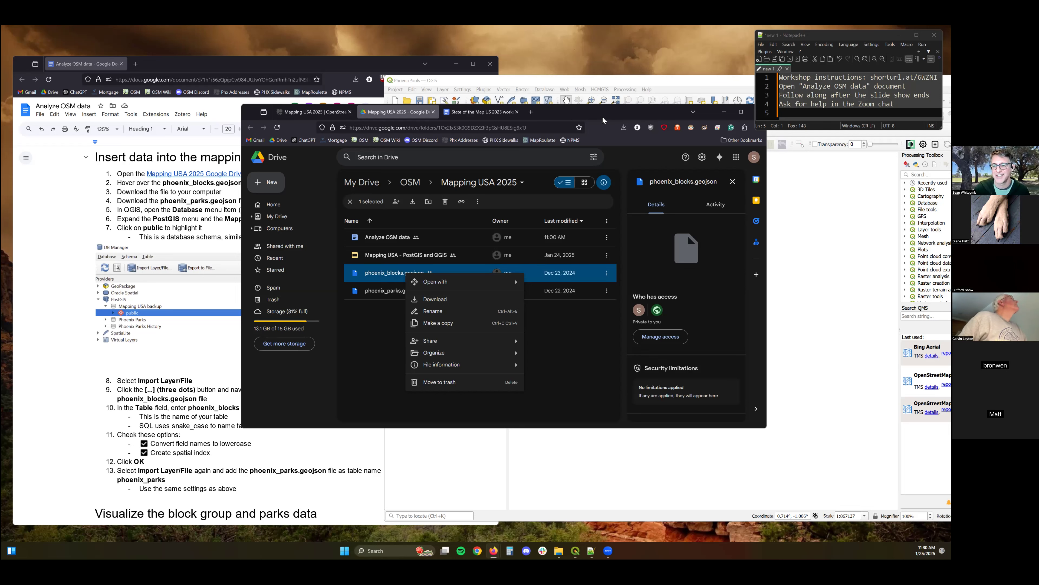
drag(501, 144, 394, 175)
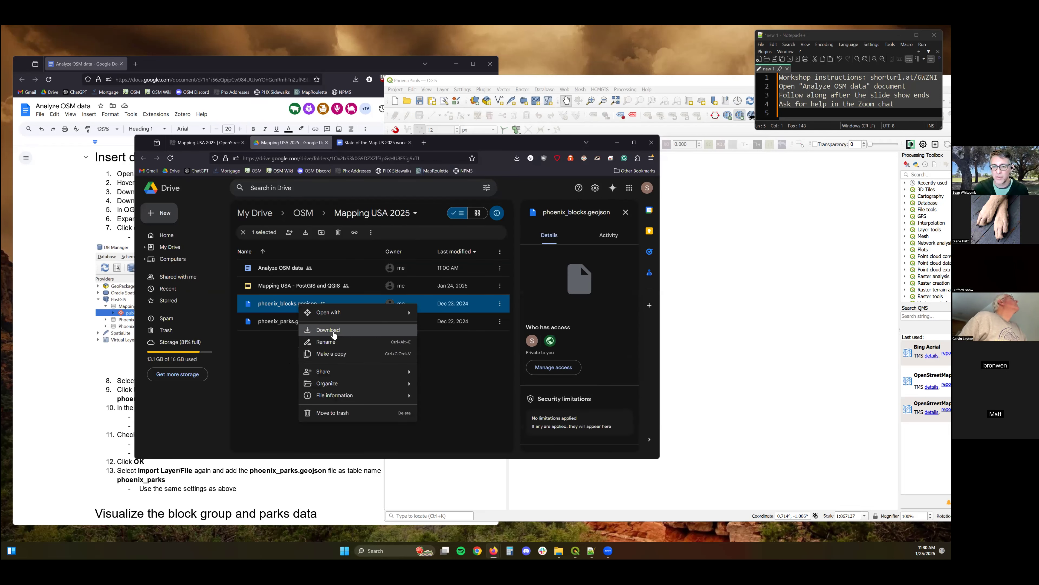
click(333, 330)
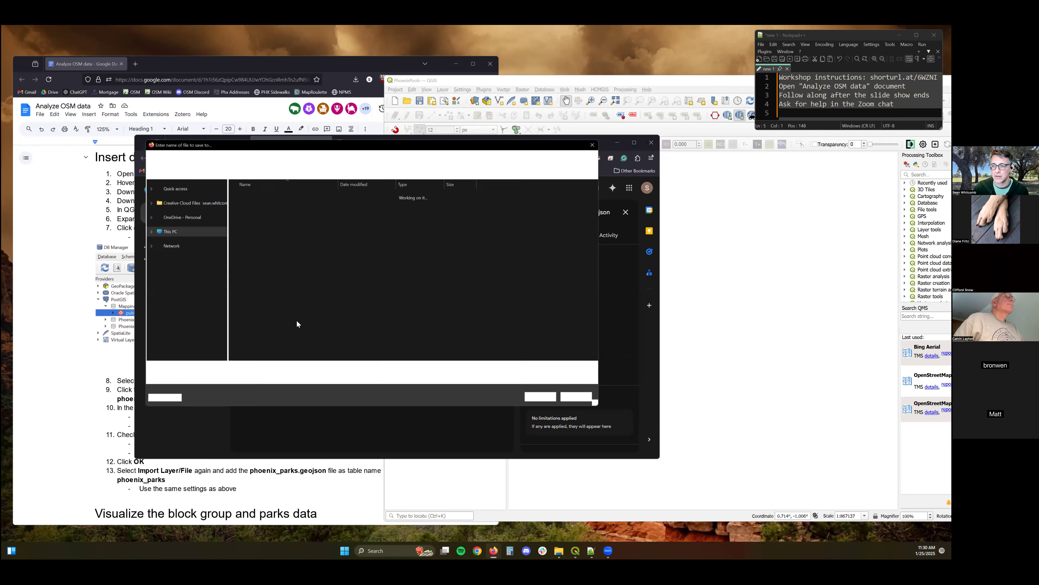
Save phoenix_blocks.geojson into the Mapping USA 2025 folder inside Documents > OSM.
right_click(296, 321)
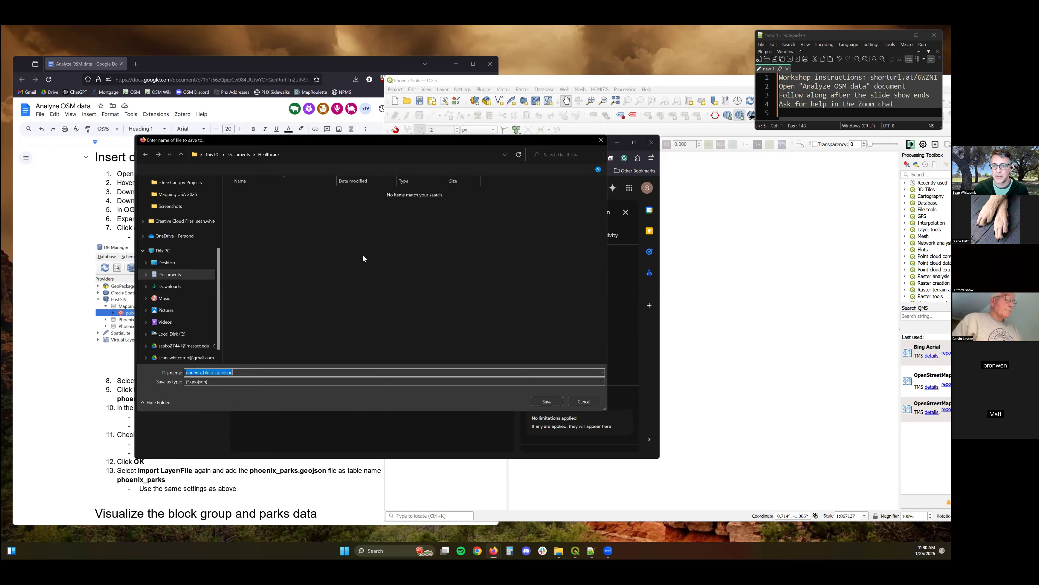
click(236, 154)
click(236, 154)
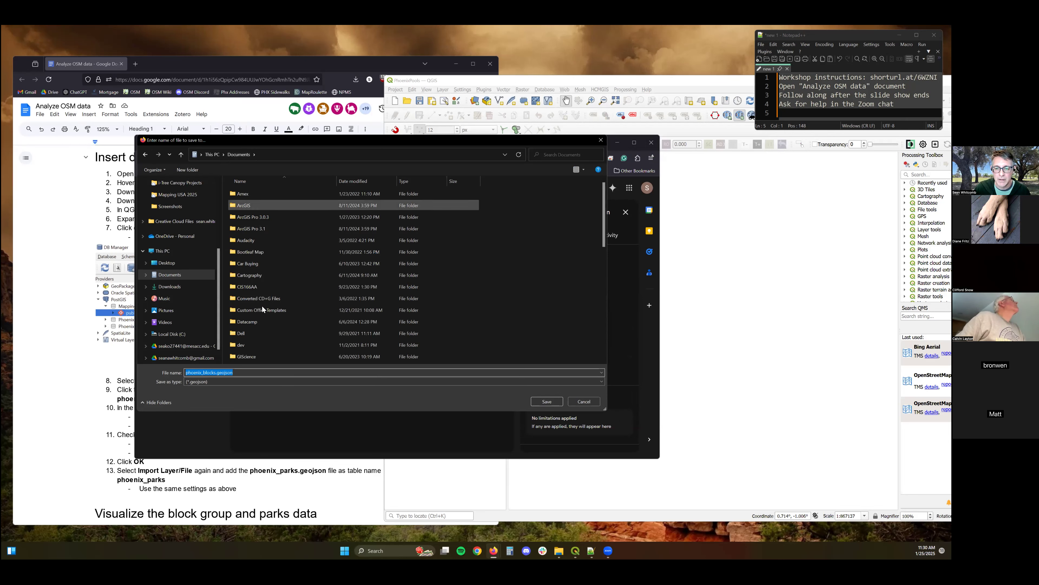
scroll(255, 311, down, 3)
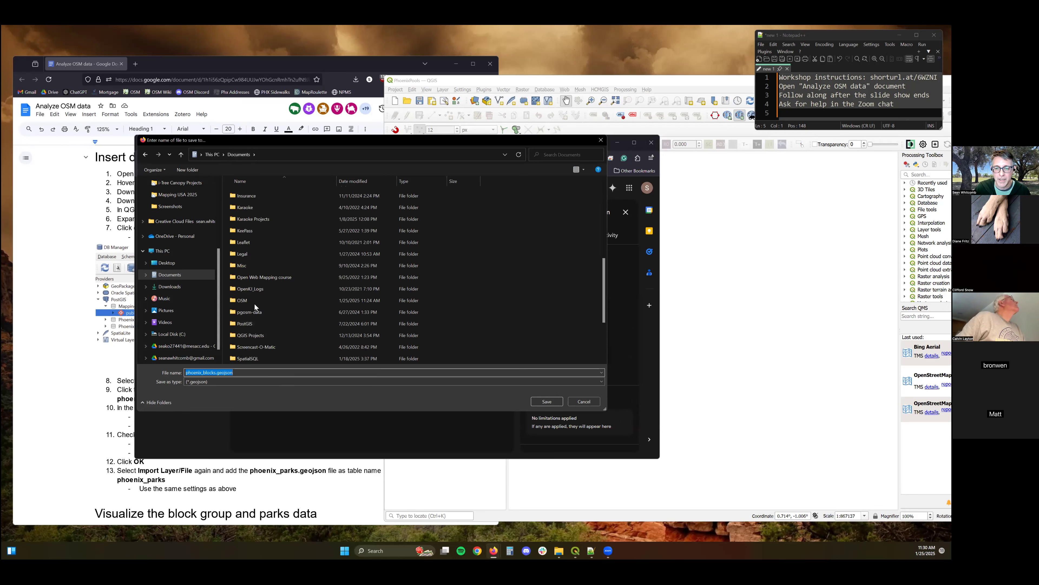
double_click(253, 302)
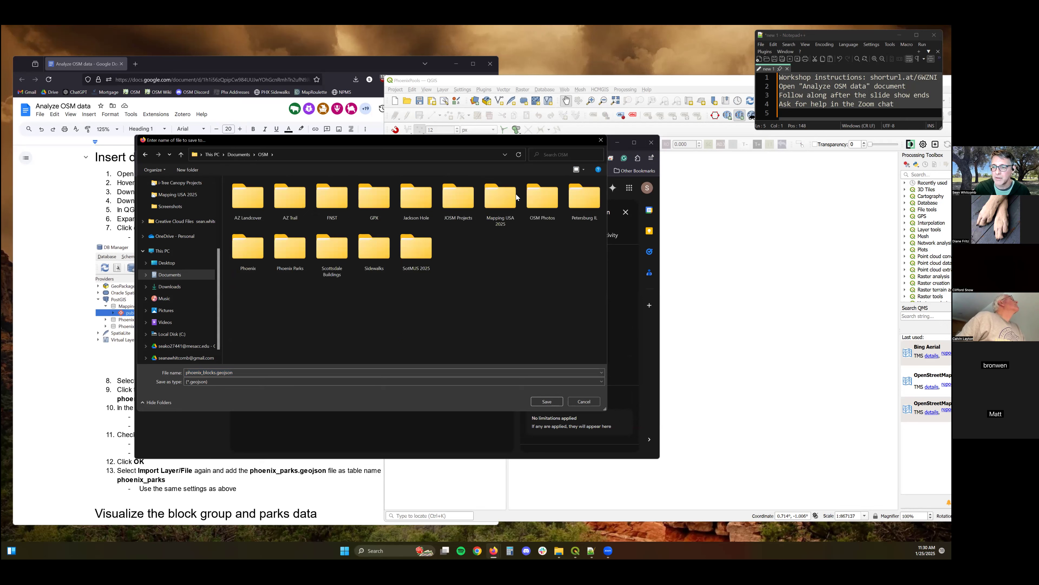
double_click(502, 197)
click(546, 402)
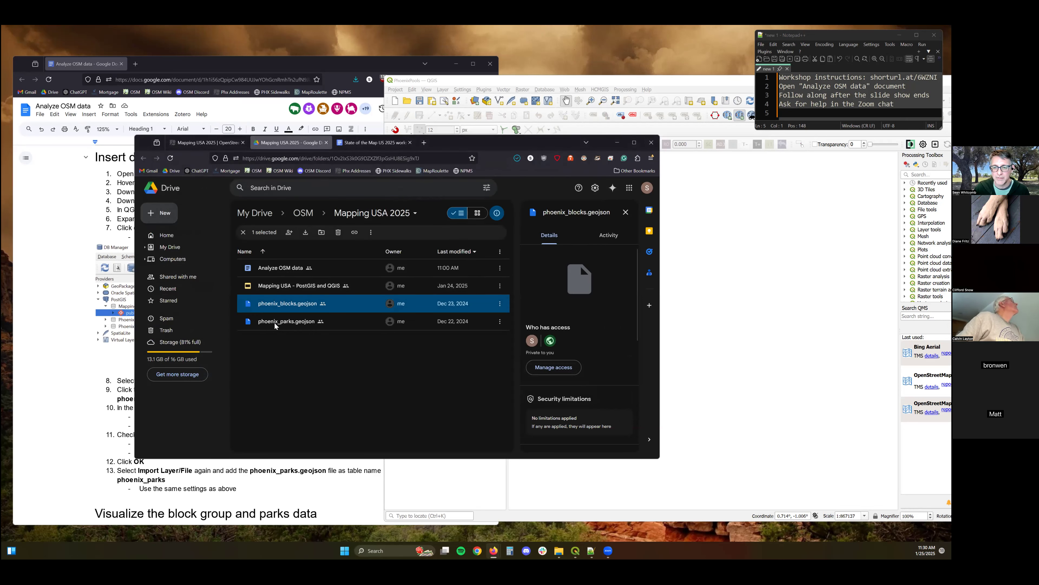
Download phoenix_parks.geojson from Drive into the same Mapping USA 2025 folder and minimize the browser.
right_click(275, 323)
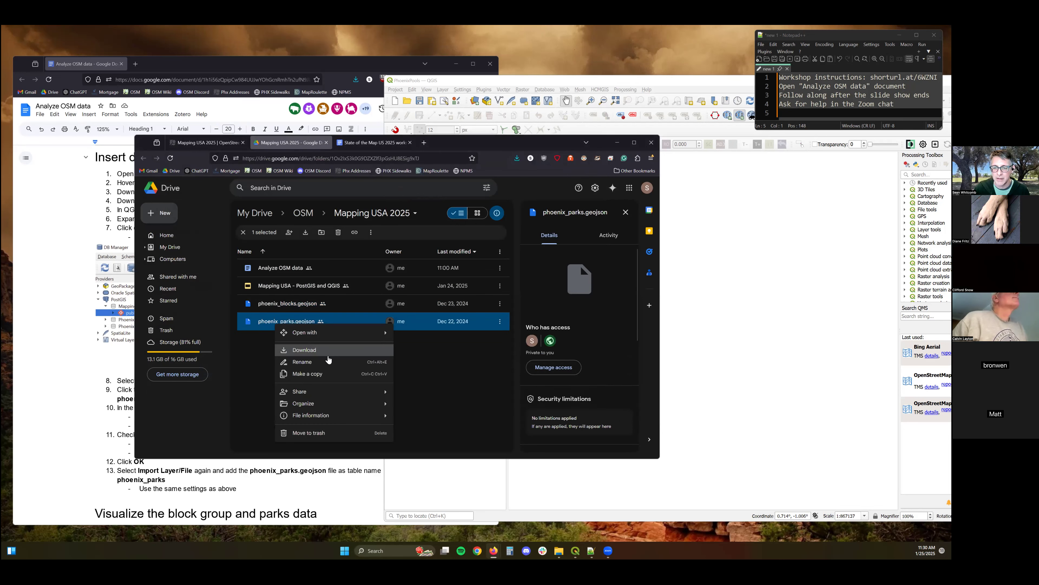
click(327, 350)
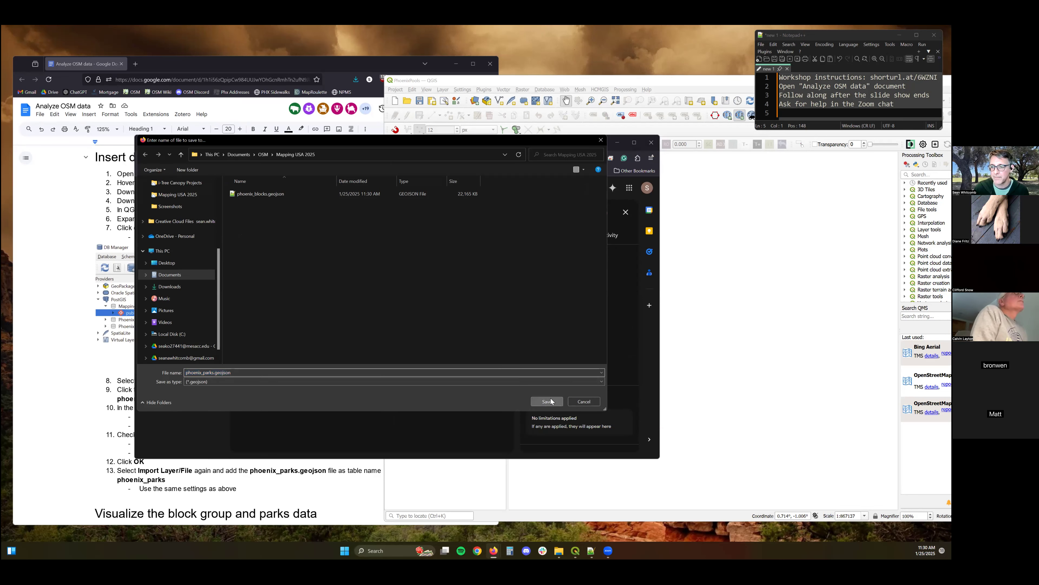
click(547, 401)
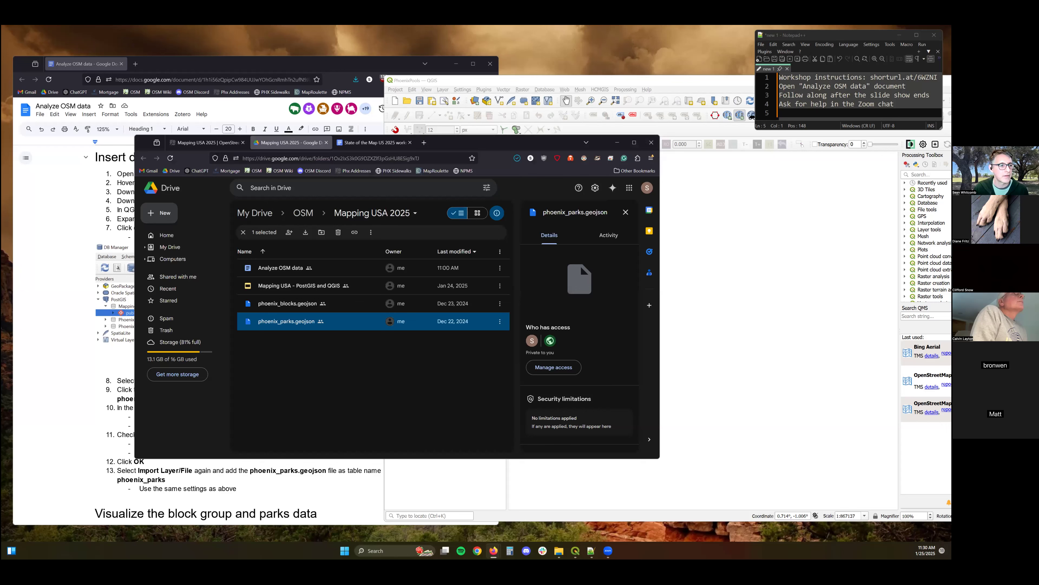
click(617, 143)
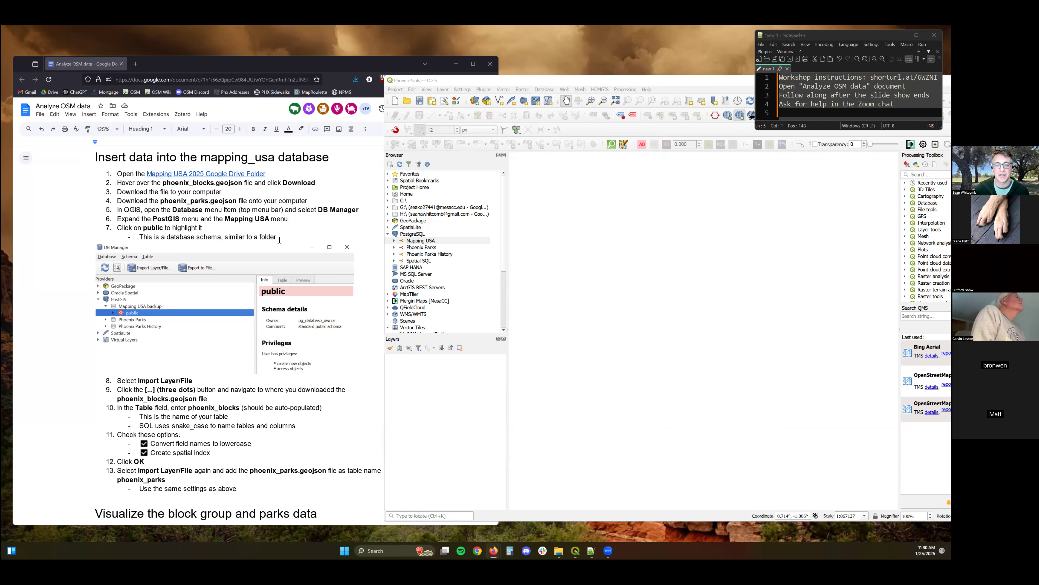
Open DB Manager and select the public schema under the PostGIS Mapping USA connection.
scroll(280, 238, down, 1)
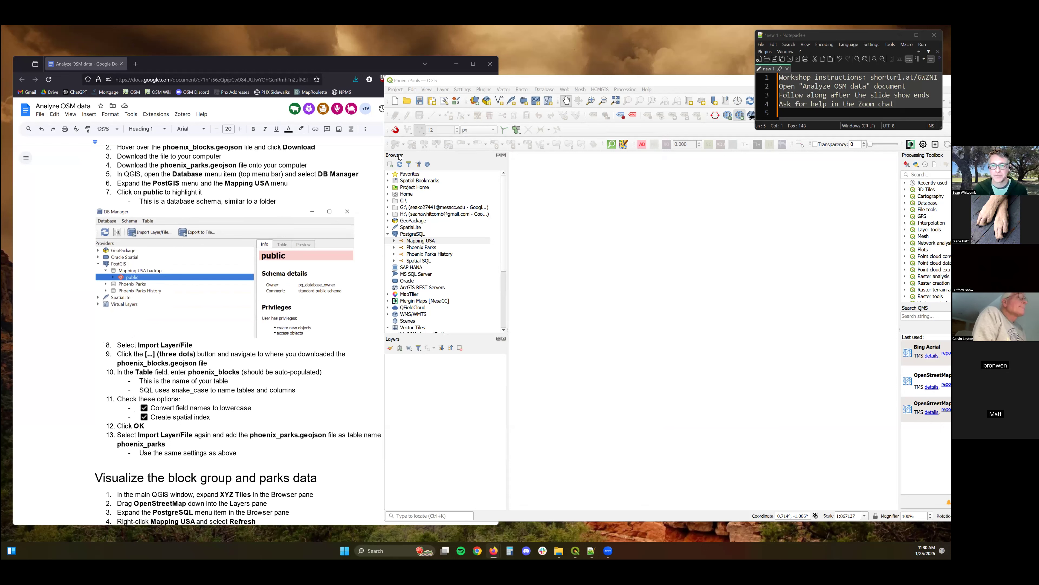
click(490, 80)
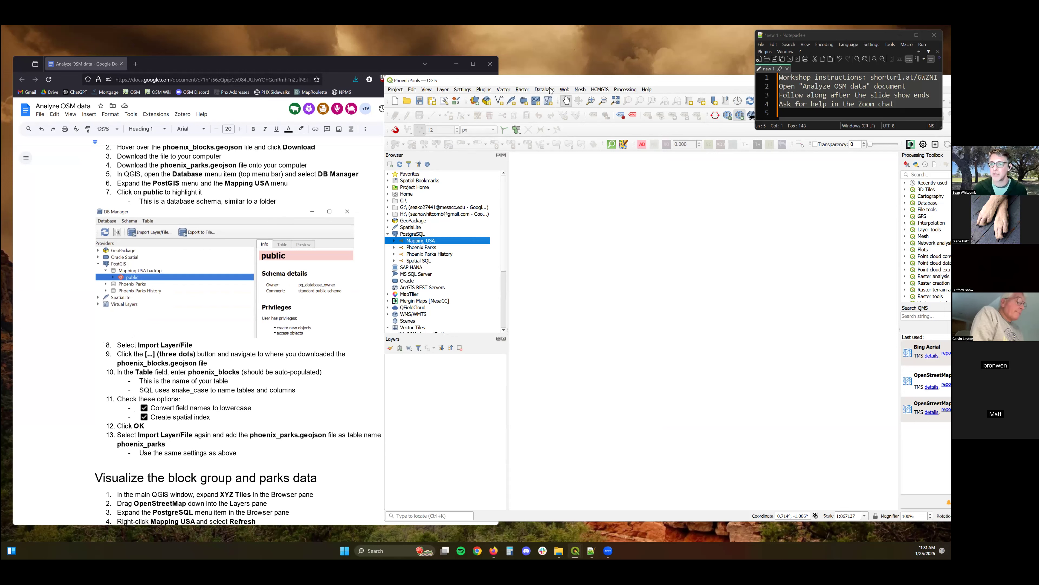
click(550, 91)
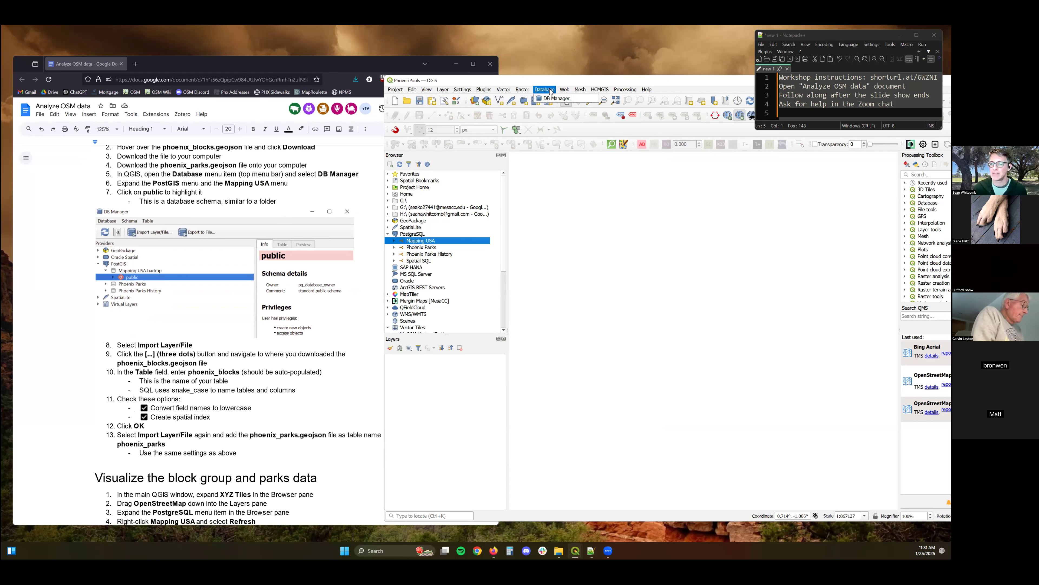
click(555, 100)
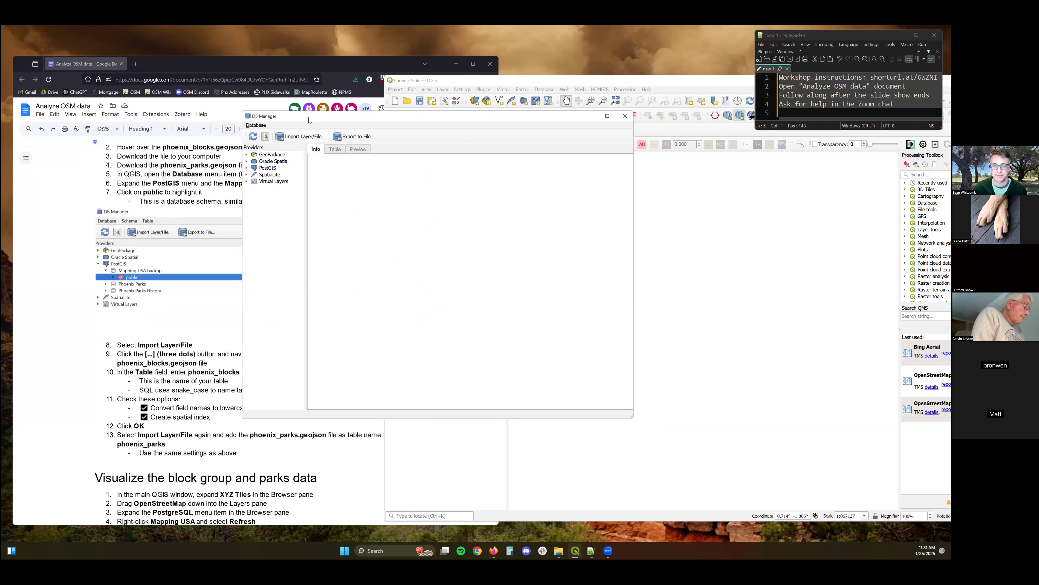
drag(401, 121, 534, 133)
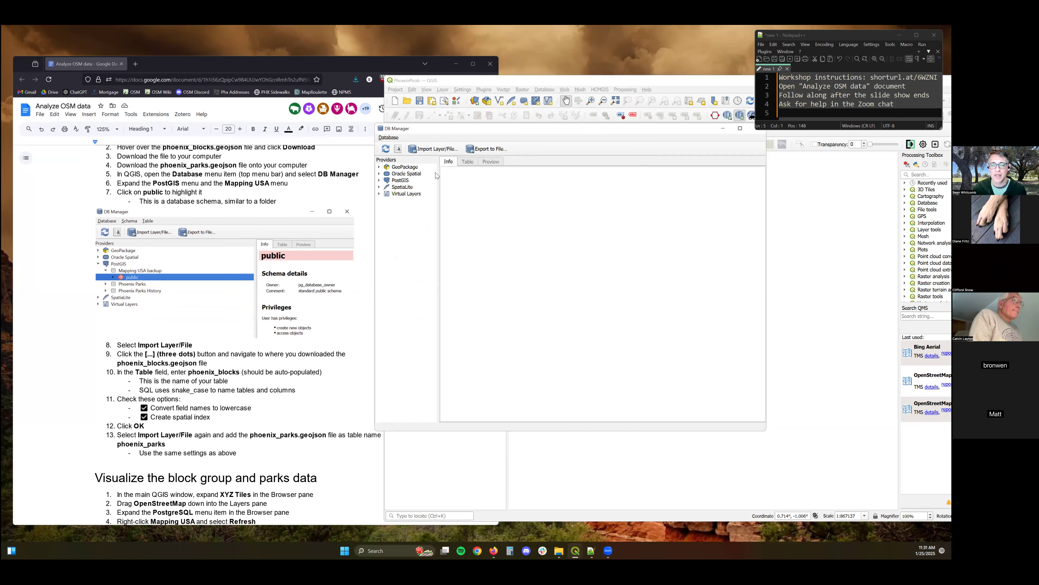
click(380, 181)
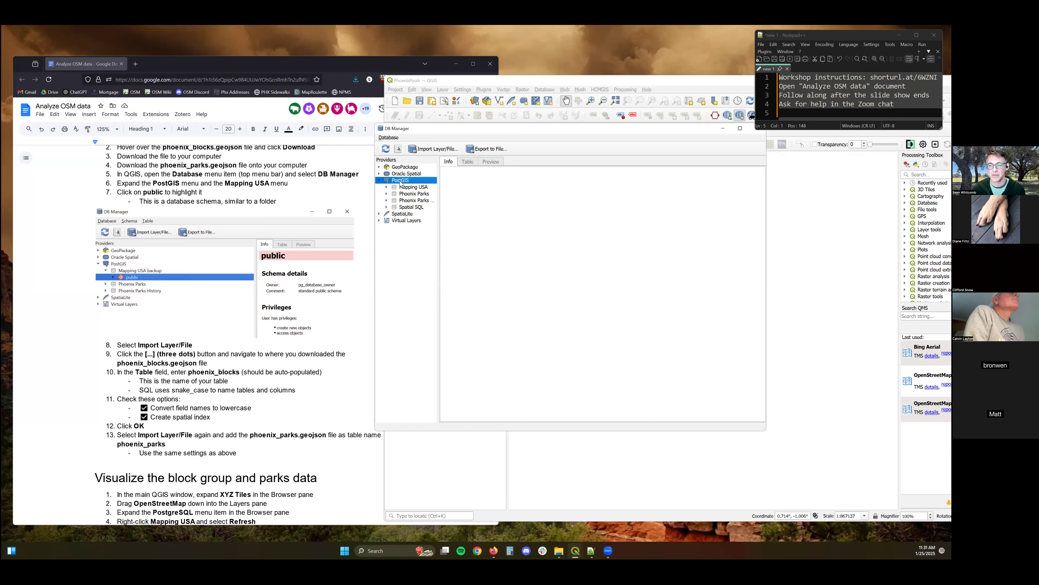
click(388, 188)
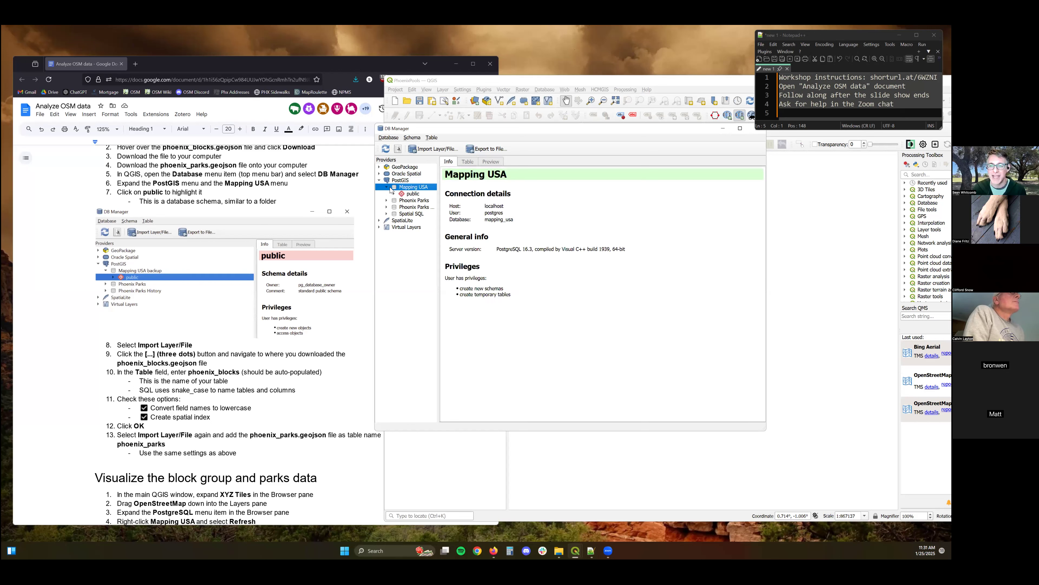
click(407, 195)
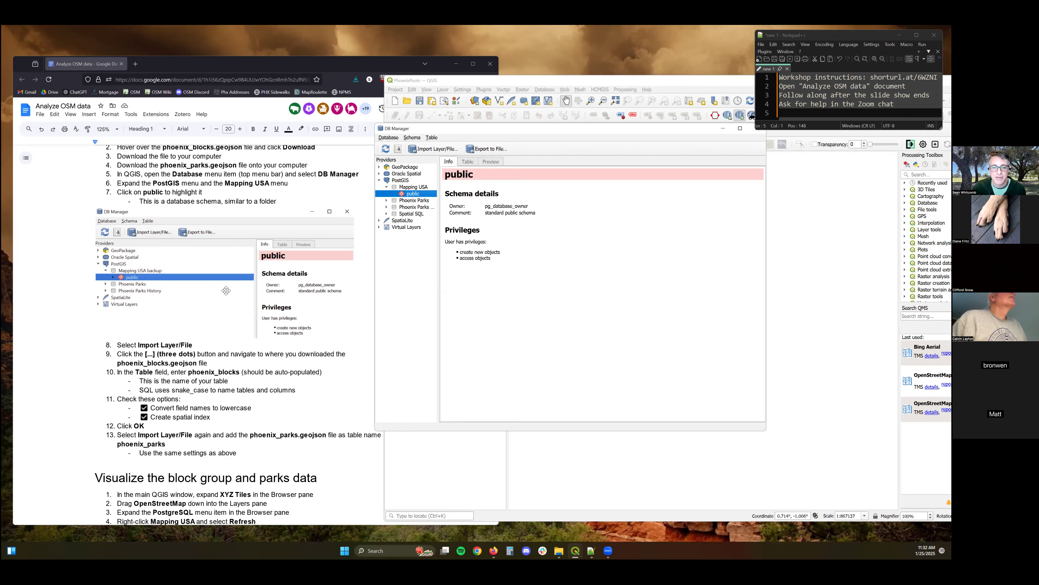
Start Import Layer/File and choose phoenix_blocks.geojson from Documents > OSM > Mapping USA 2025 as the input.
scroll(243, 323, down, 5)
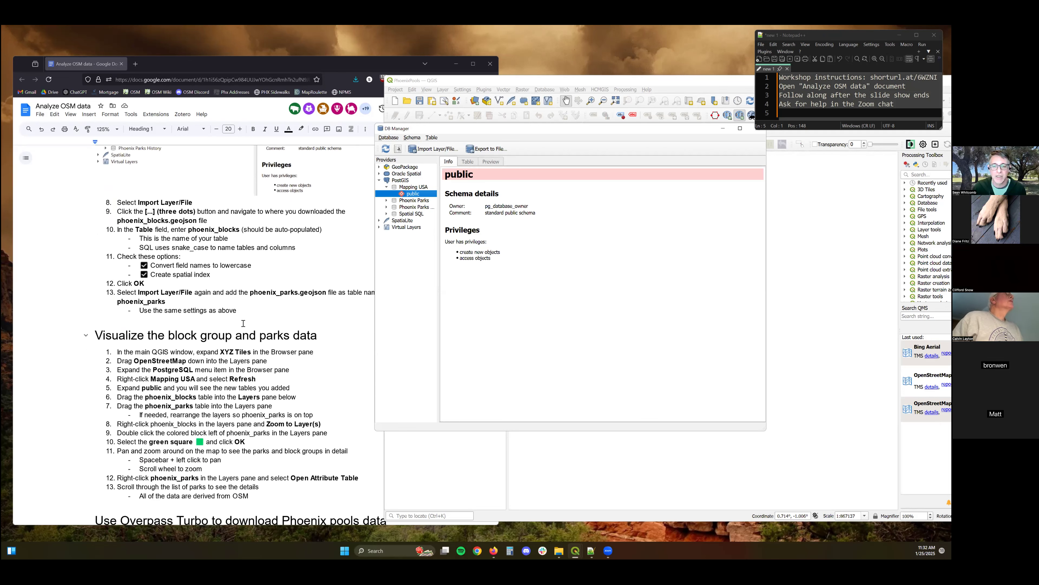
click(426, 150)
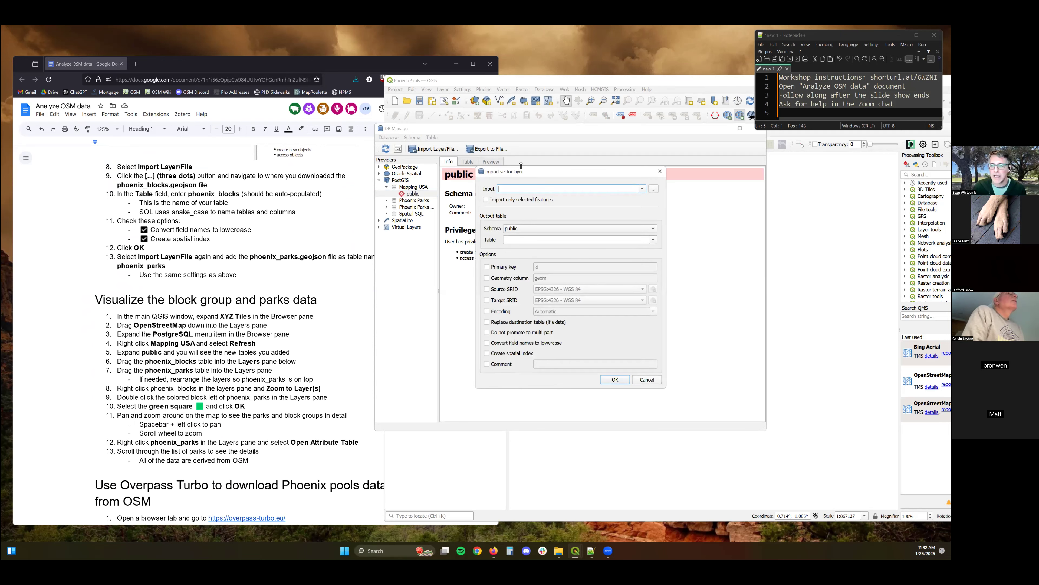
click(655, 190)
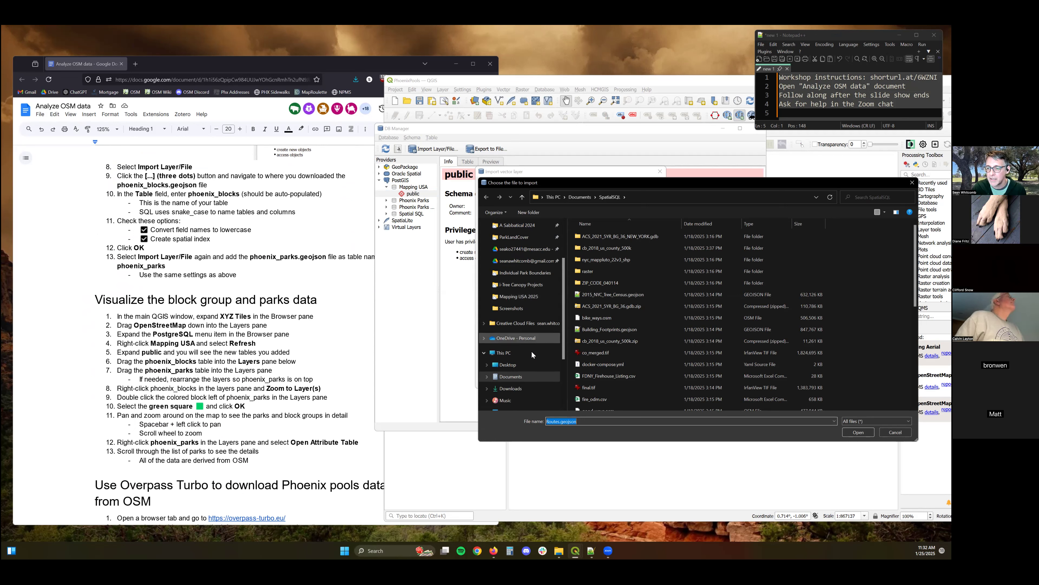
scroll(517, 334, down, 2)
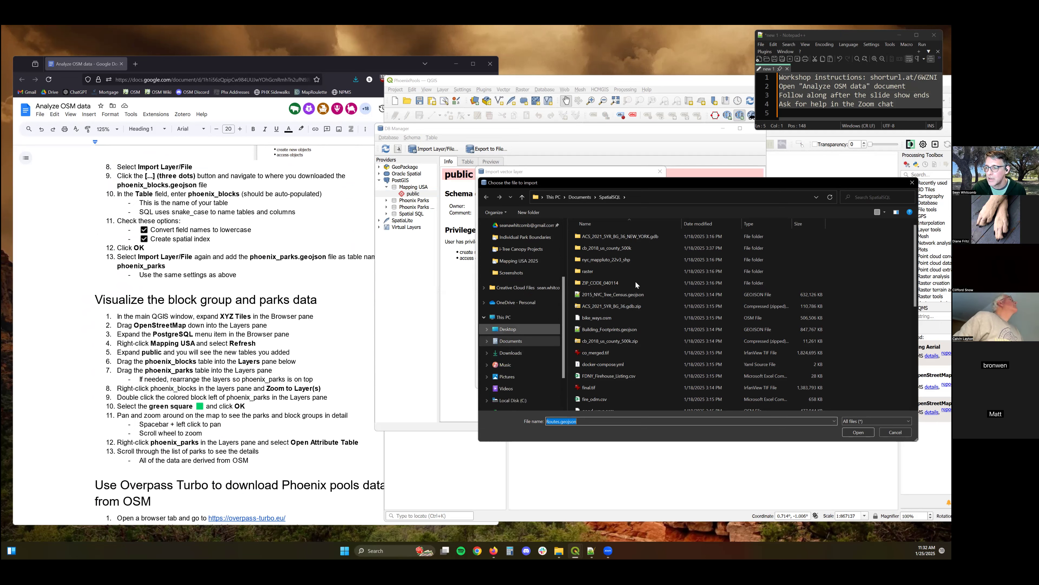
scroll(626, 307, down, 3)
scroll(625, 309, down, 3)
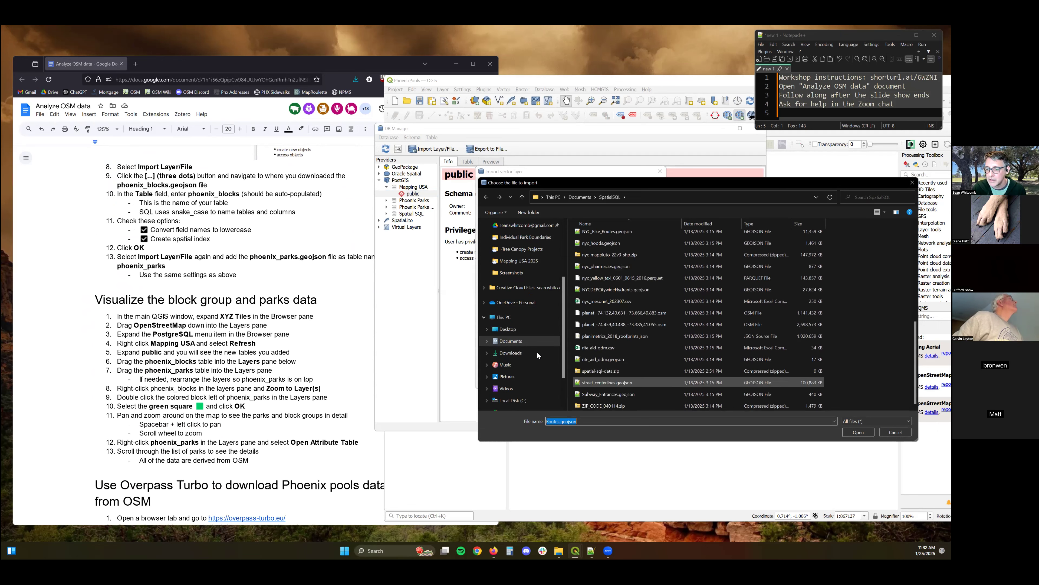
click(517, 343)
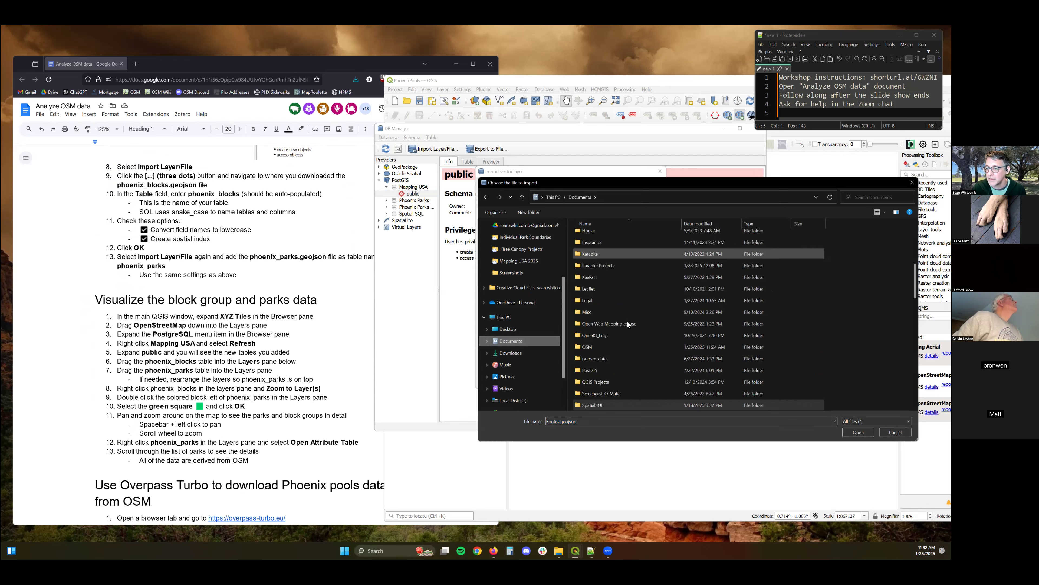
double_click(594, 347)
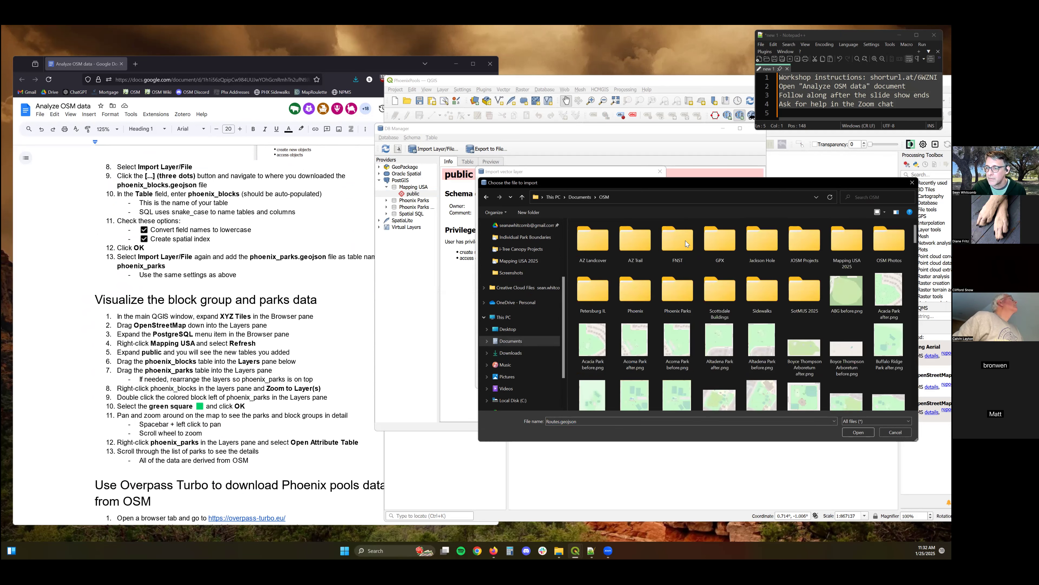
double_click(837, 239)
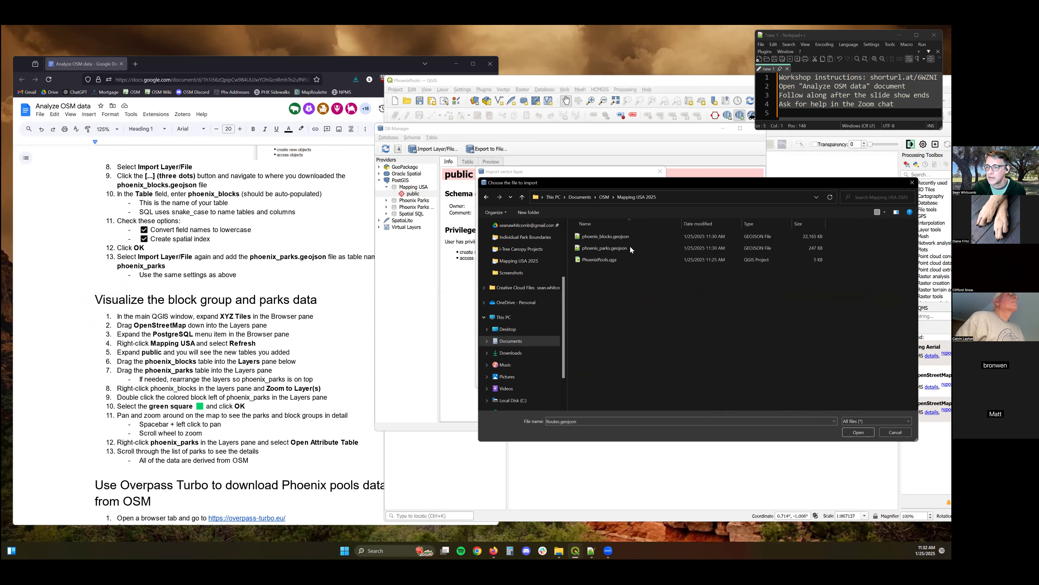
double_click(610, 236)
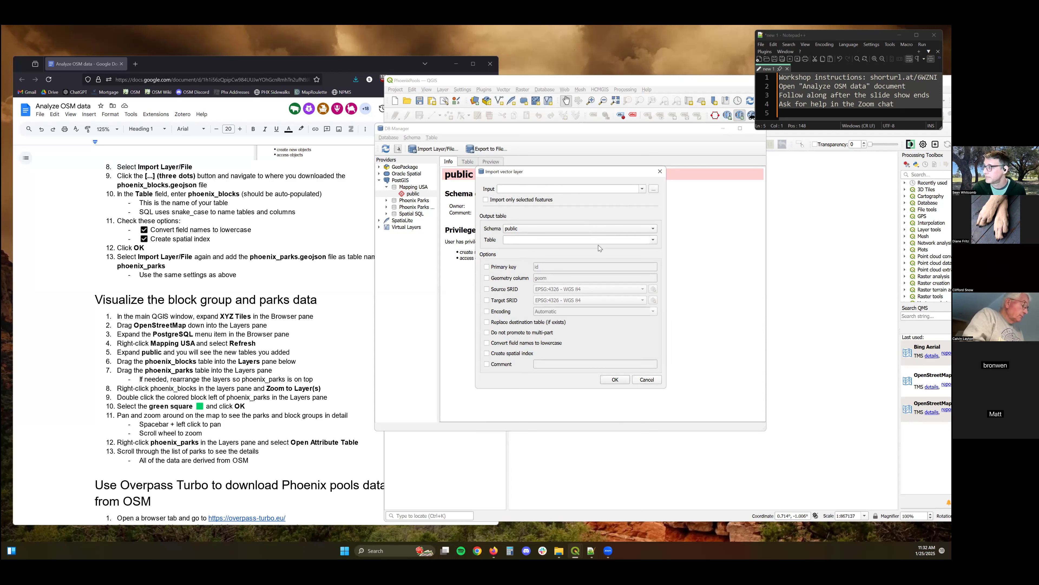
Try to import phoenix_blocks into the public schema with replace destination table and lowercase field names enabled, then close the import dialog.
click(654, 240)
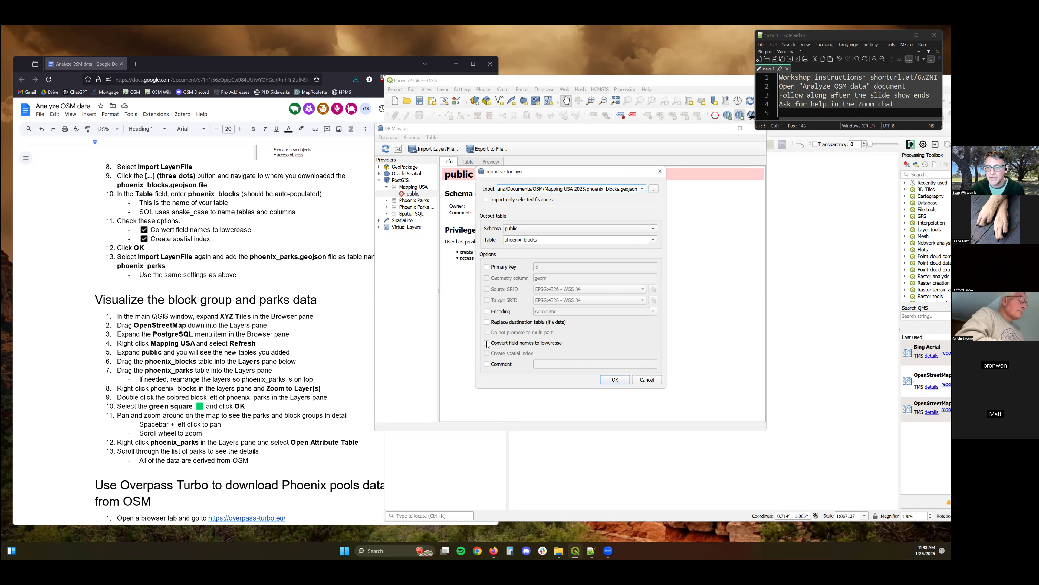
click(489, 322)
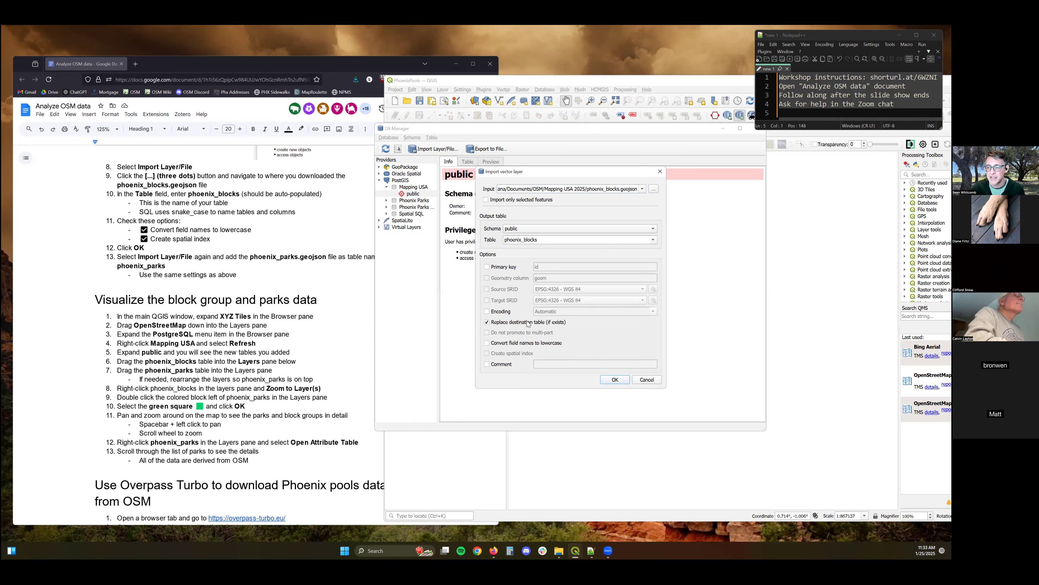
click(487, 344)
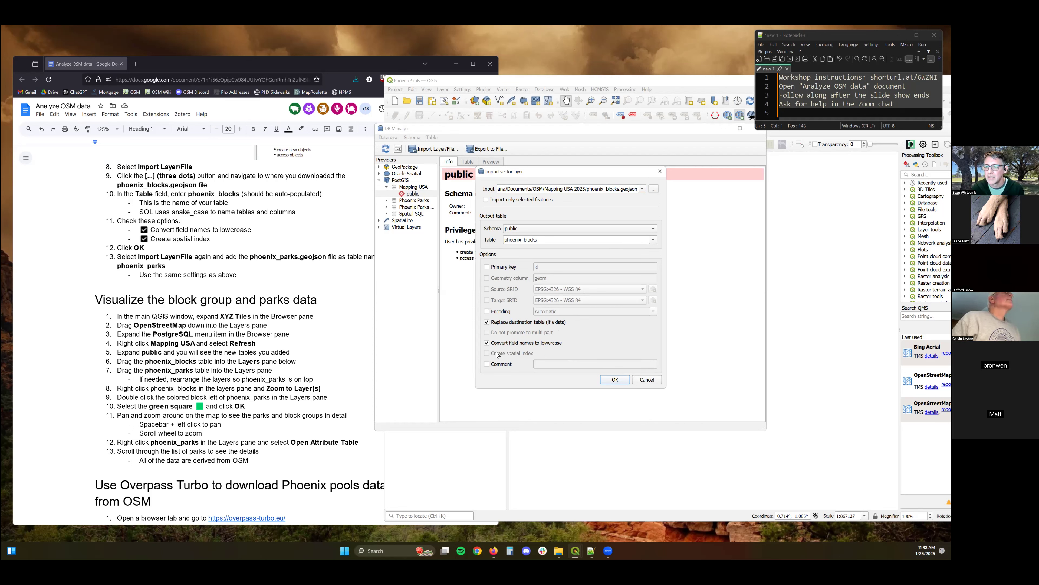
click(615, 381)
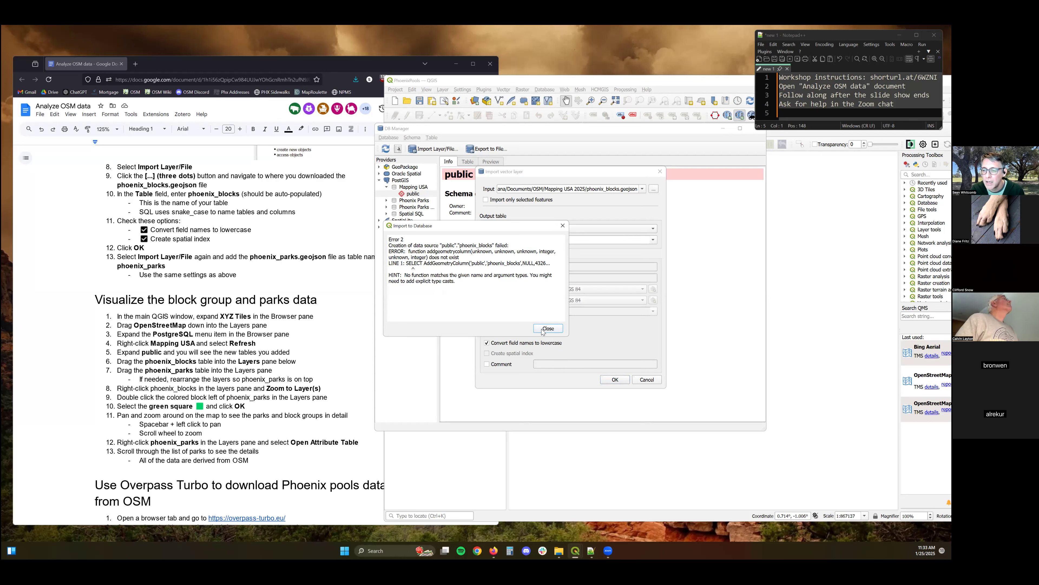
key(Return)
click(646, 379)
Run the query CREATE EXTENSION postgis; in a new SQL window on the Mapping USA database.
click(398, 150)
click(503, 186)
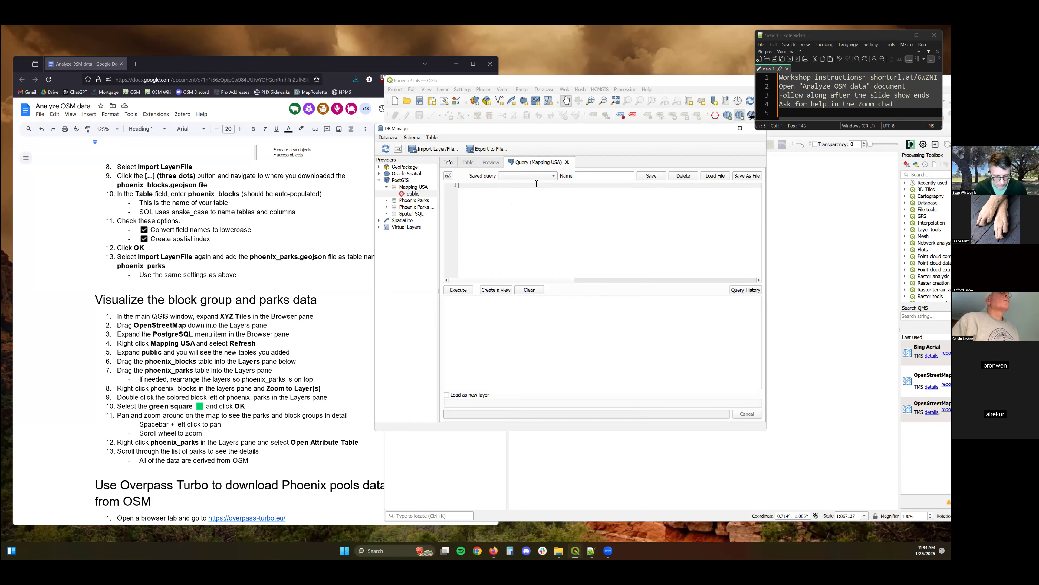
text(CREAT)
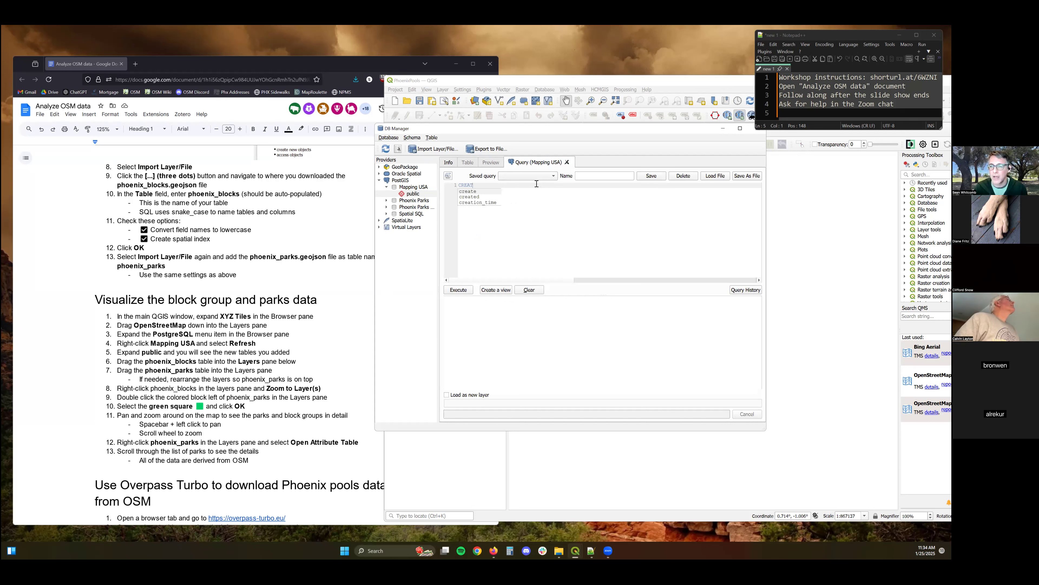
text(E EXTEN)
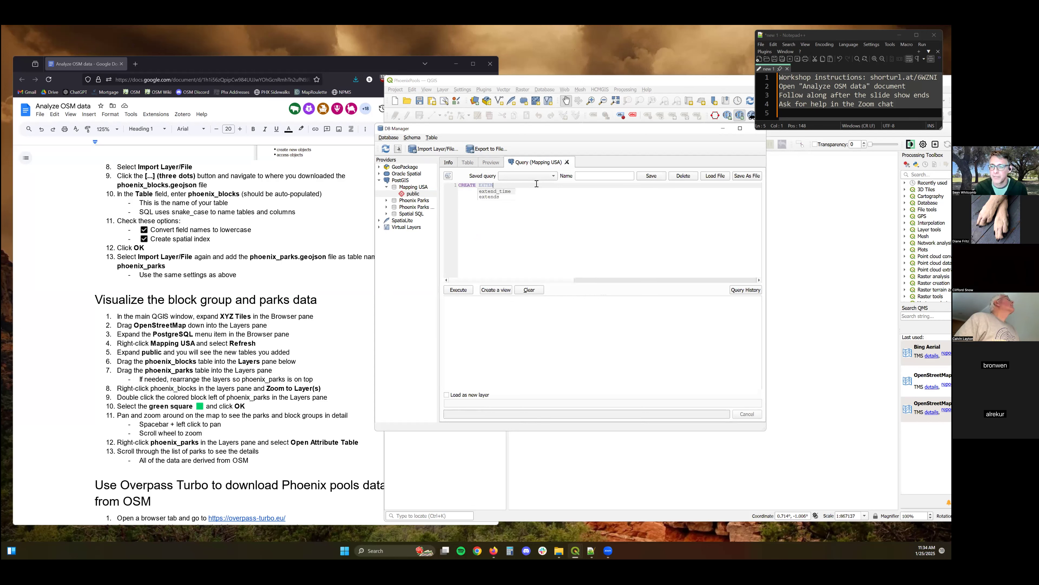
text(SION postgis;)
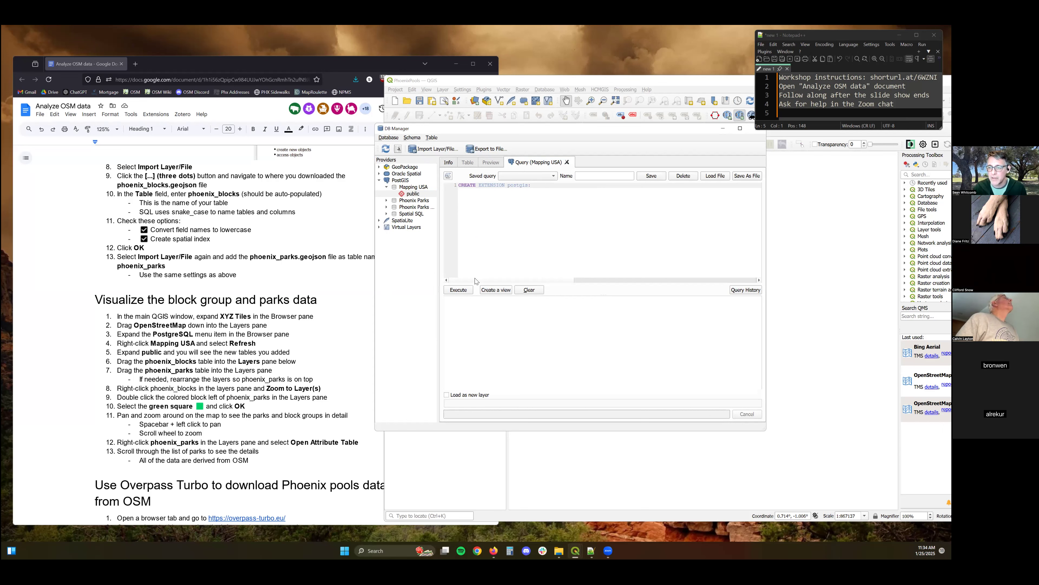
click(470, 289)
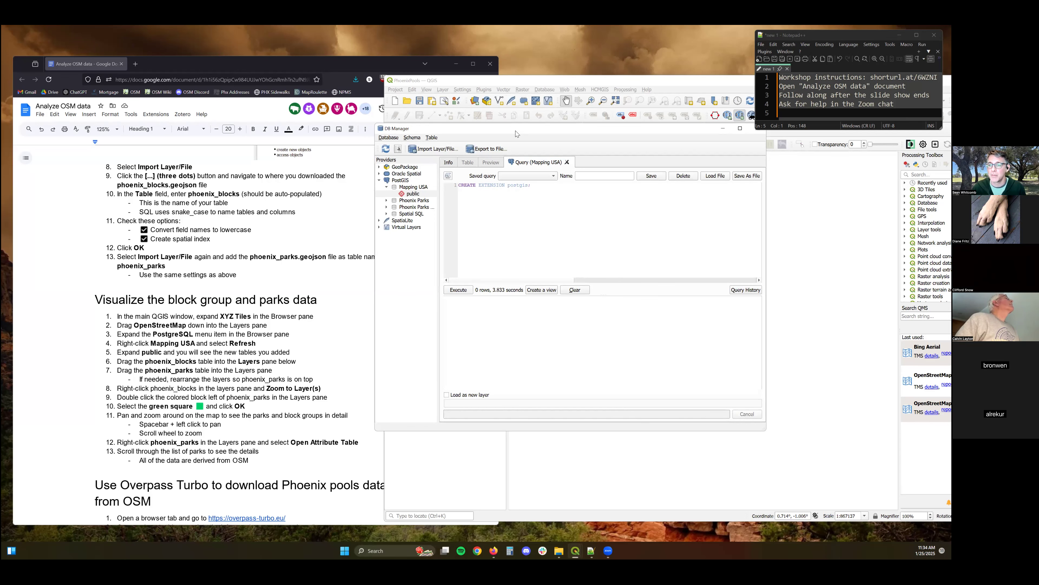
click(438, 148)
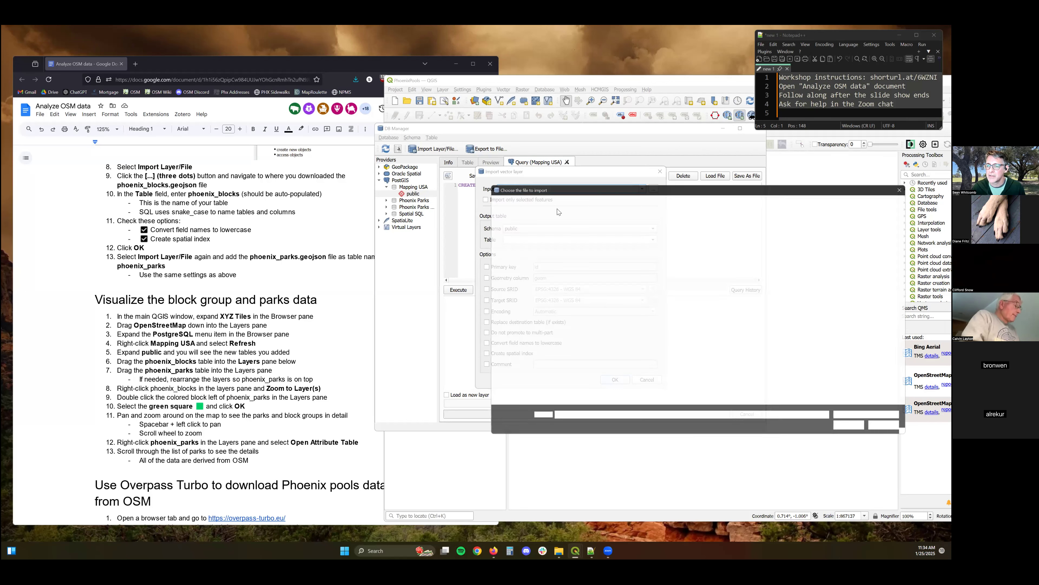
double_click(646, 237)
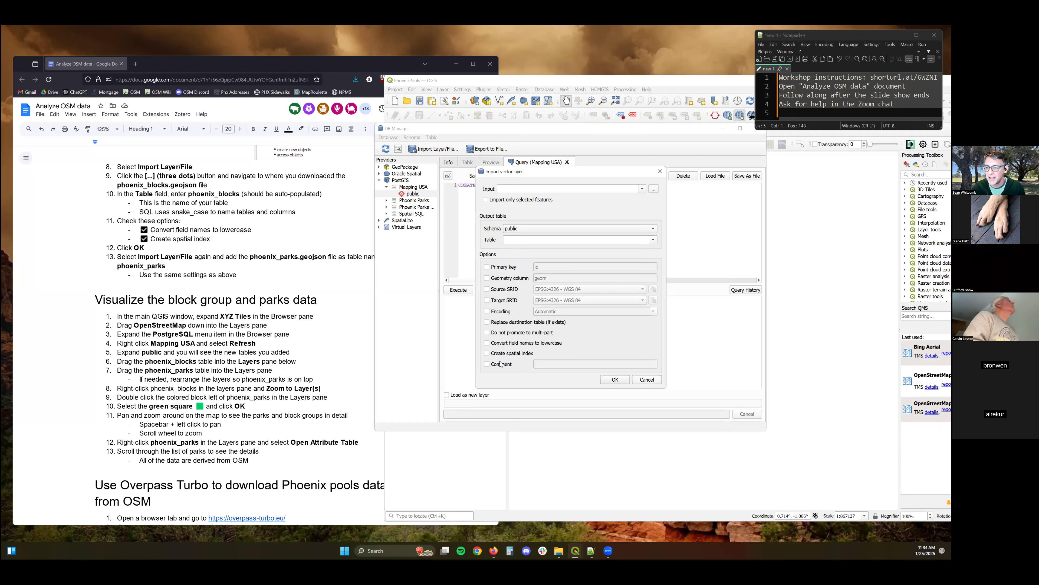
double_click(525, 321)
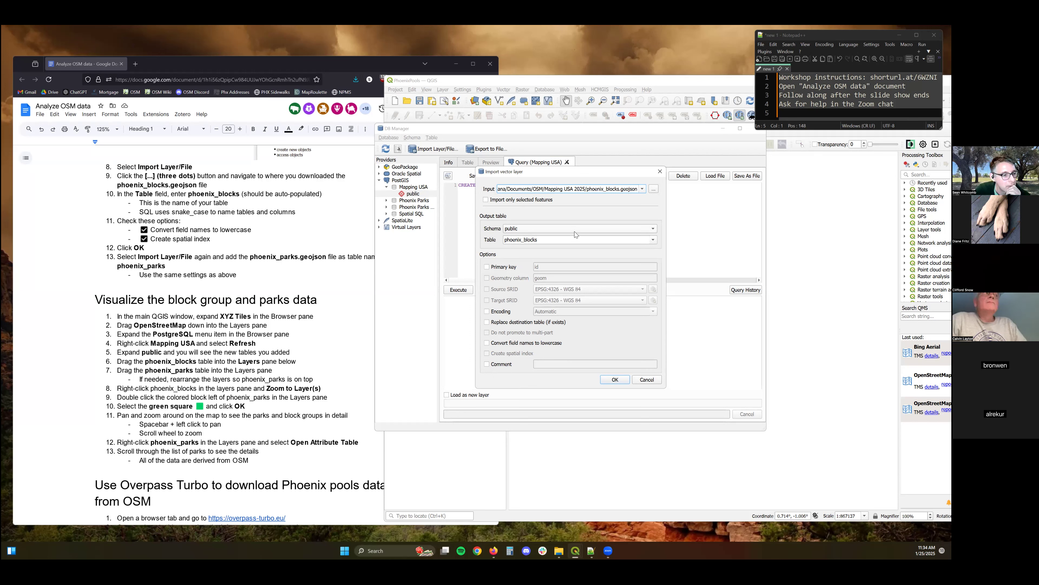
click(486, 266)
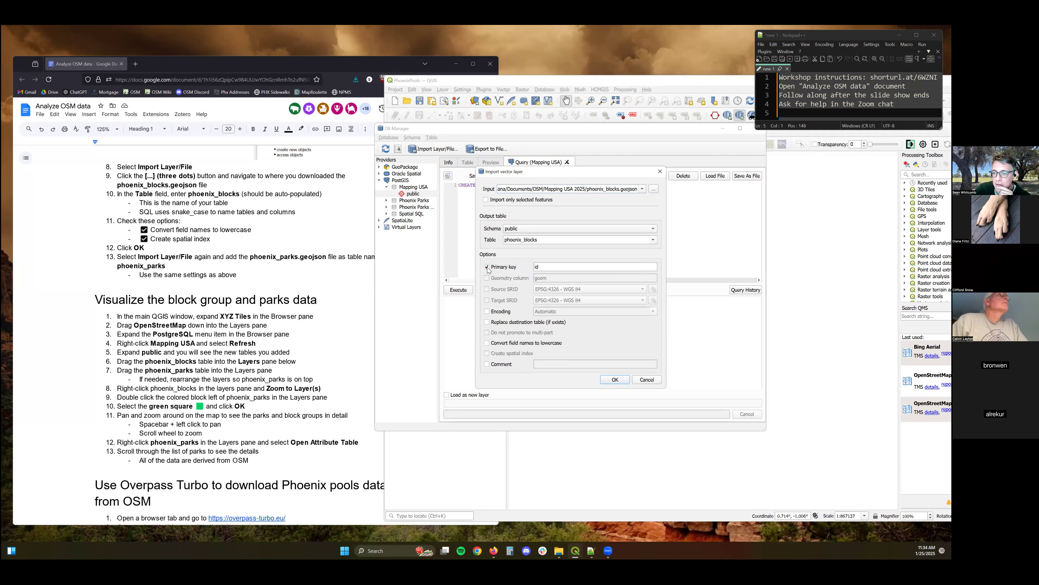
click(489, 344)
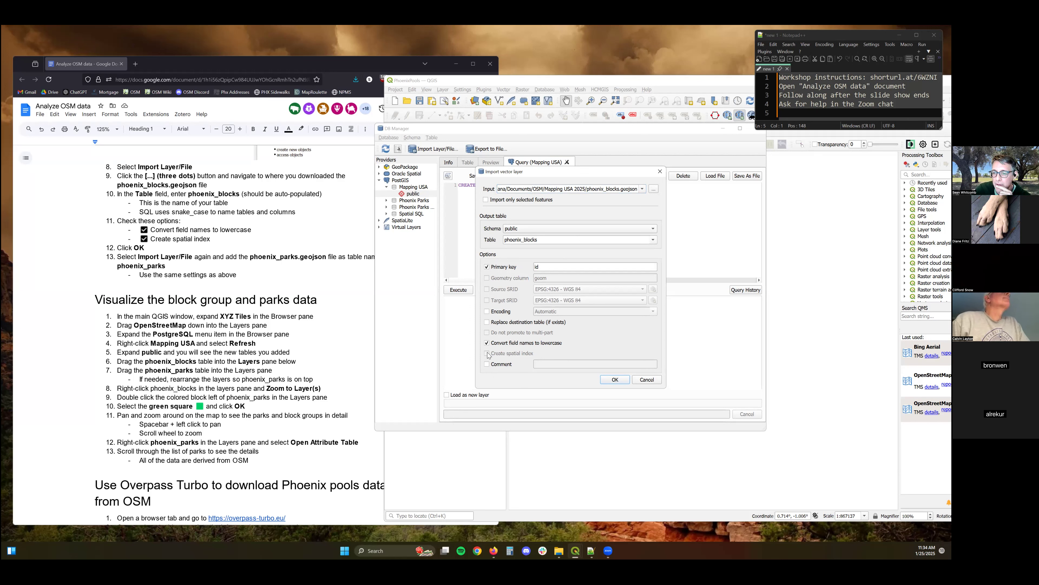
click(646, 379)
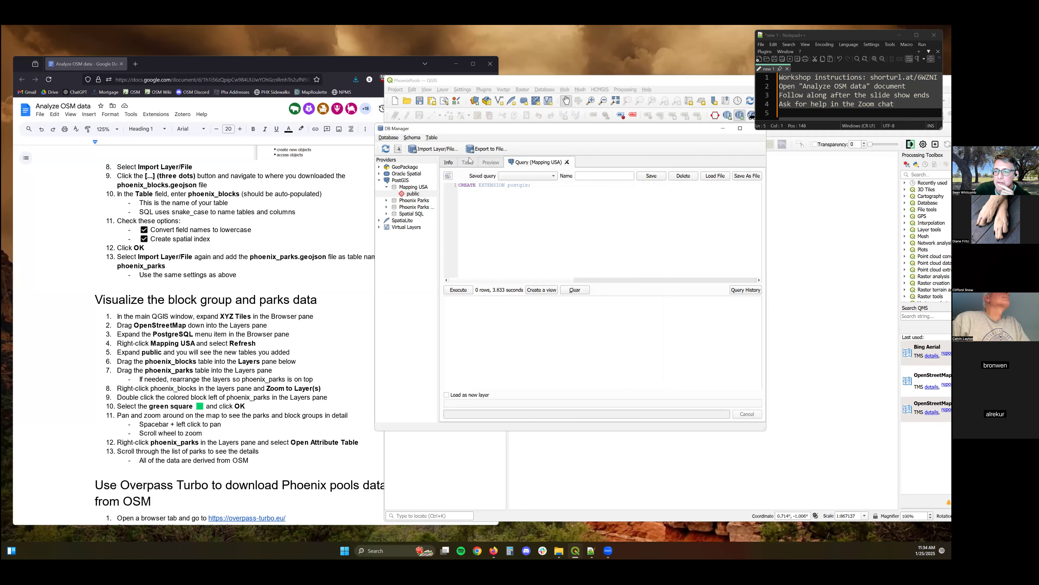
click(435, 150)
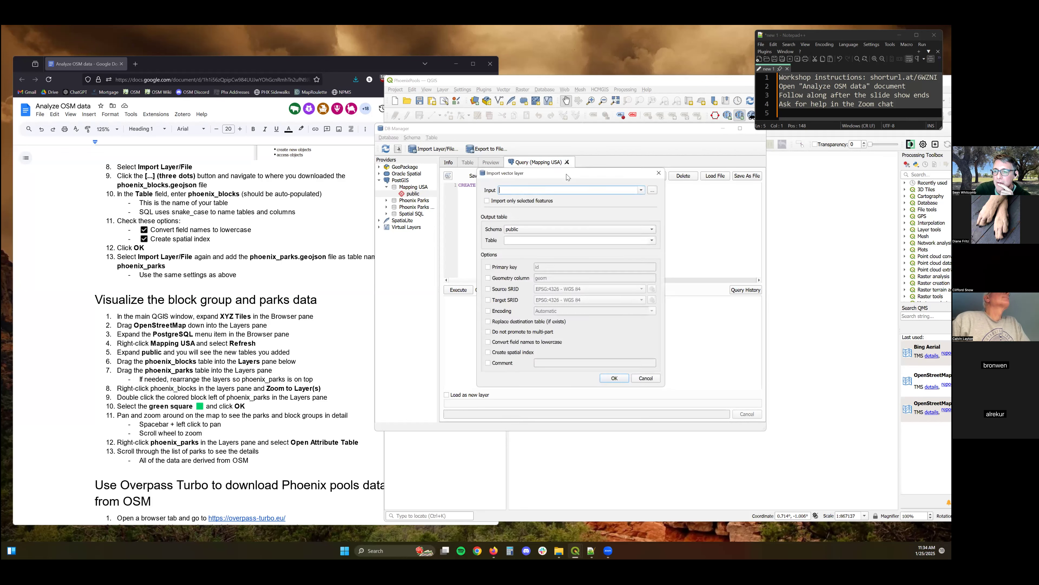
click(653, 189)
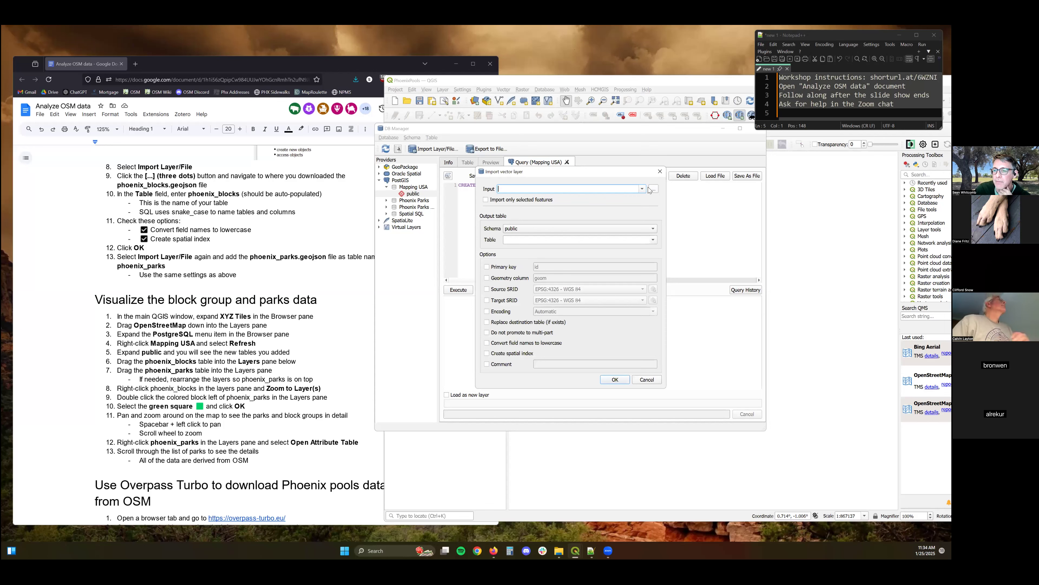
double_click(595, 249)
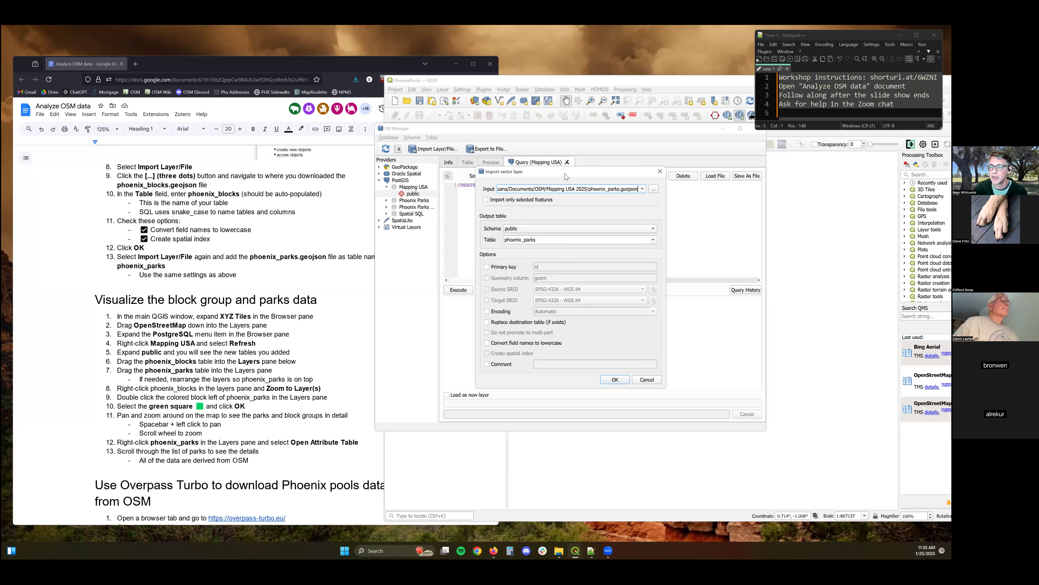
drag(565, 172, 501, 184)
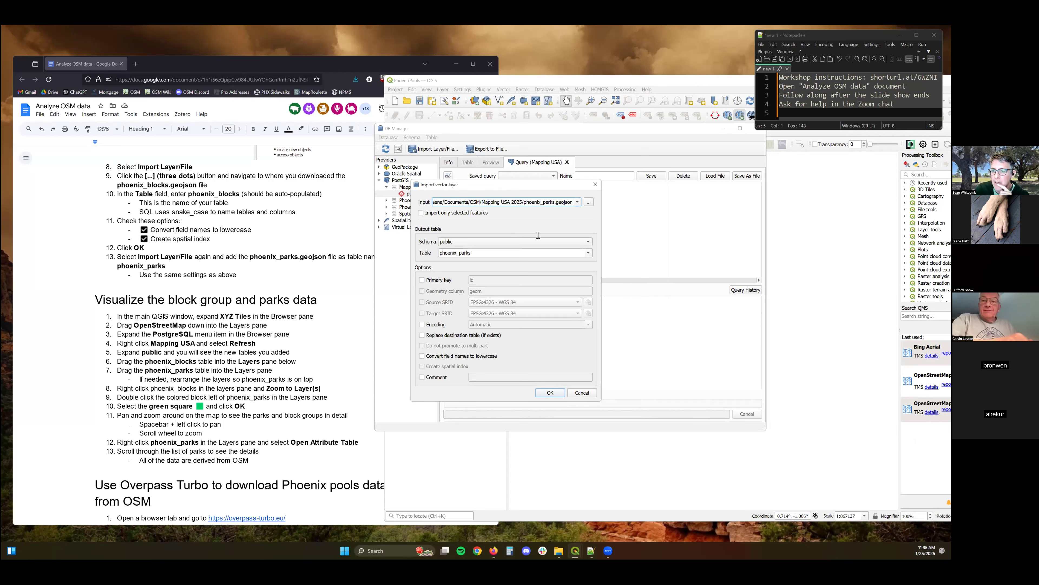
key(Escape)
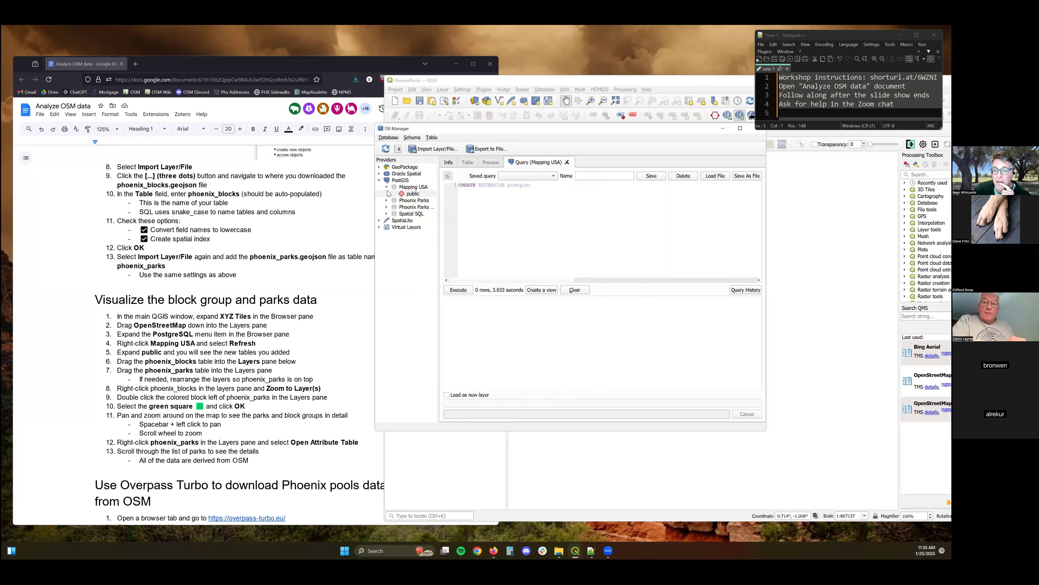
Refresh the Mapping USA connection in DB Manager and close DB Manager.
double_click(404, 188)
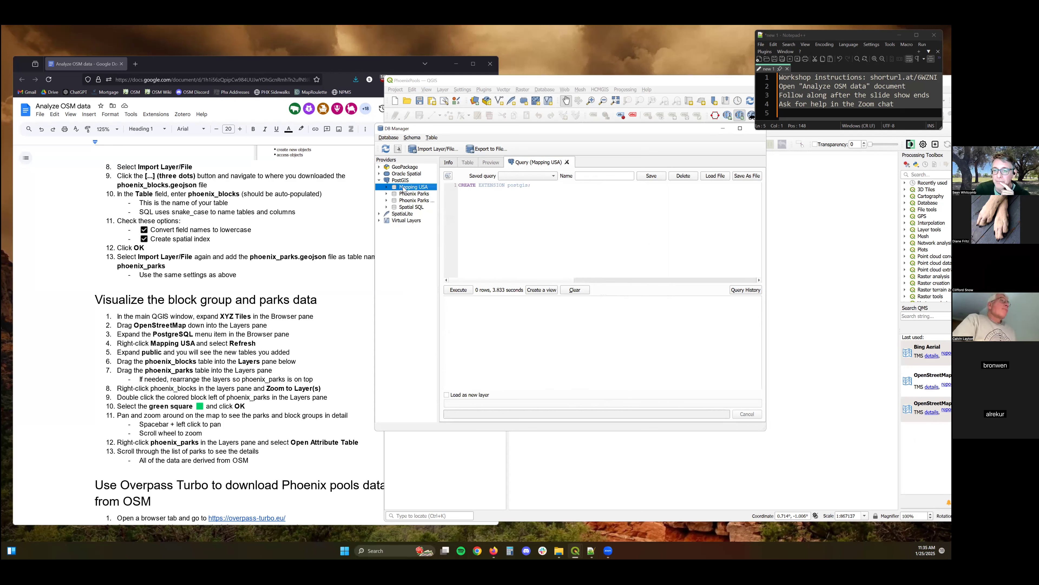
right_click(410, 190)
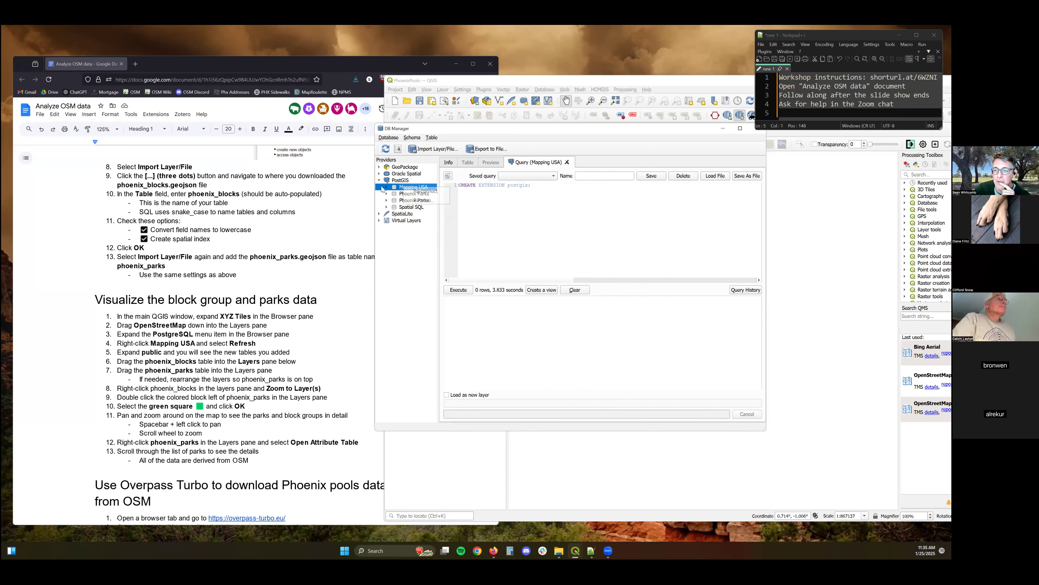
click(425, 191)
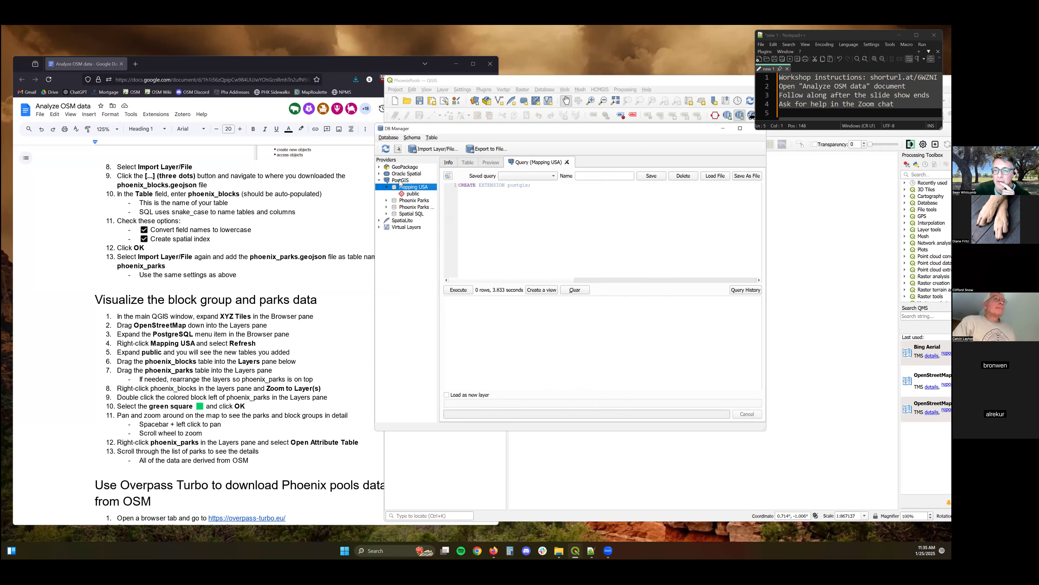
drag(670, 131, 530, 131)
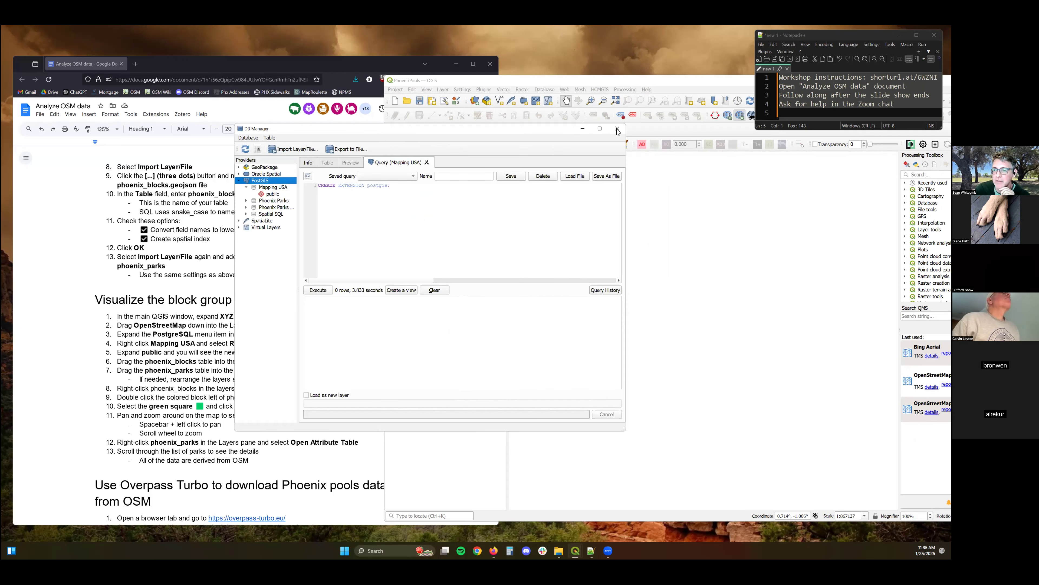
click(617, 129)
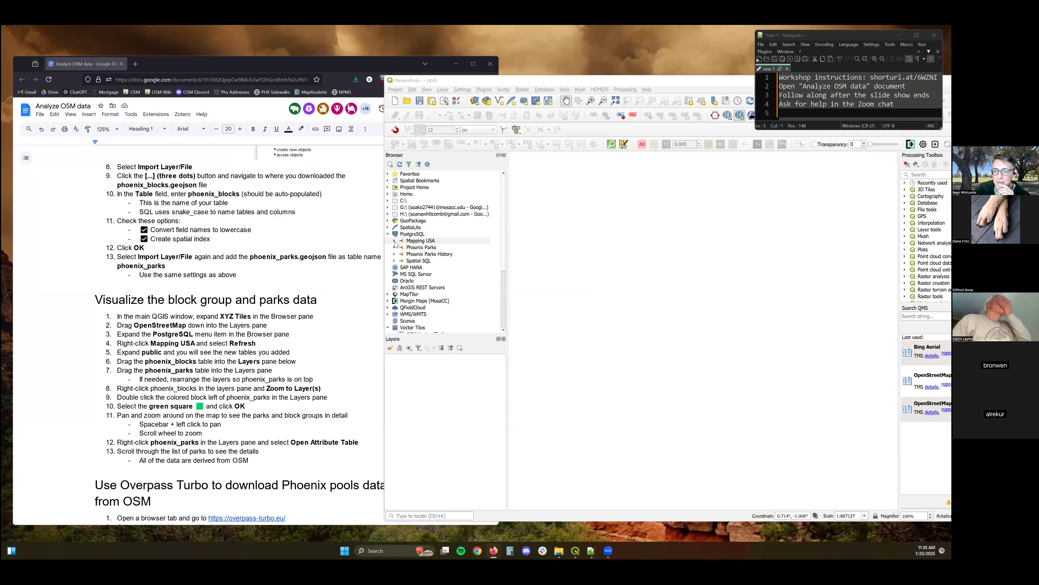
Expand the Mapping USA PostgreSQL connection in the Browser and refresh its public schema.
right_click(416, 233)
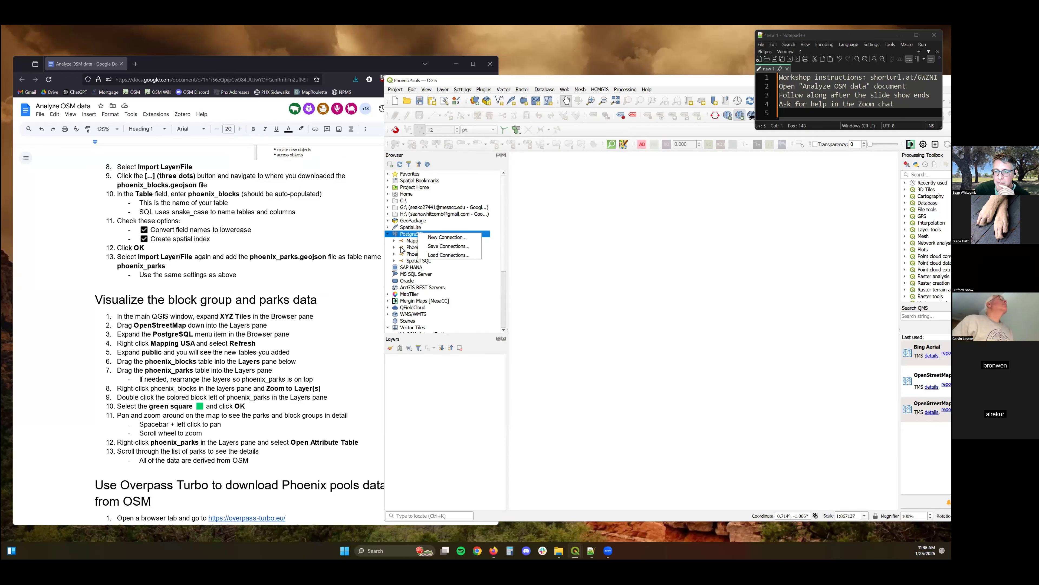
click(394, 240)
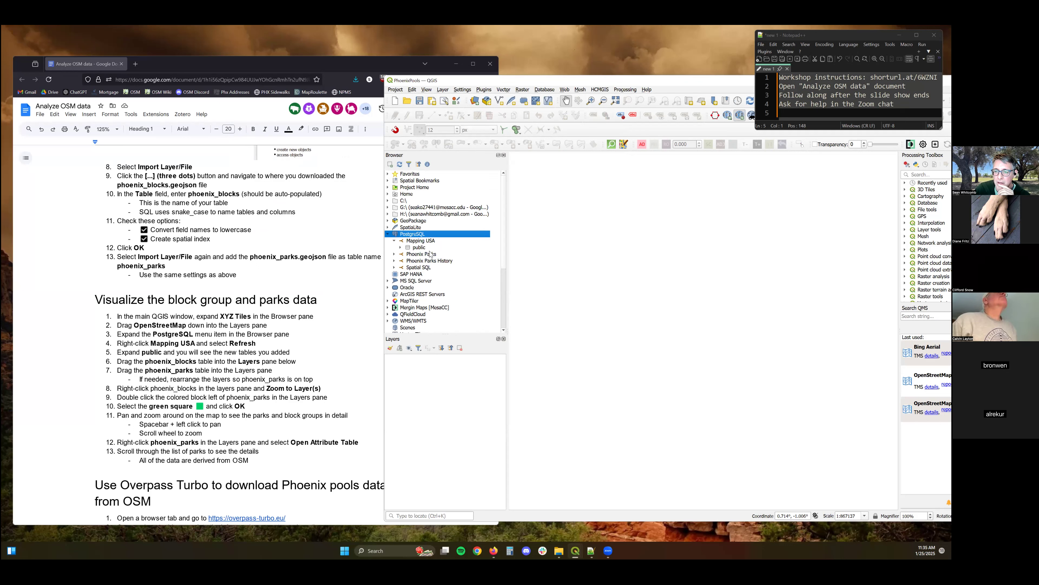
right_click(413, 247)
click(424, 252)
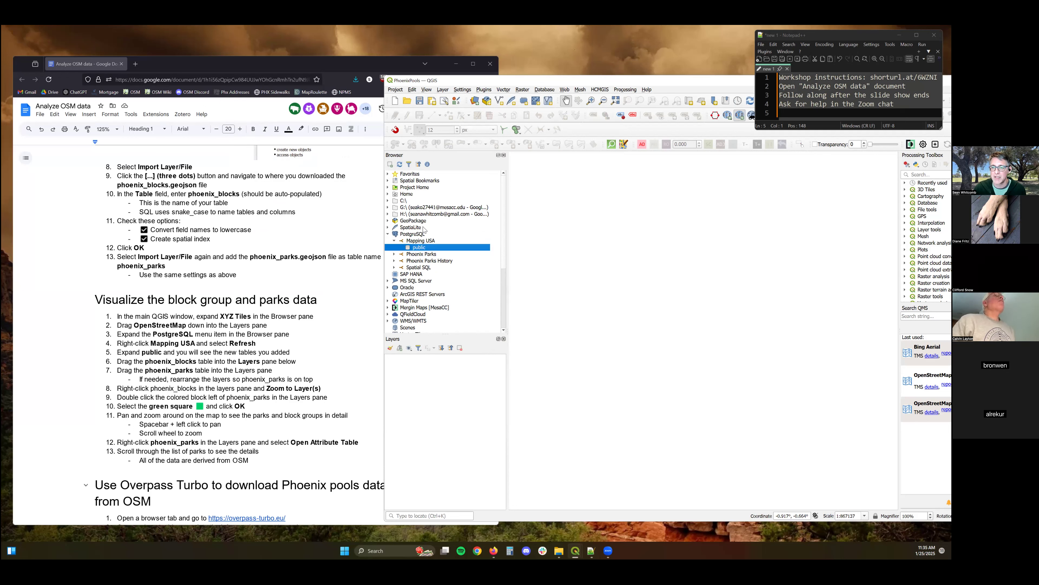
Reopen DB Manager, refresh it, and select the Mapping USA connection under PostGIS.
click(544, 89)
click(563, 98)
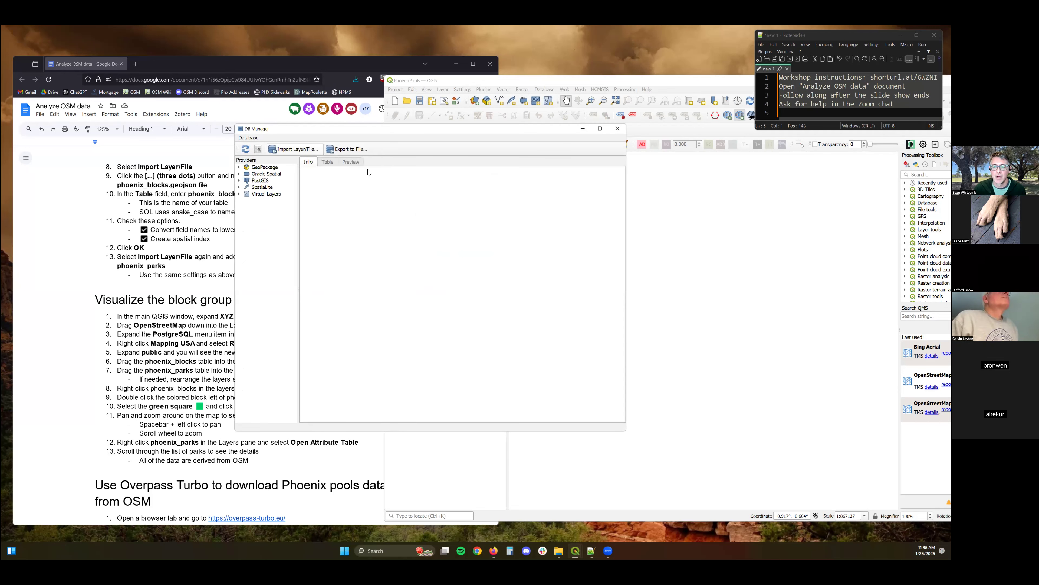
click(292, 149)
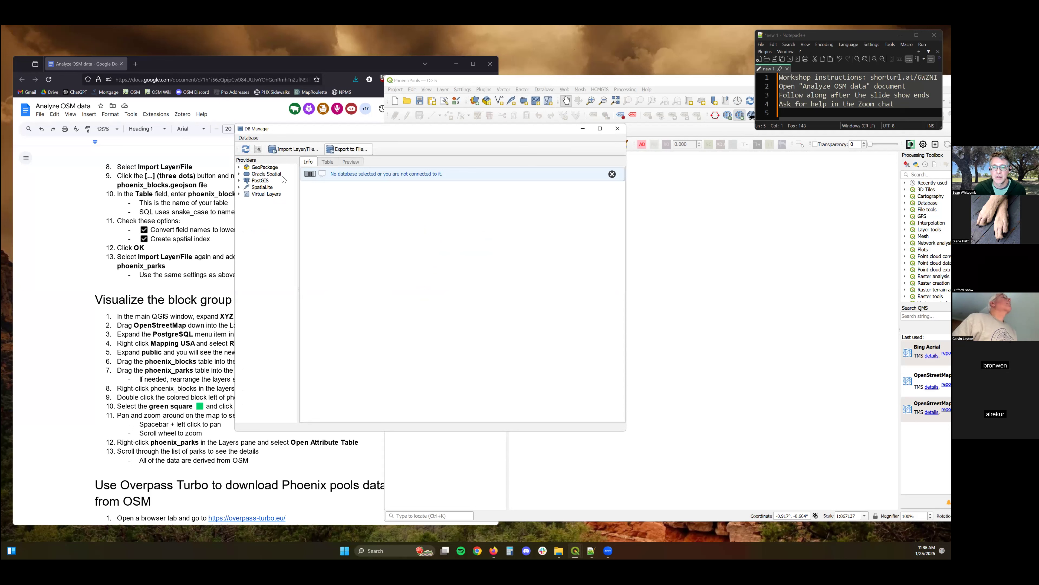
click(239, 181)
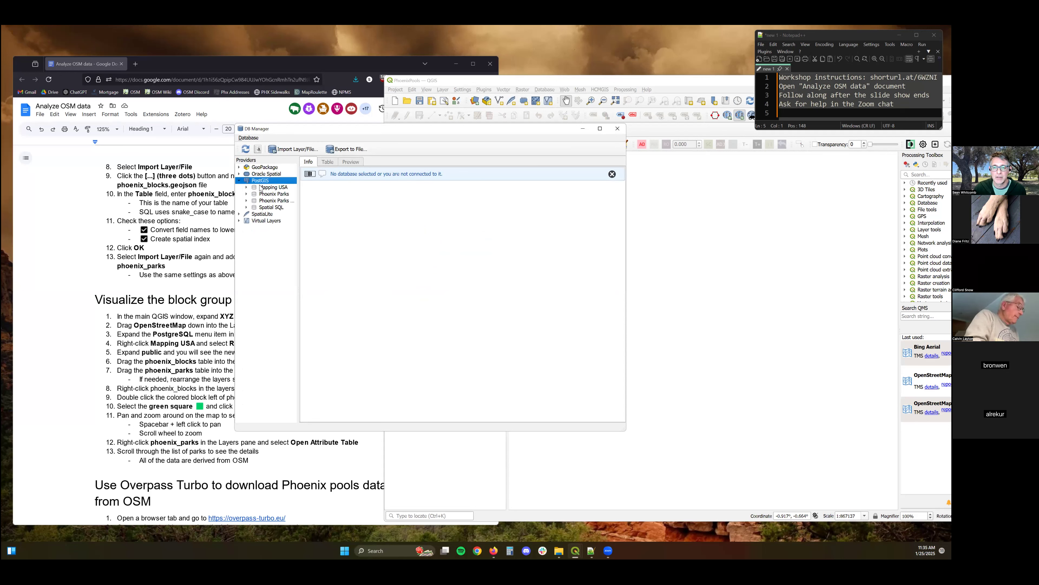
click(247, 188)
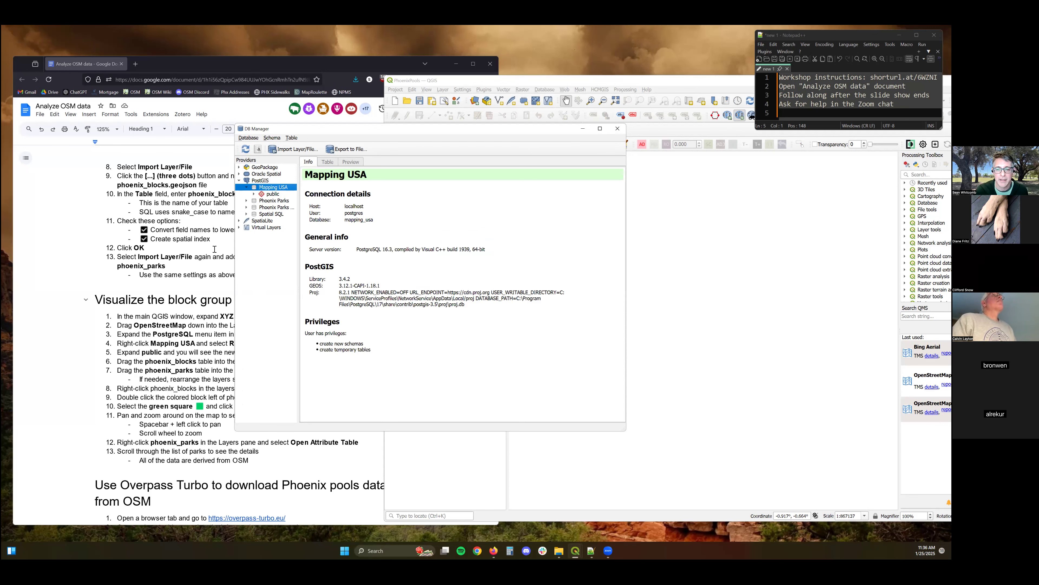
Review the PostGIS setup instructions and open SQL Shell (psql) from the Windows search.
click(235, 246)
scroll(236, 246, up, 10)
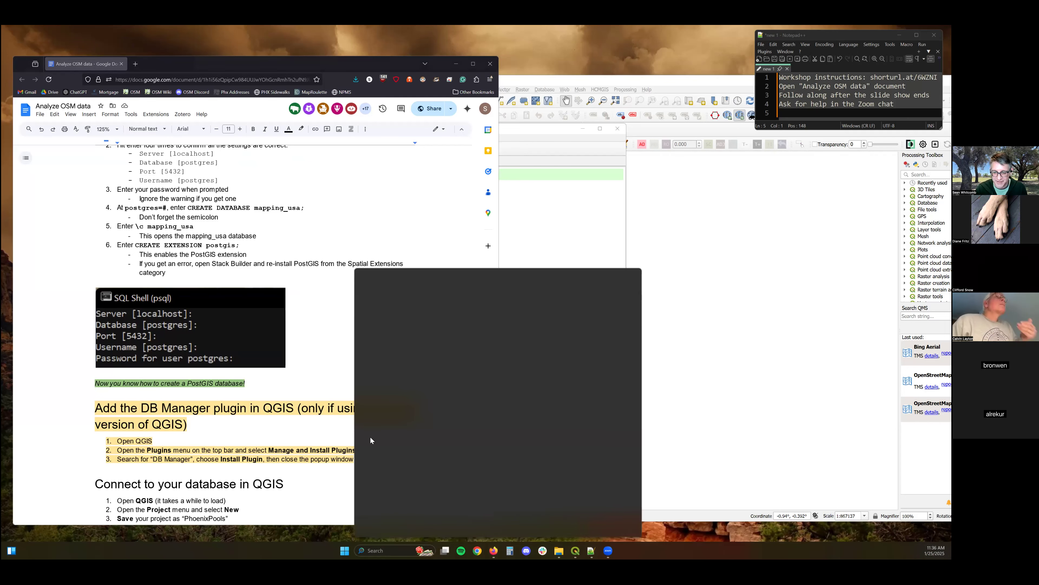
text(psql)
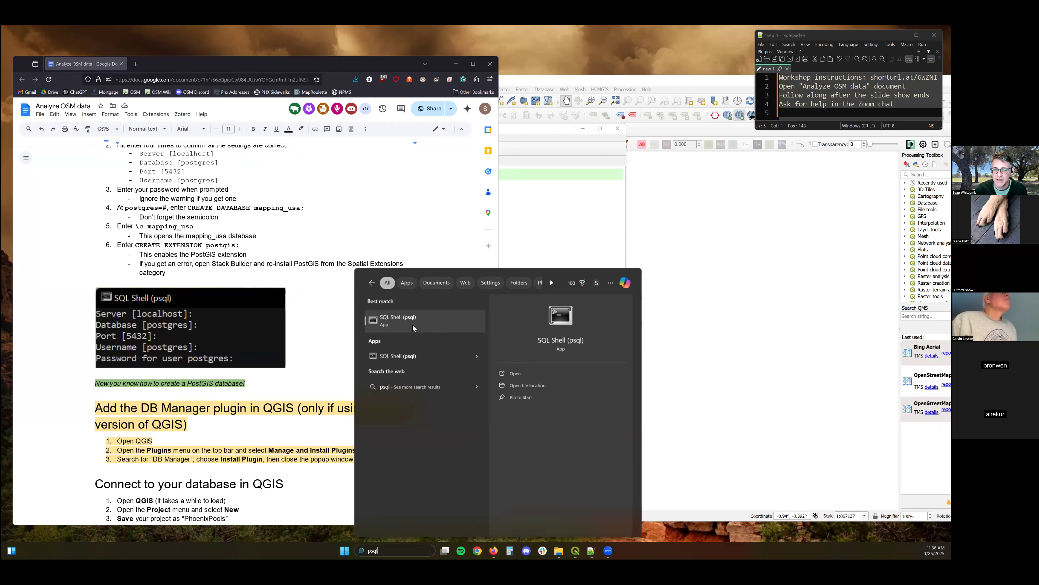
click(412, 324)
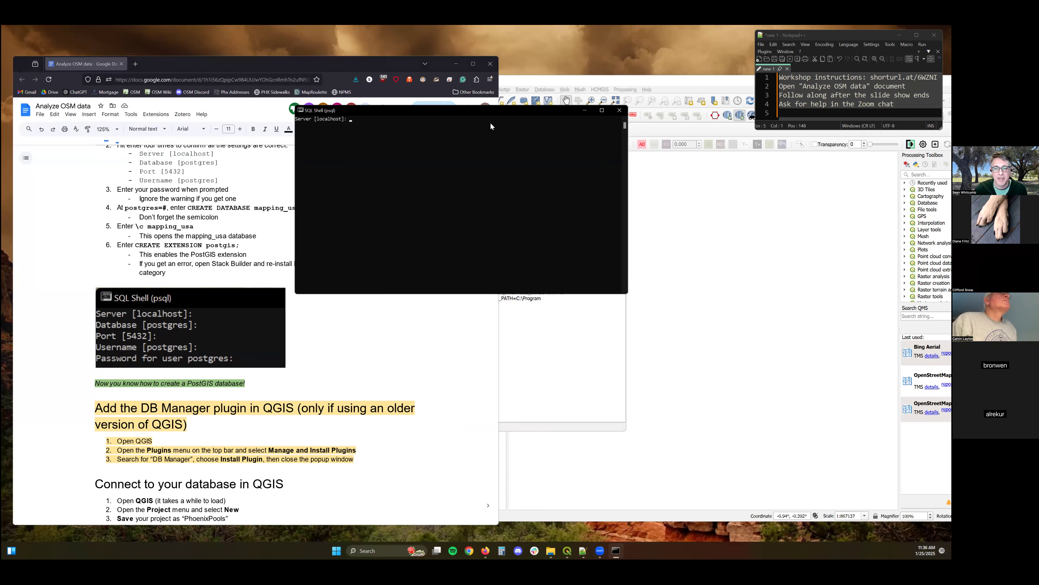
Log in to SQL Shell with the default server settings and the postgres password, then connect to the mapping_usa database.
scroll(192, 272, up, 2)
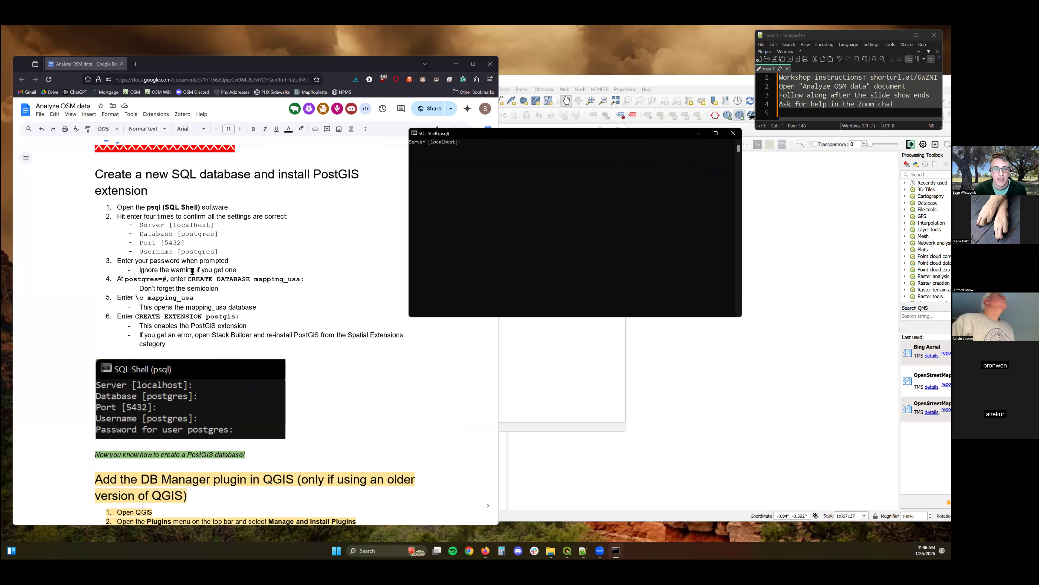
scroll(299, 191, up, 2)
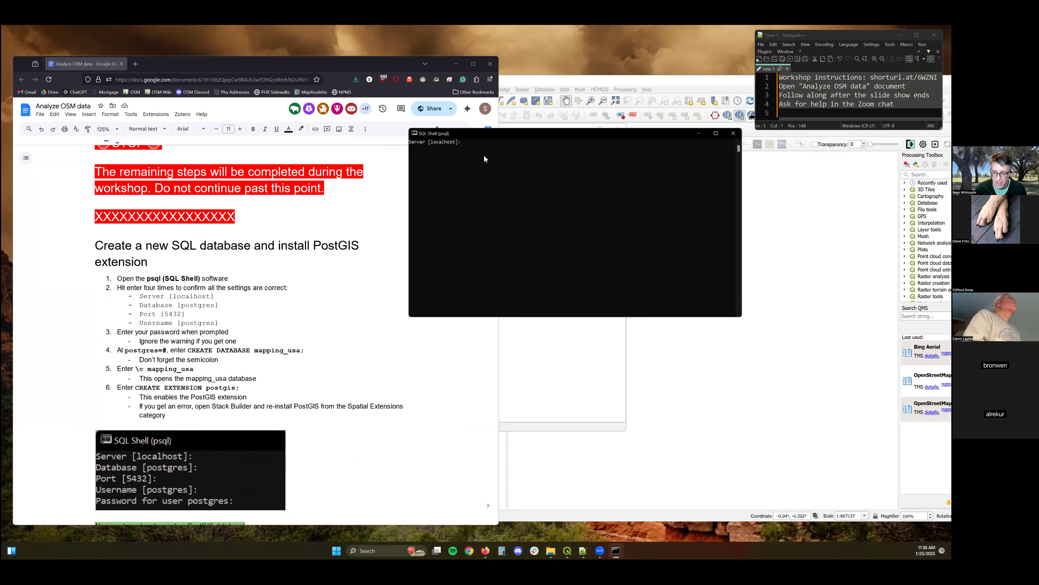
key(Return)
key(Return)
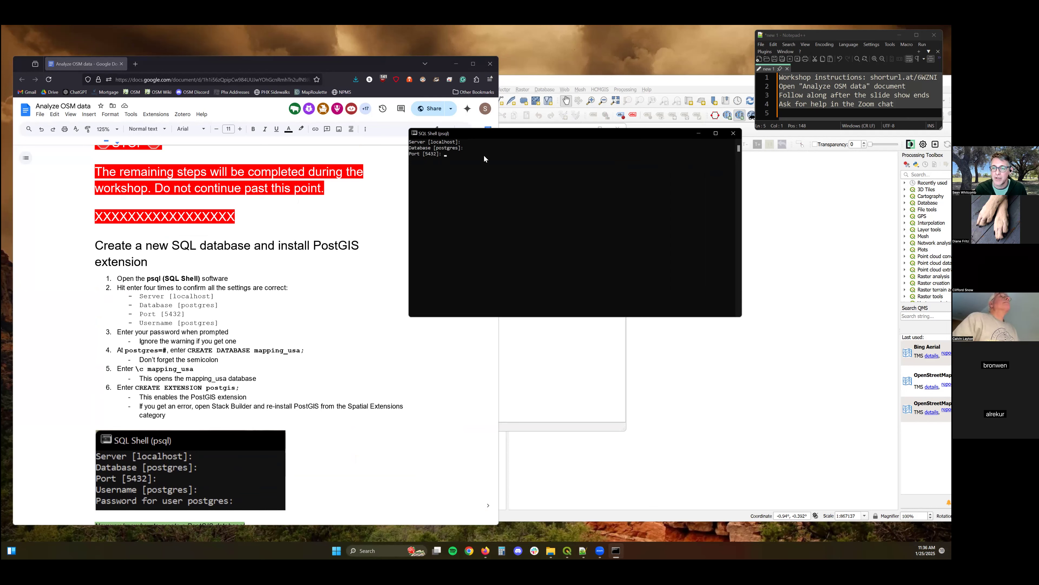
key(Return)
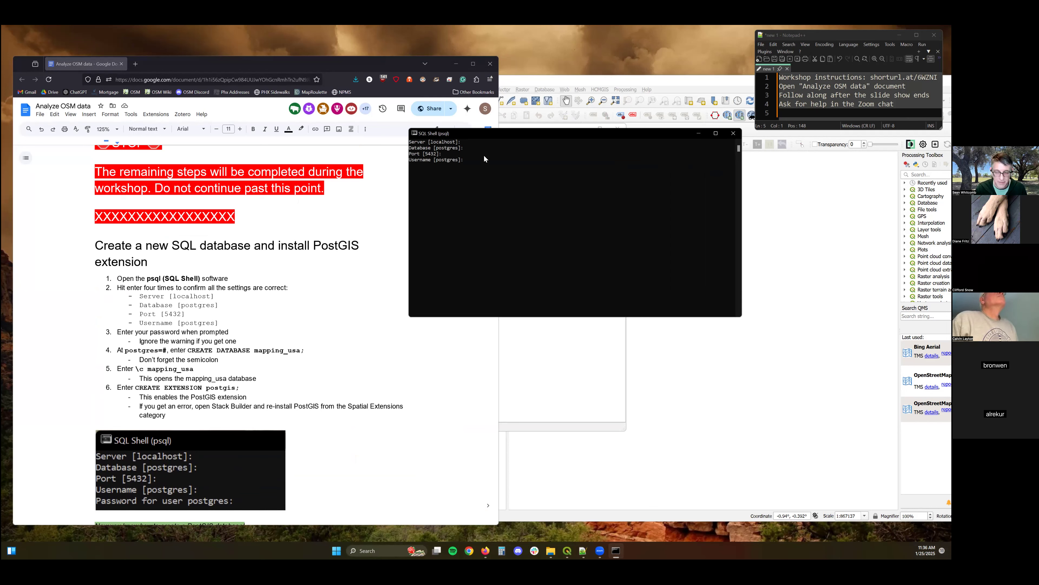
key(Return)
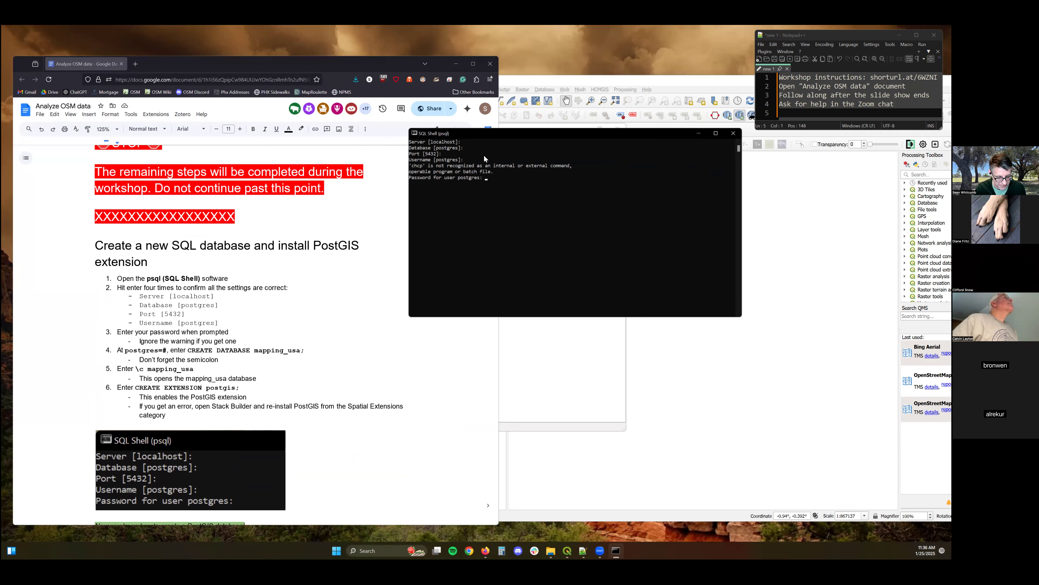
key(Return)
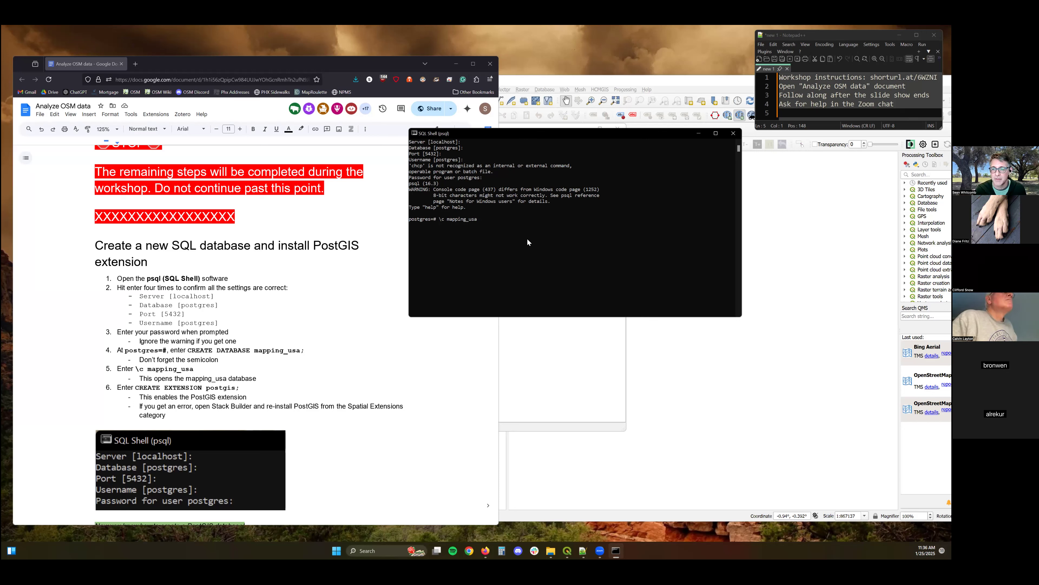
key(Return)
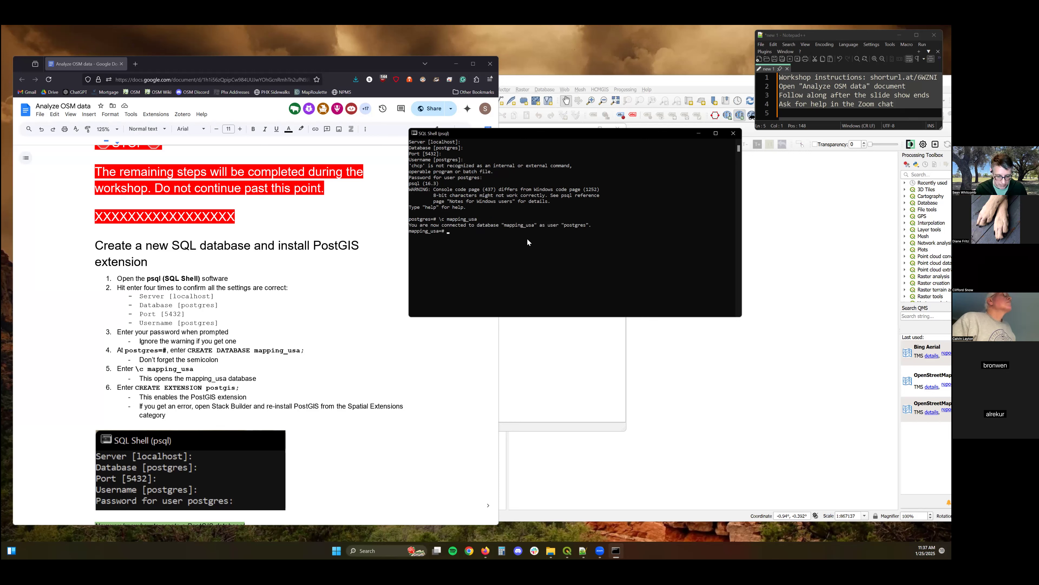
Run the command create extension postgis; in the mapping_usa database.
text(create extension)
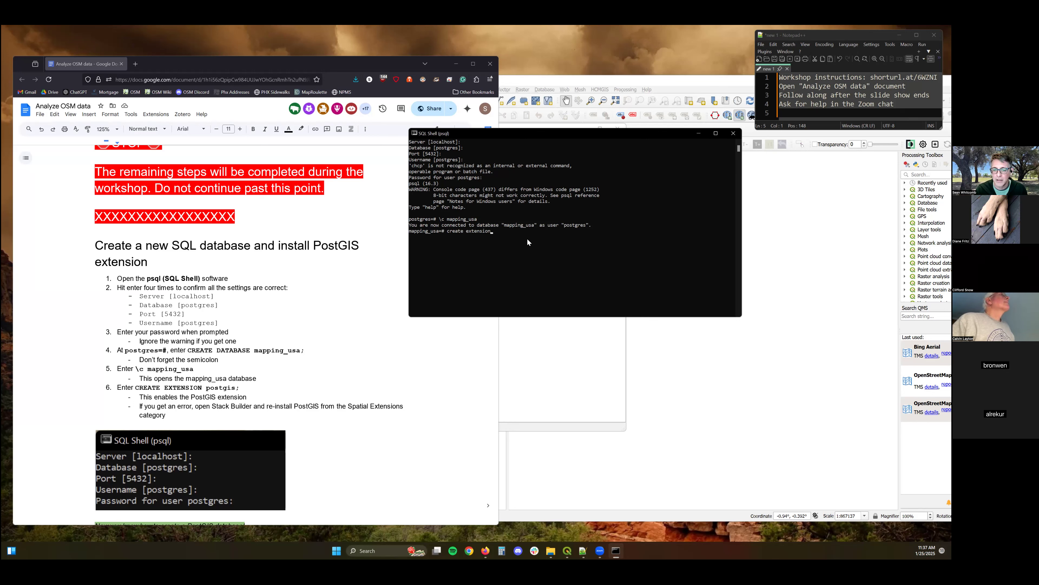
text( postgis)
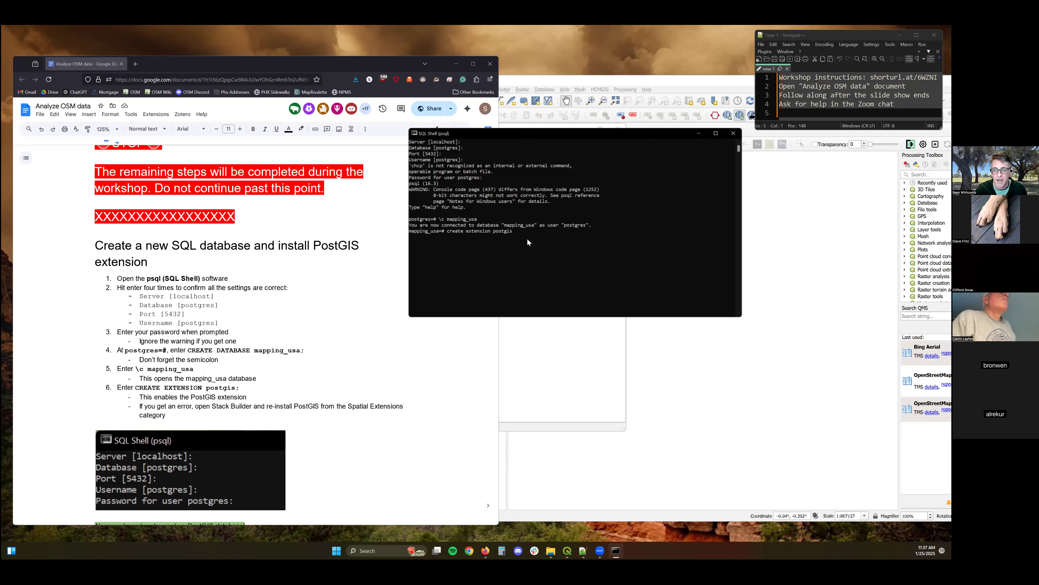
text(;)
key(Return)
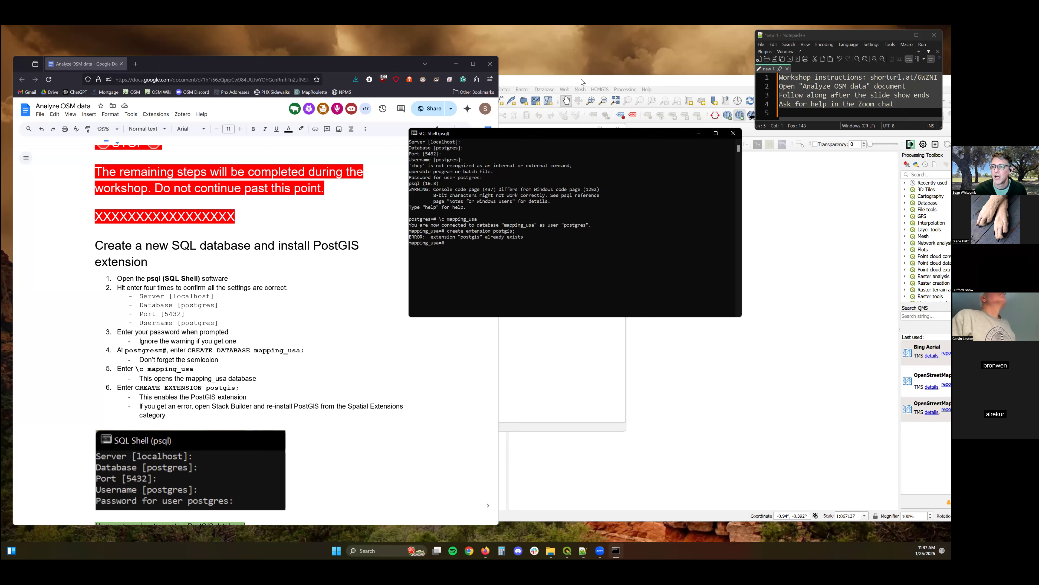
Switch to DB Manager, open the vector layer import dialog, and choose phoenix_parks.geojson as the input file.
click(574, 115)
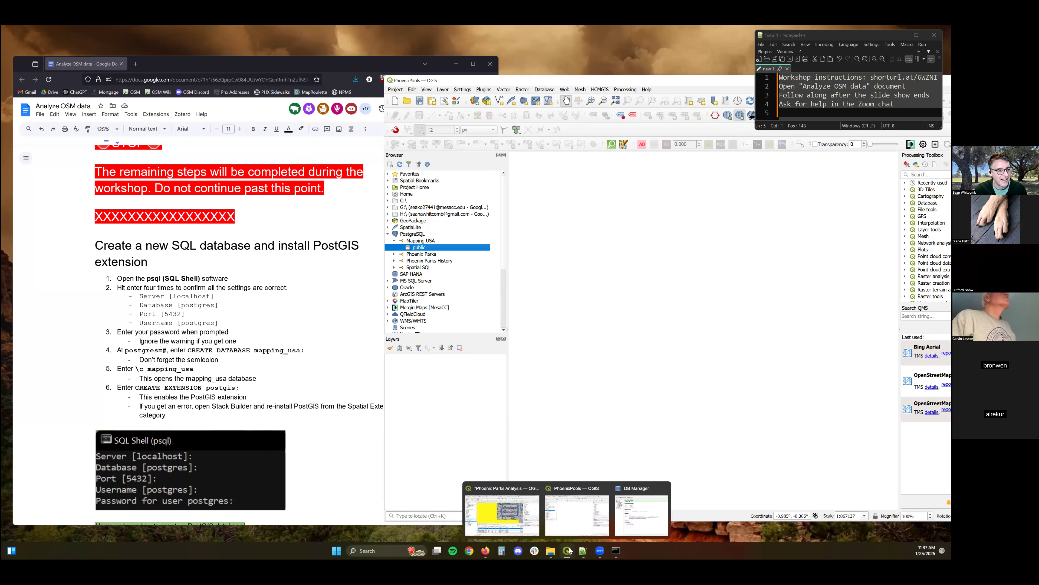
mouse_move(569, 549)
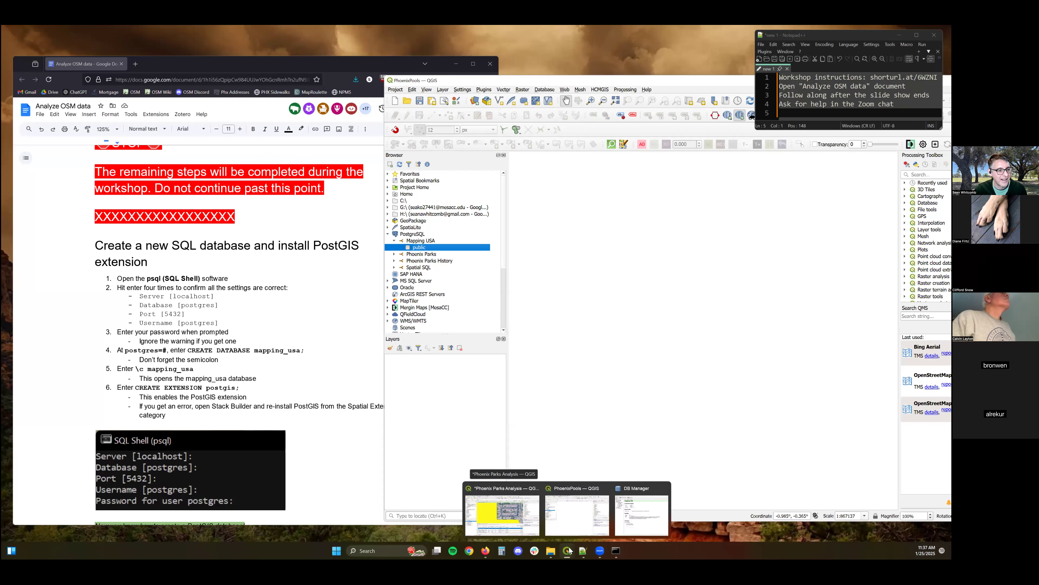
click(634, 511)
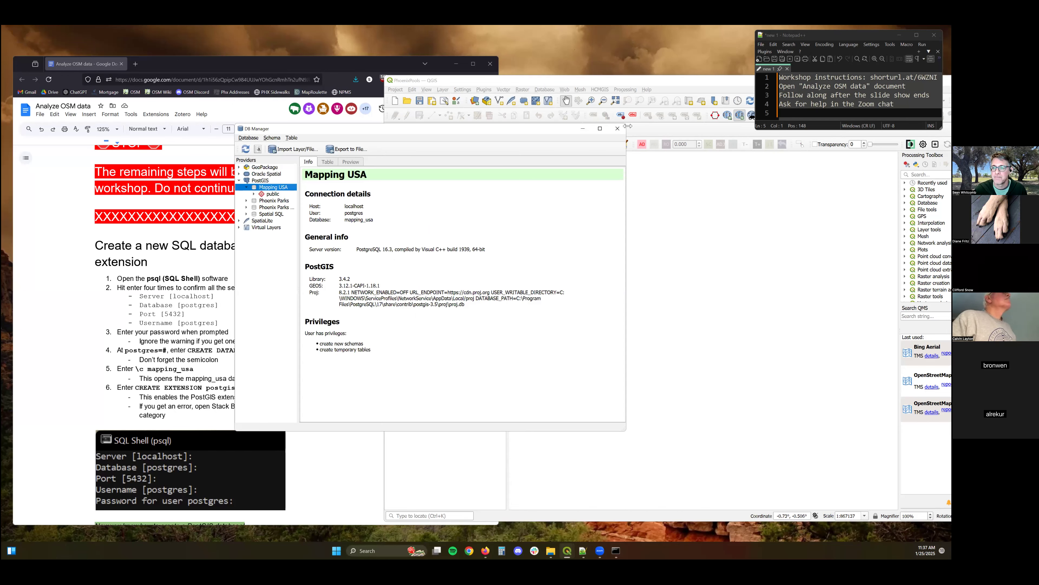
click(297, 149)
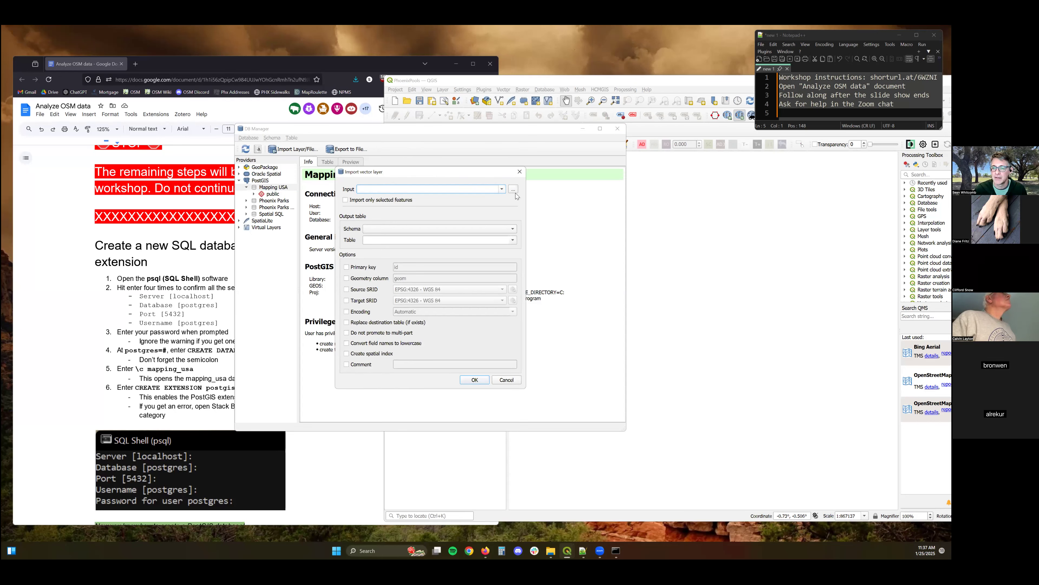
click(514, 189)
click(476, 247)
double_click(475, 248)
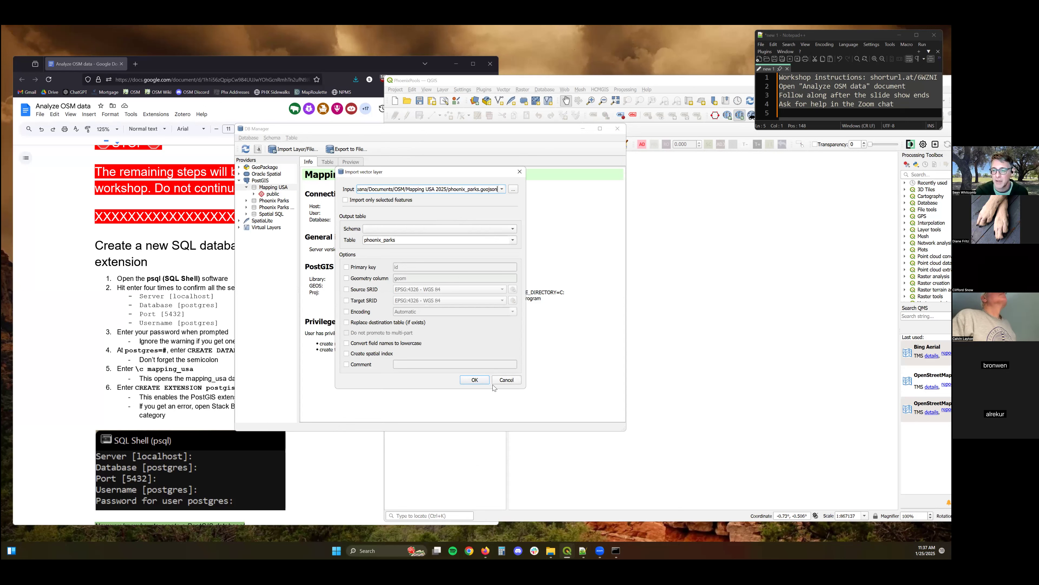
Import phoenix_blocks.geojson as table phoenix_blocks with field names converted to lowercase and a spatial index created.
click(512, 190)
double_click(458, 237)
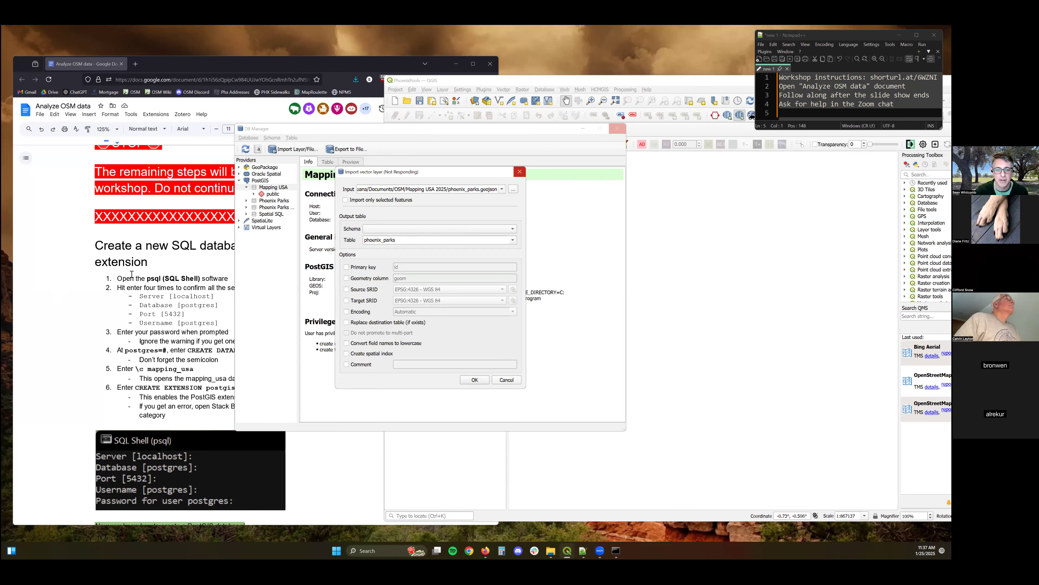
click(132, 274)
scroll(131, 287, down, 5)
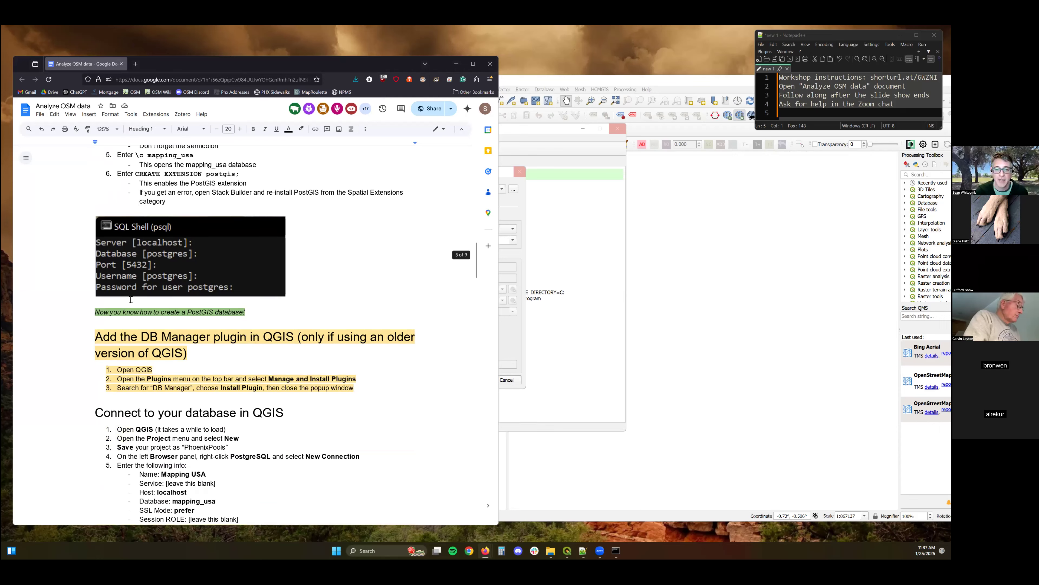
scroll(131, 299, down, 7)
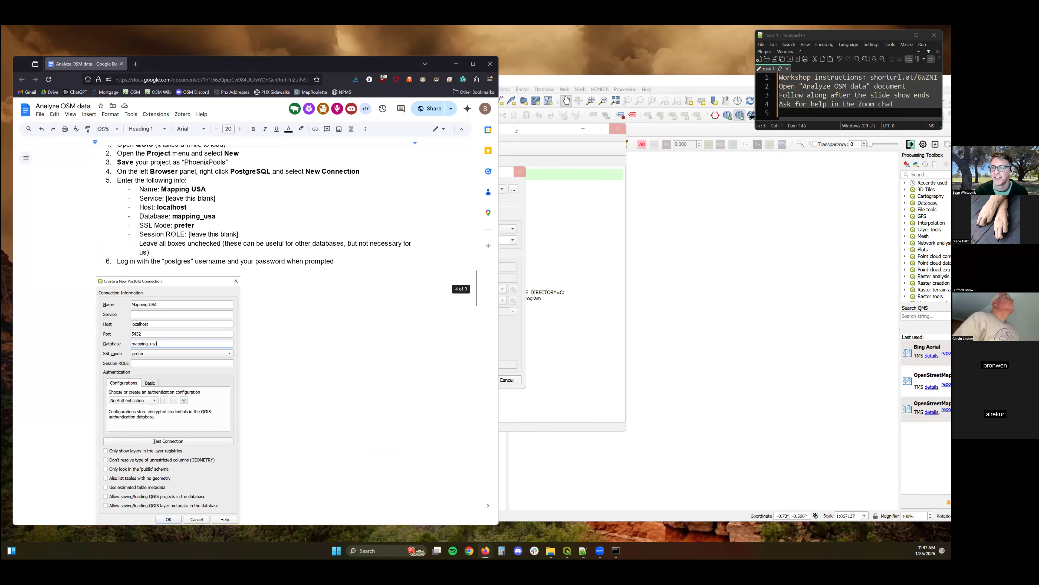
mouse_move(617, 539)
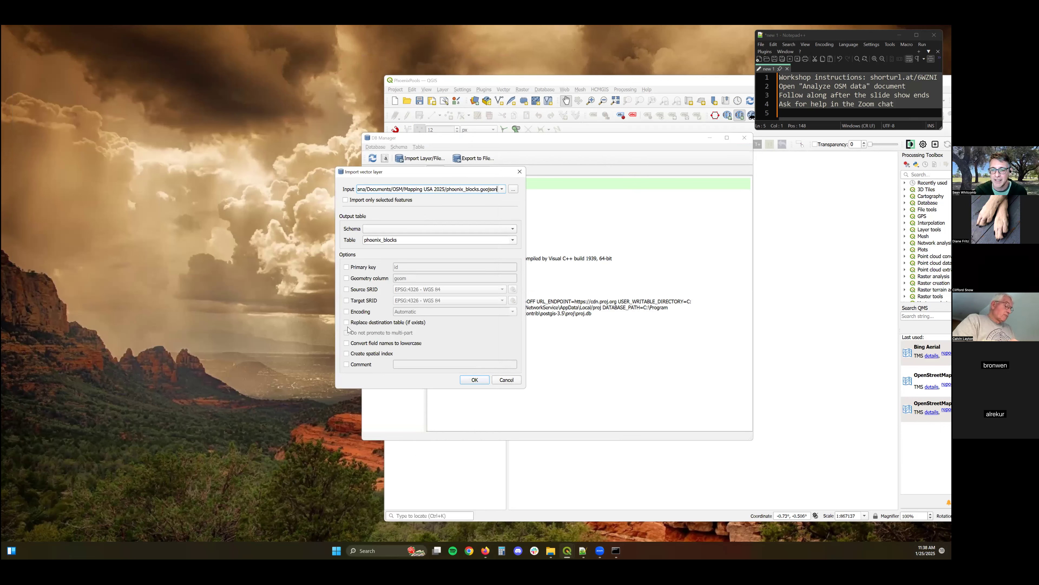
click(347, 345)
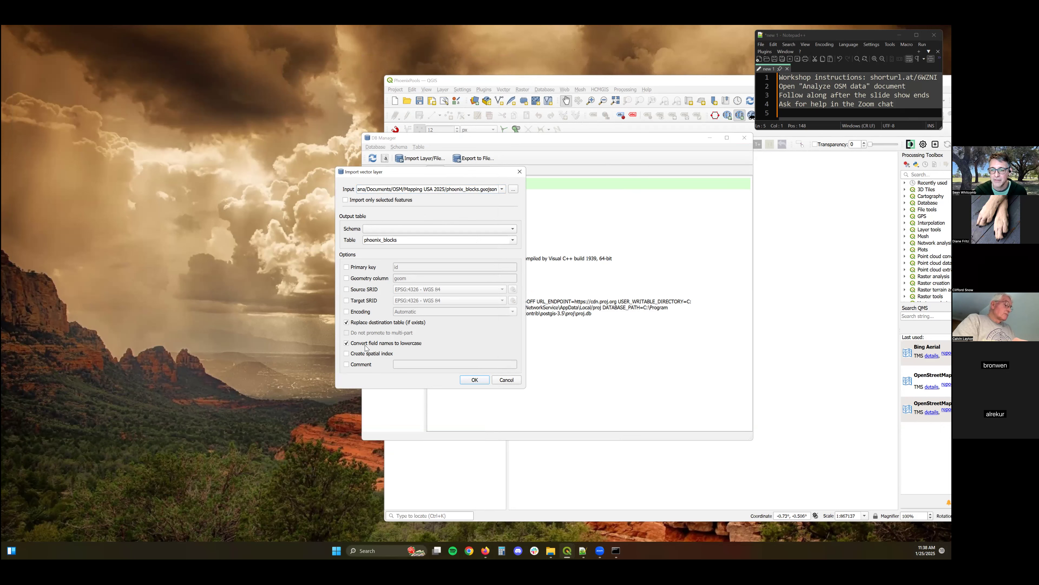
click(347, 354)
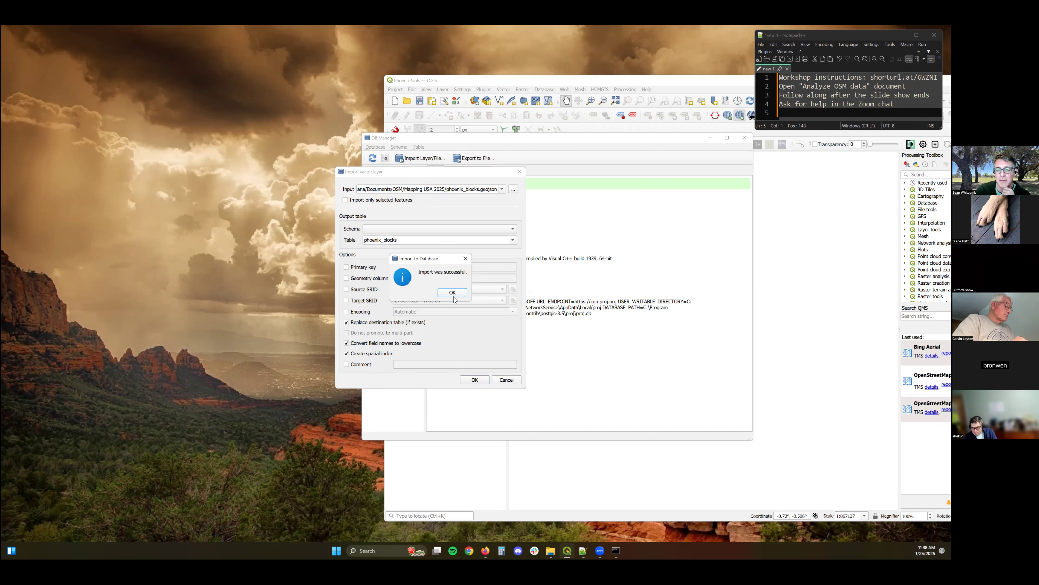
click(456, 294)
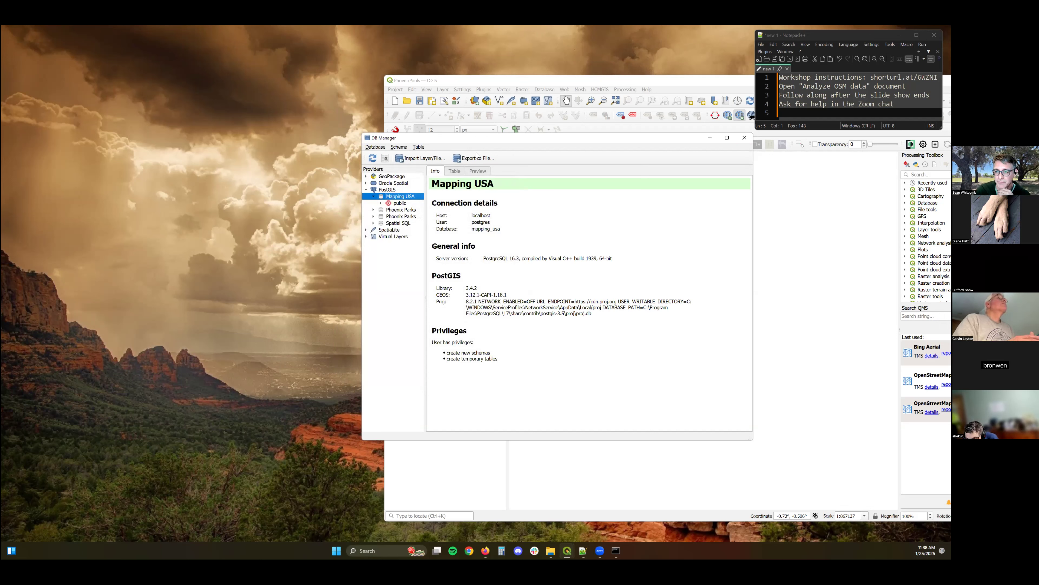
Open a SQL window on the Mapping USA public schema and enter the query create extension postgis;.
click(384, 158)
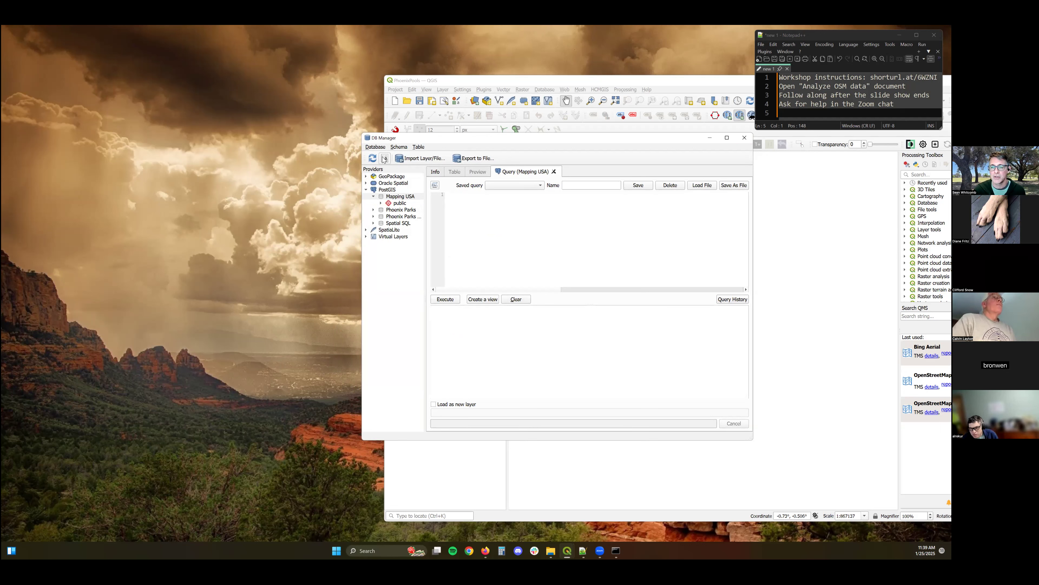
click(378, 148)
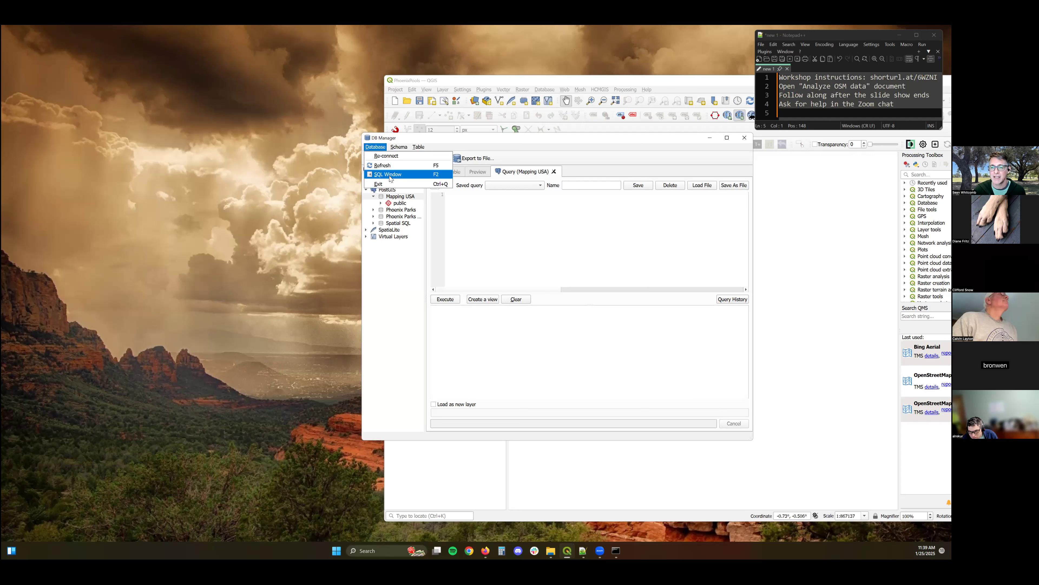
click(356, 199)
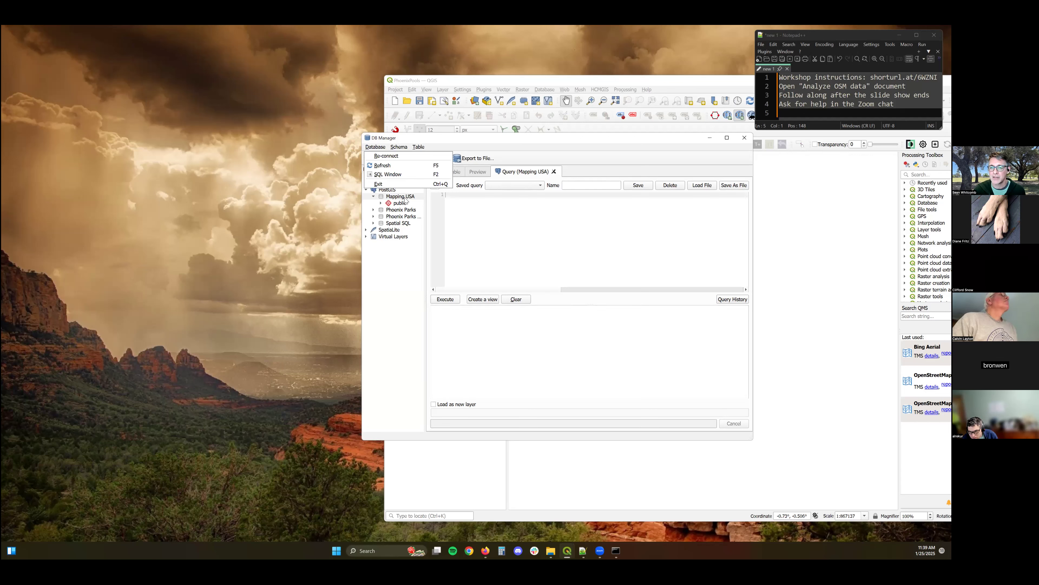
click(386, 198)
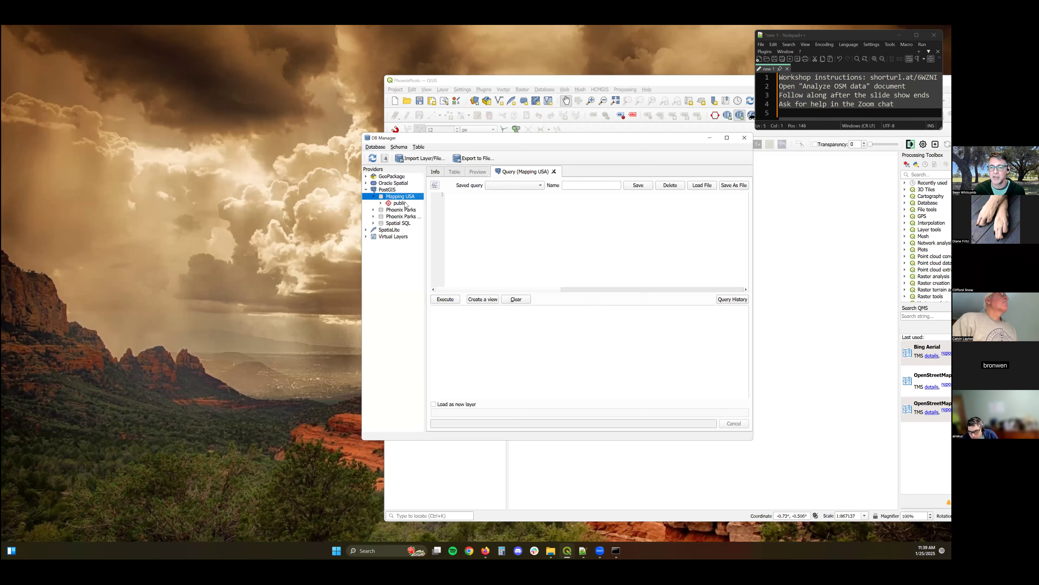
click(400, 204)
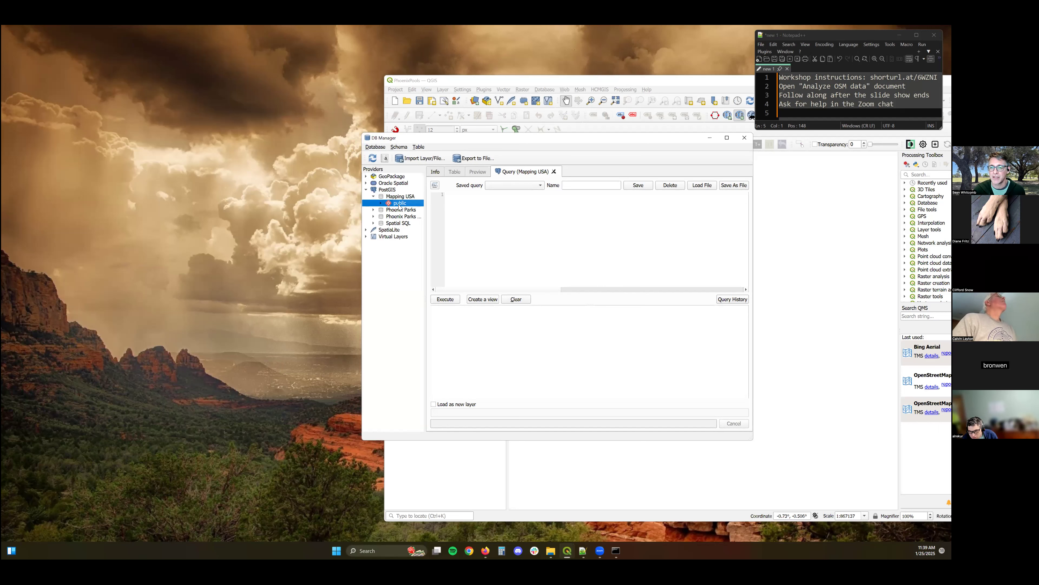
click(453, 197)
text(cre)
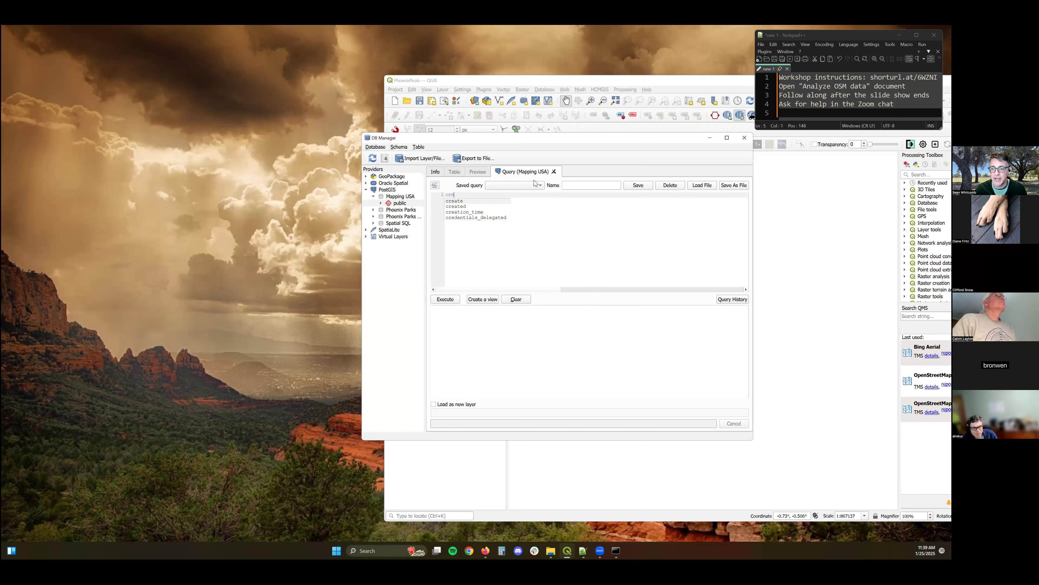
text(ate ext)
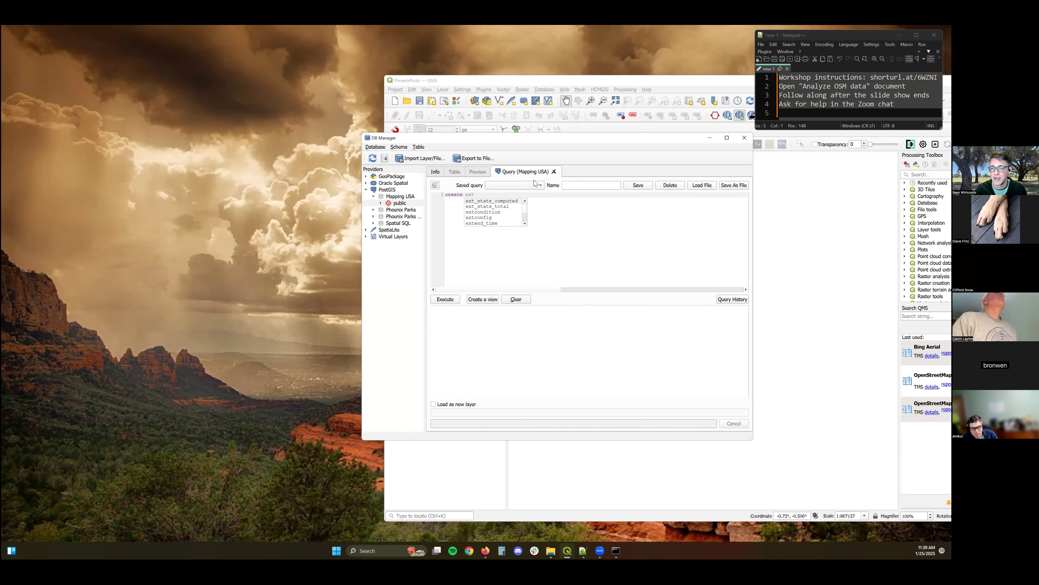
text(enstion postgis;)
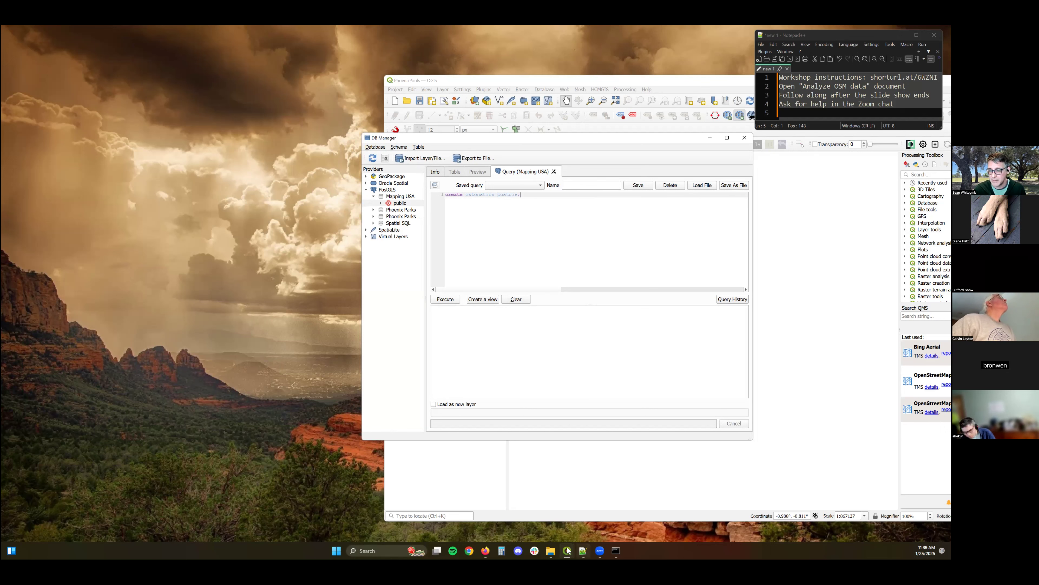
Review the data import instructions in the workshop document and return to DB Manager.
mouse_move(567, 550)
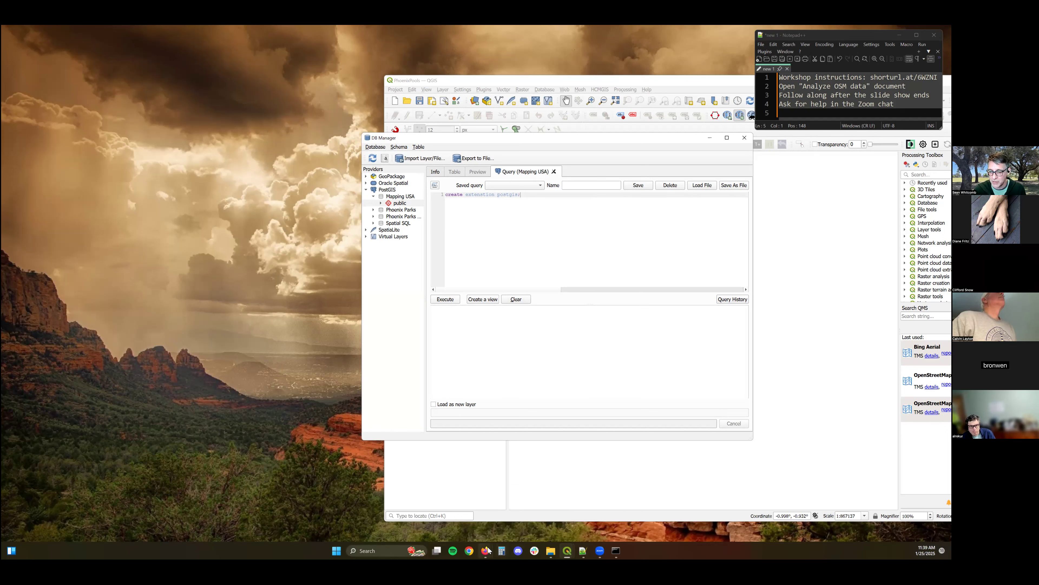
mouse_move(487, 549)
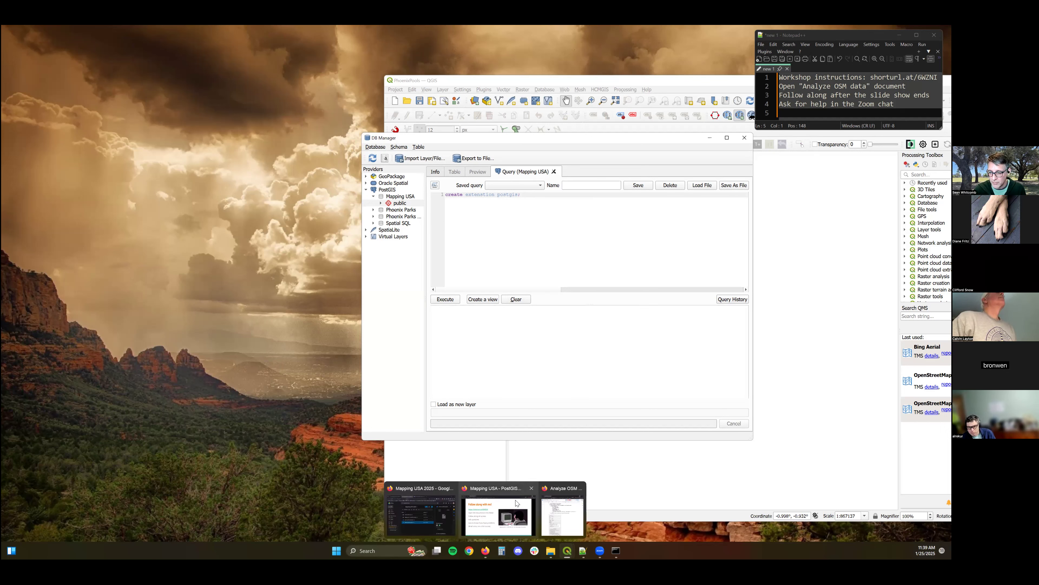
click(556, 512)
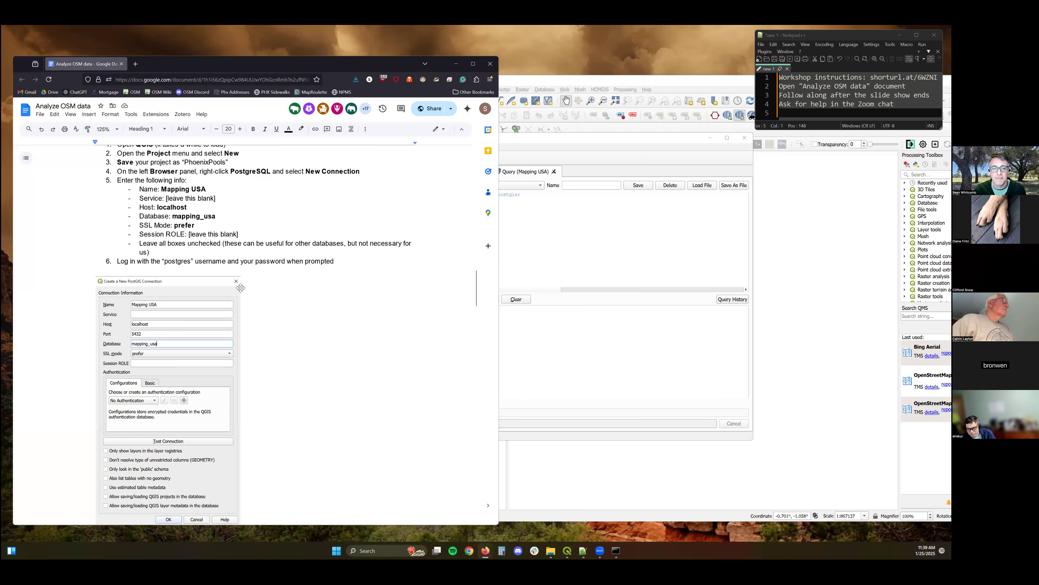
scroll(241, 288, down, 3)
scroll(242, 289, down, 3)
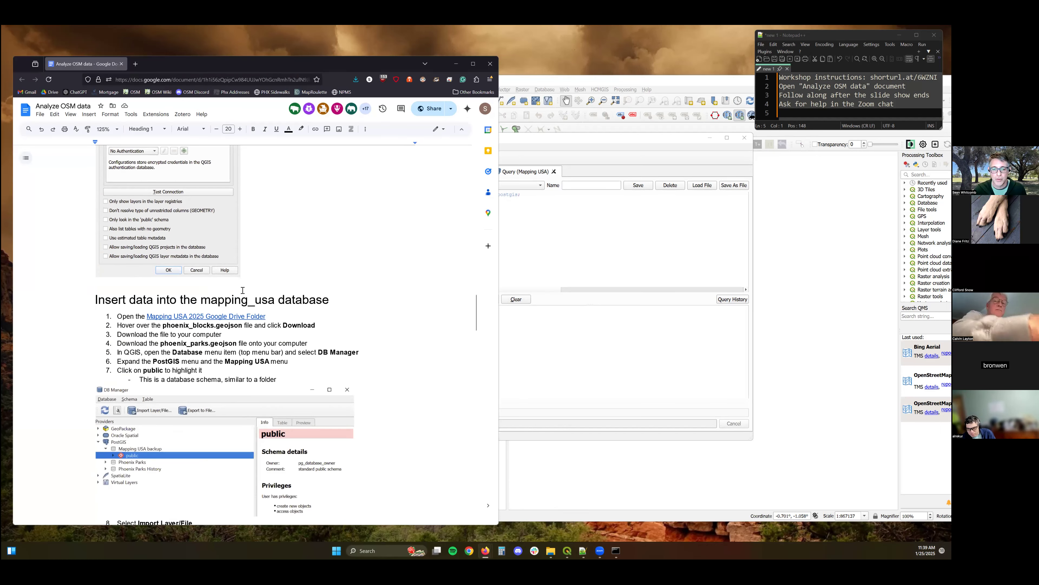
scroll(243, 290, down, 3)
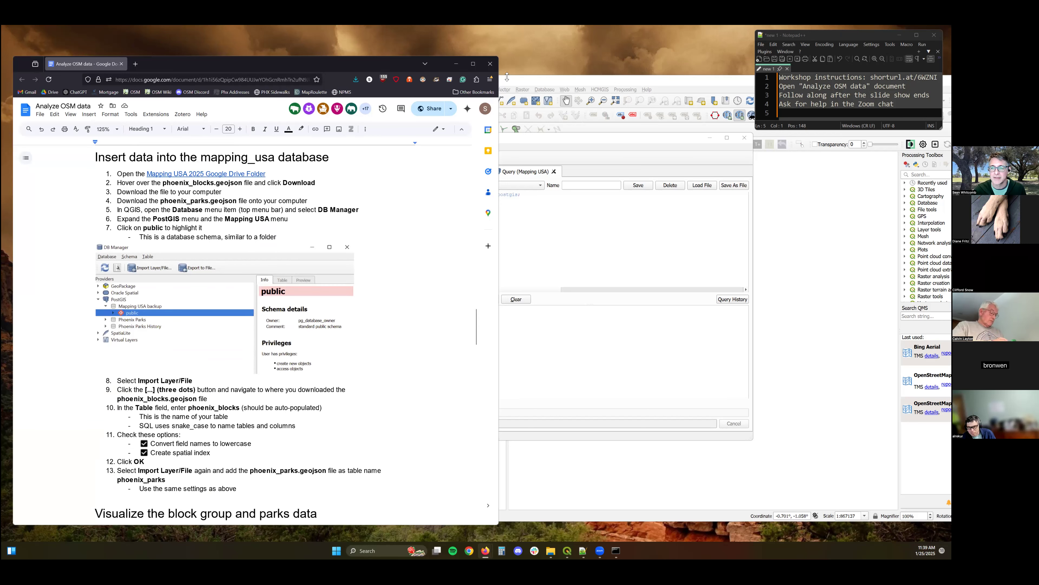
click(544, 146)
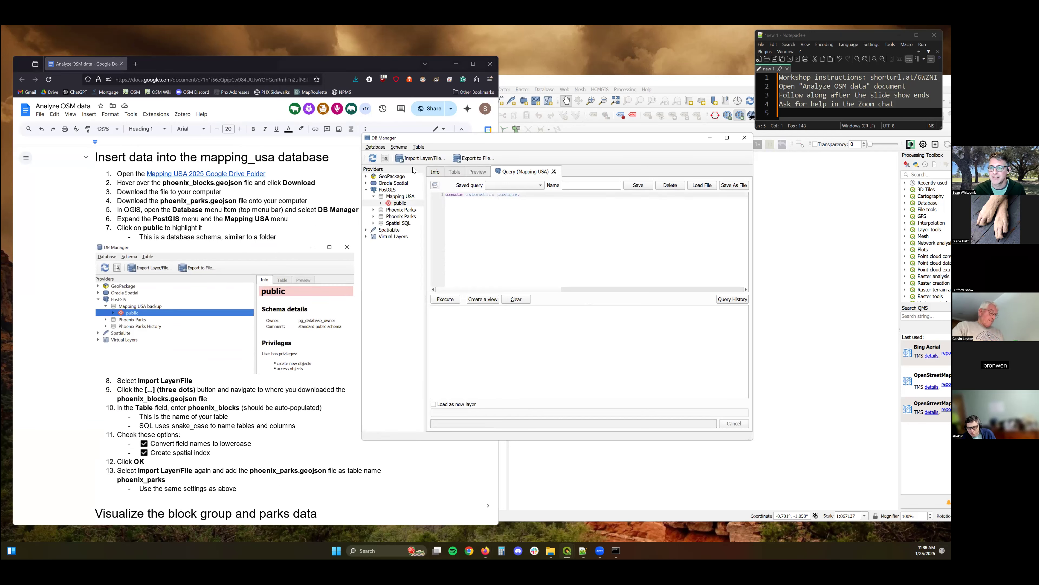
Import phoenix_parks.geojson into the public schema as table phoenix_parks with field names converted to lowercase and a spatial index created.
click(417, 159)
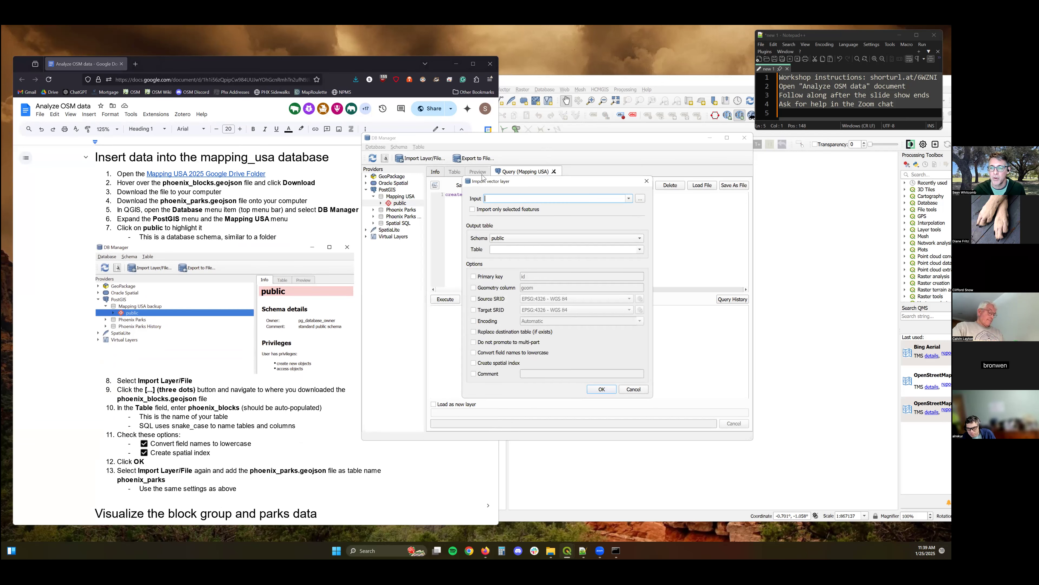
click(641, 199)
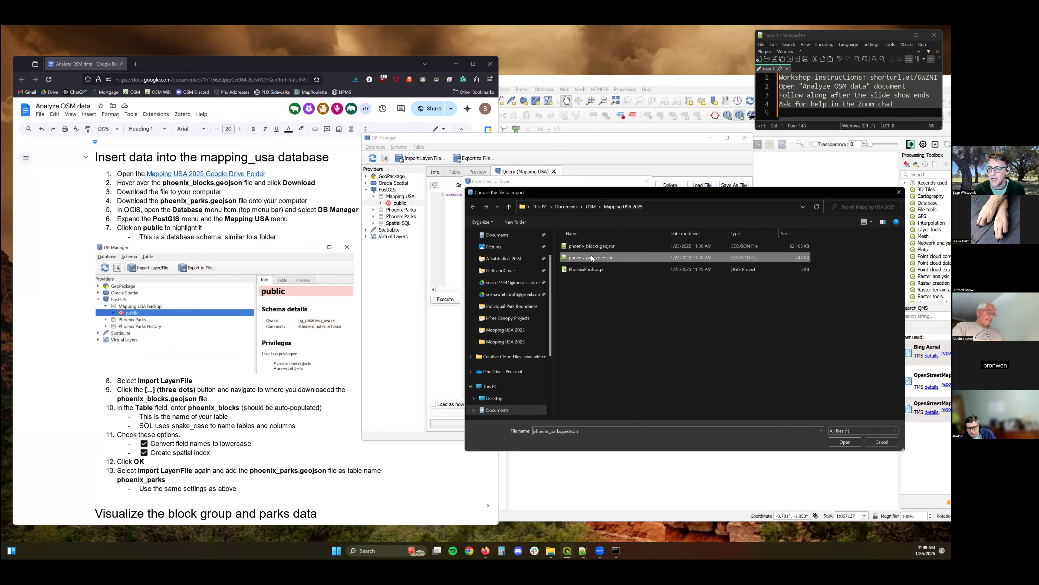
double_click(591, 256)
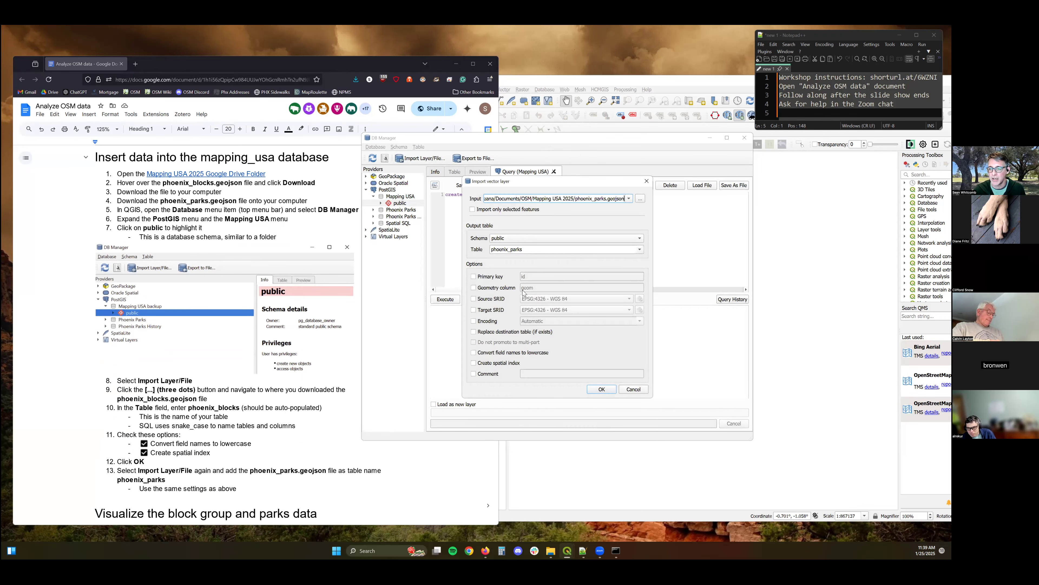
click(474, 352)
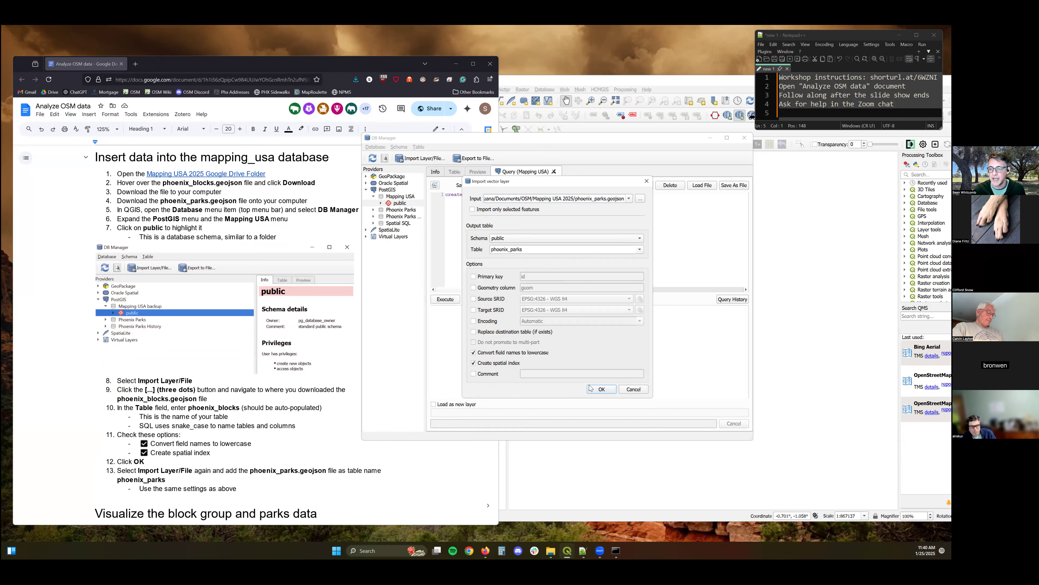
click(595, 391)
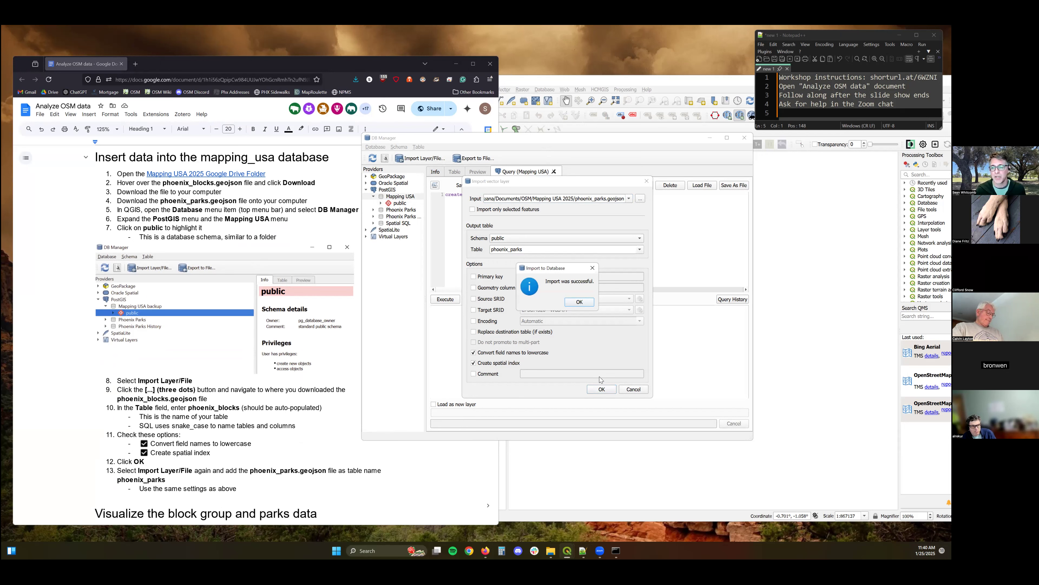
click(584, 303)
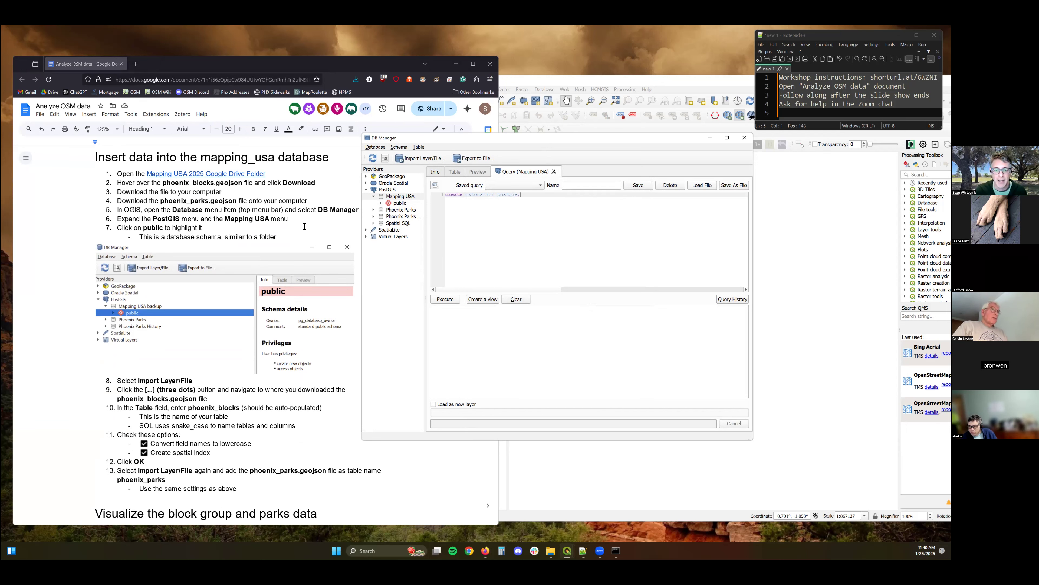
Add the OpenStreetMap layer from XYZ Tiles in the browser to the Layers panel.
scroll(293, 249, down, 1)
scroll(293, 249, down, 2)
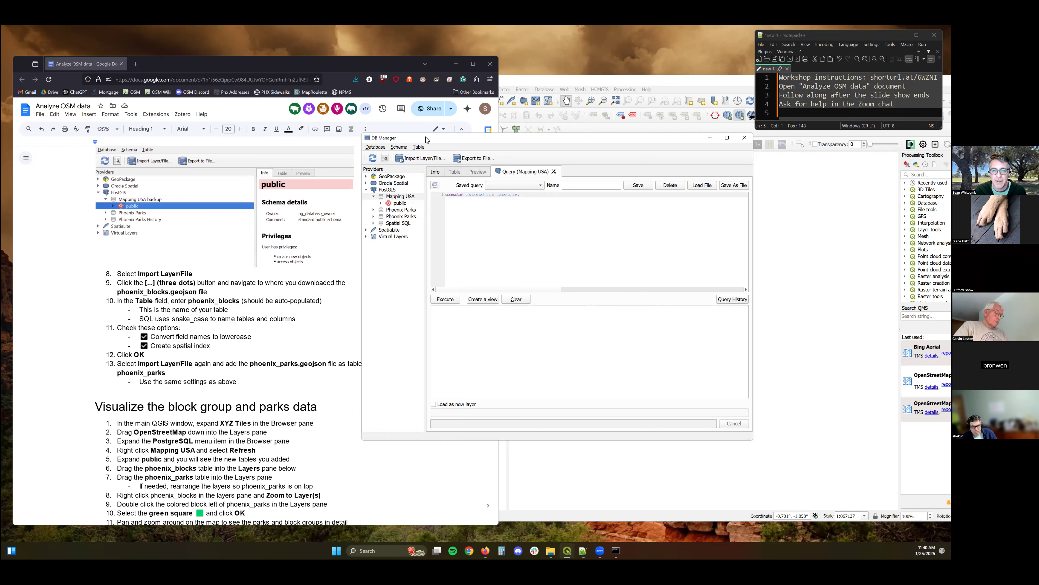
drag(426, 140, 479, 138)
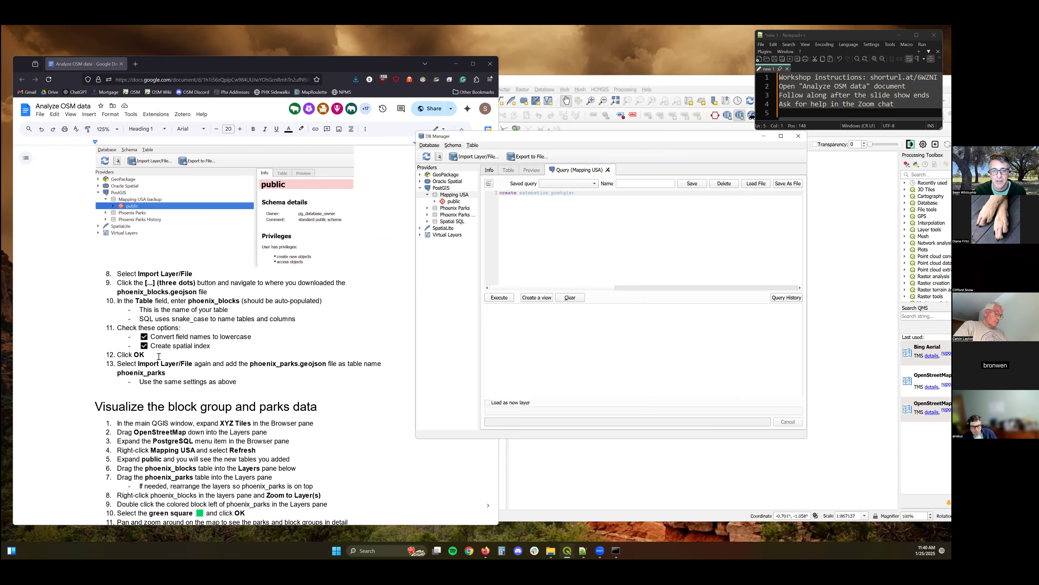
scroll(389, 246, down, 6)
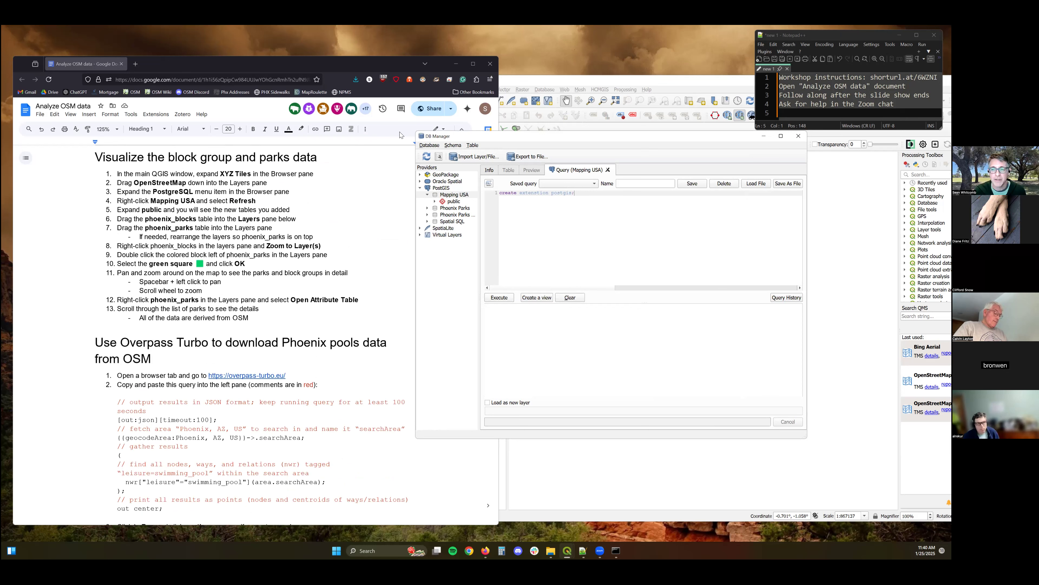
click(534, 83)
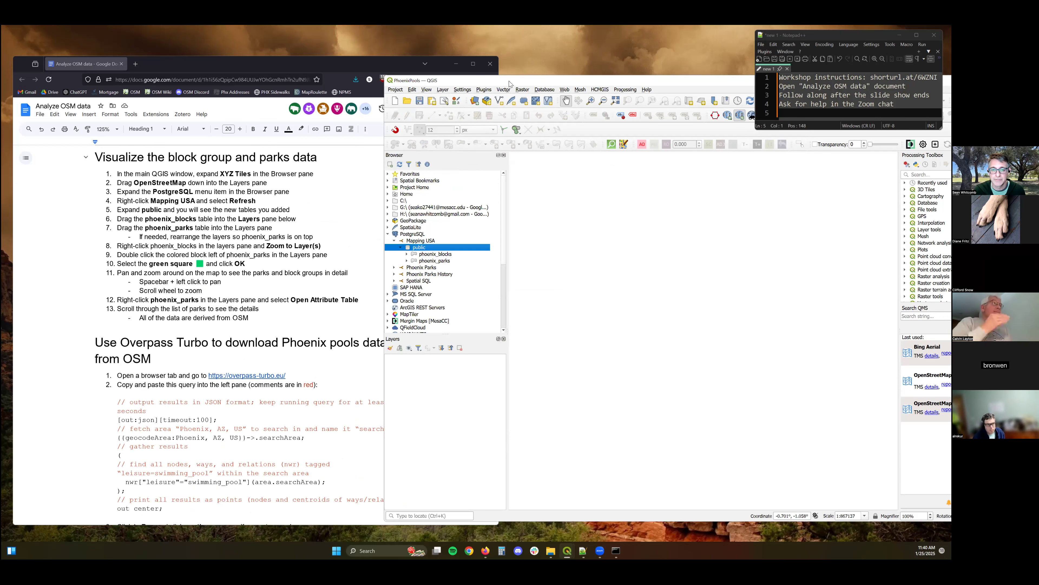
drag(510, 83, 490, 84)
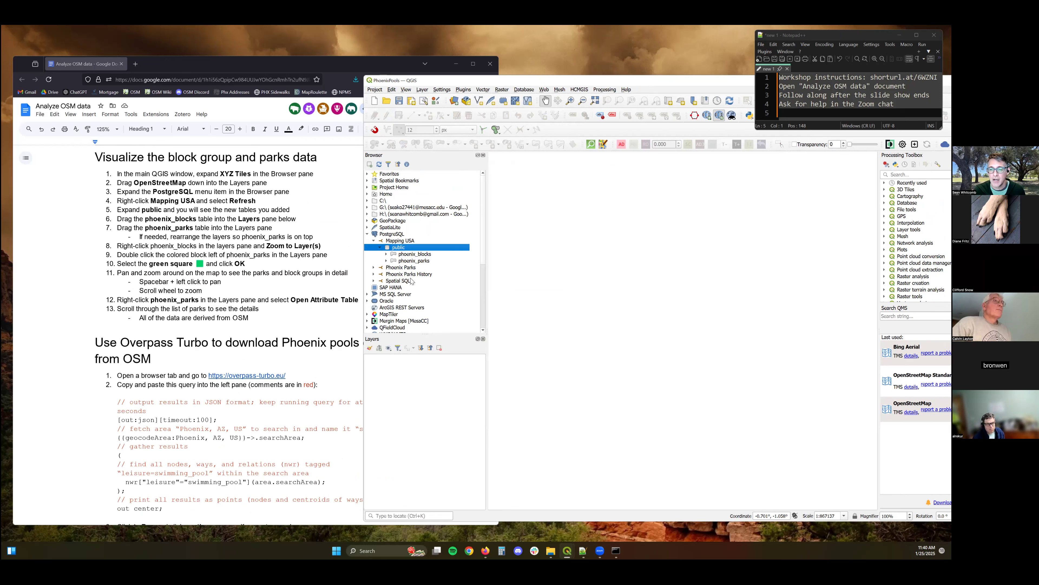
scroll(367, 266, down, 3)
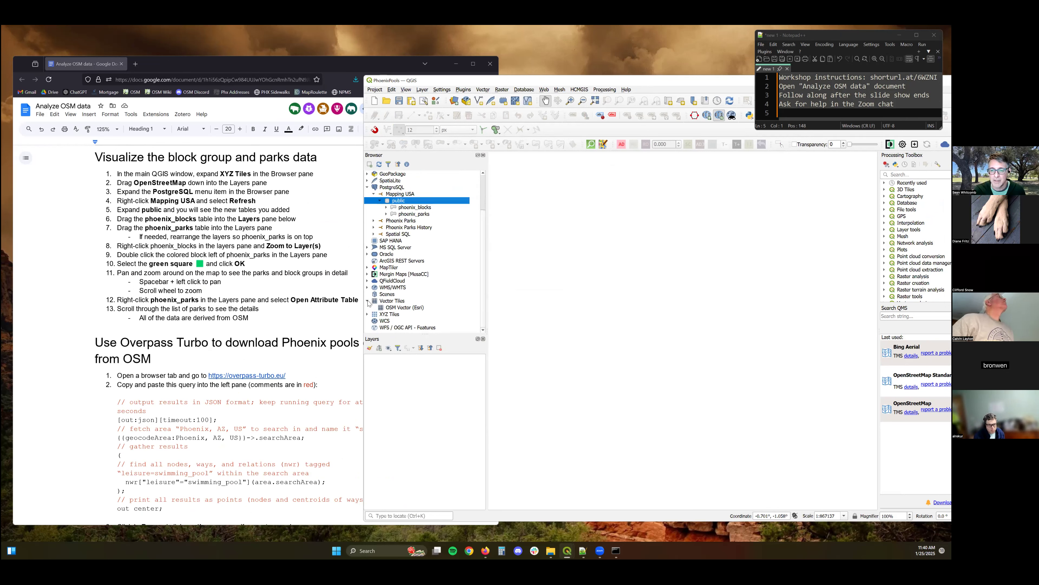
click(367, 301)
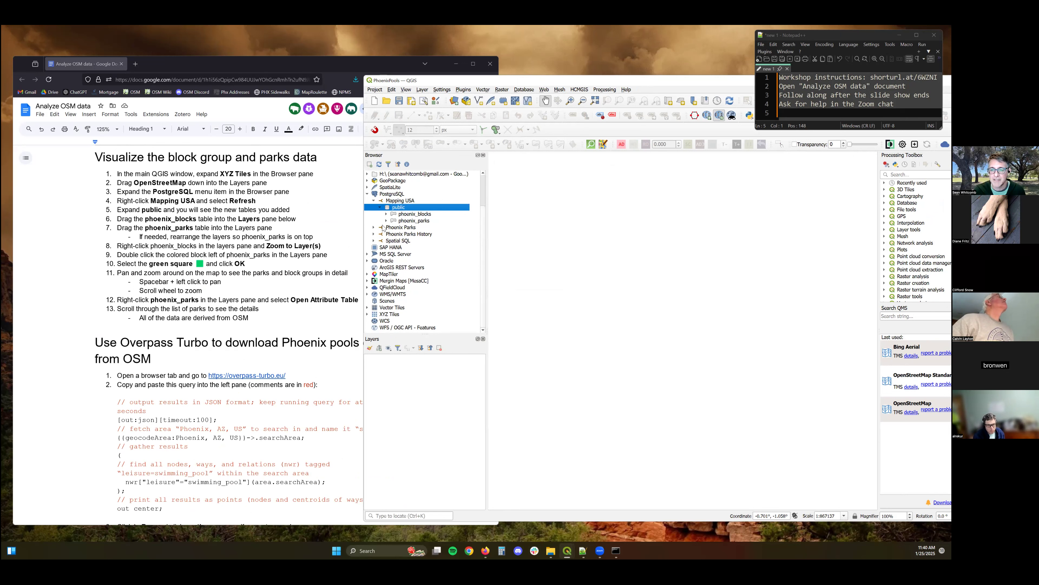
click(367, 315)
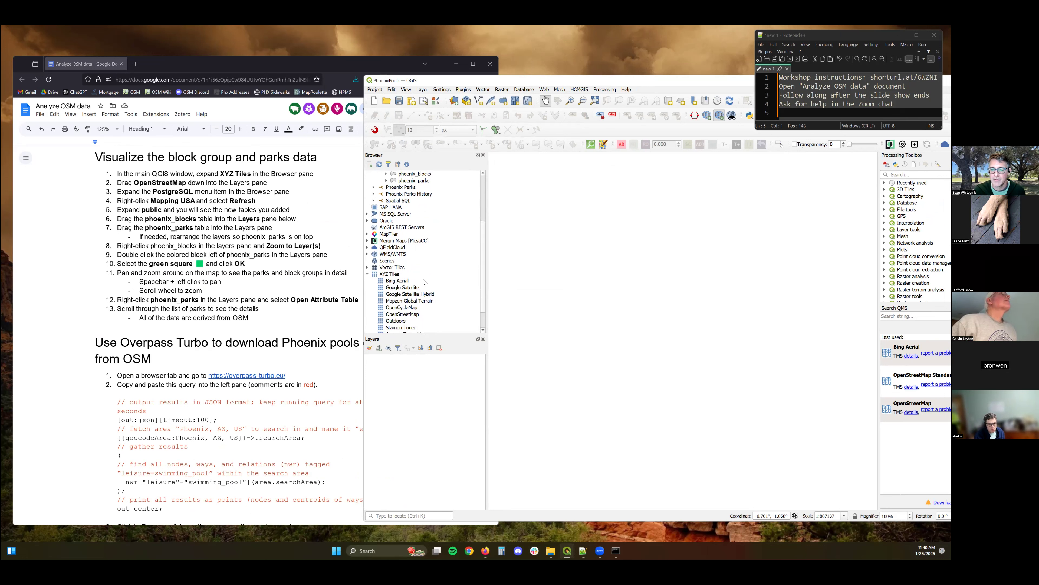
scroll(409, 287, down, 1)
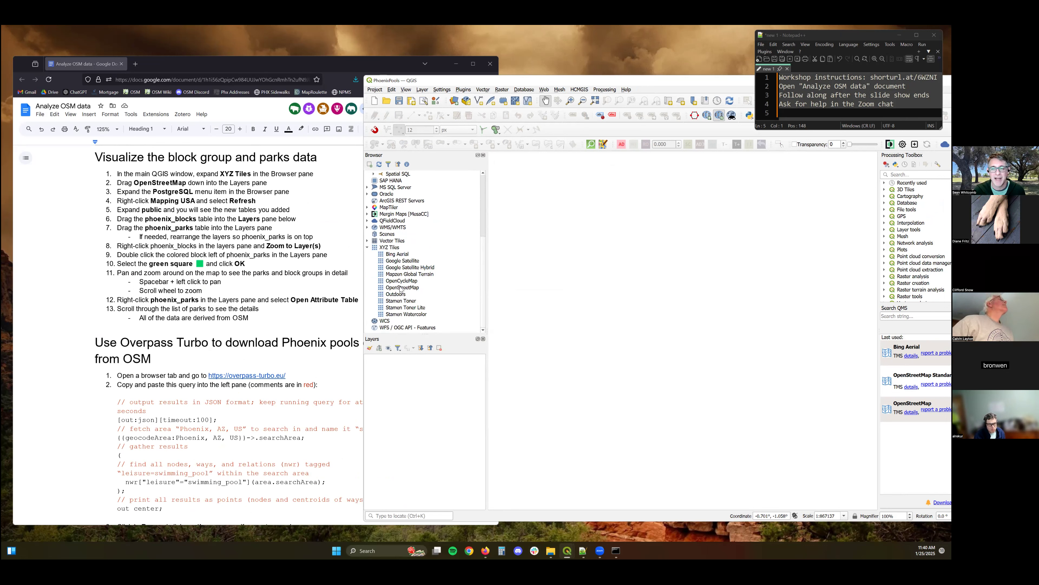
drag(402, 287, 398, 399)
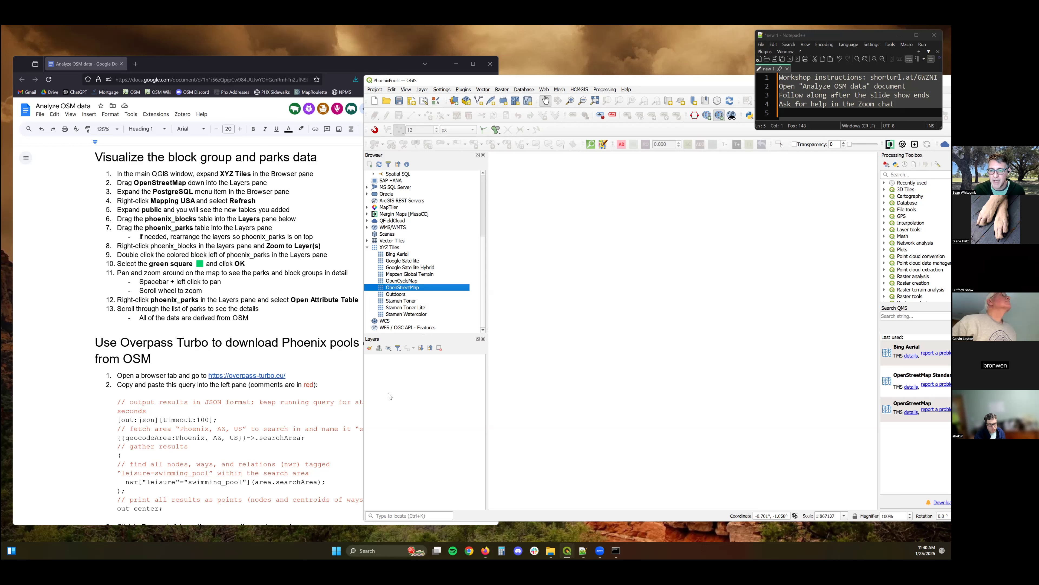
drag(392, 391, 396, 392)
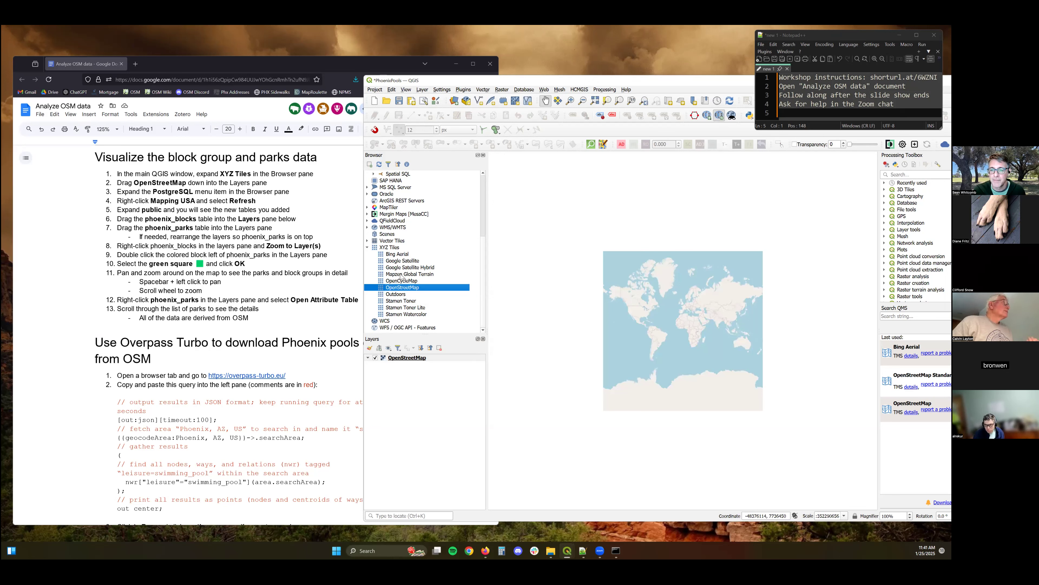
Add the phoenix_blocks table from the Mapping USA public schema to the Layers panel, placing it above OpenStreetMap.
scroll(384, 254, up, 5)
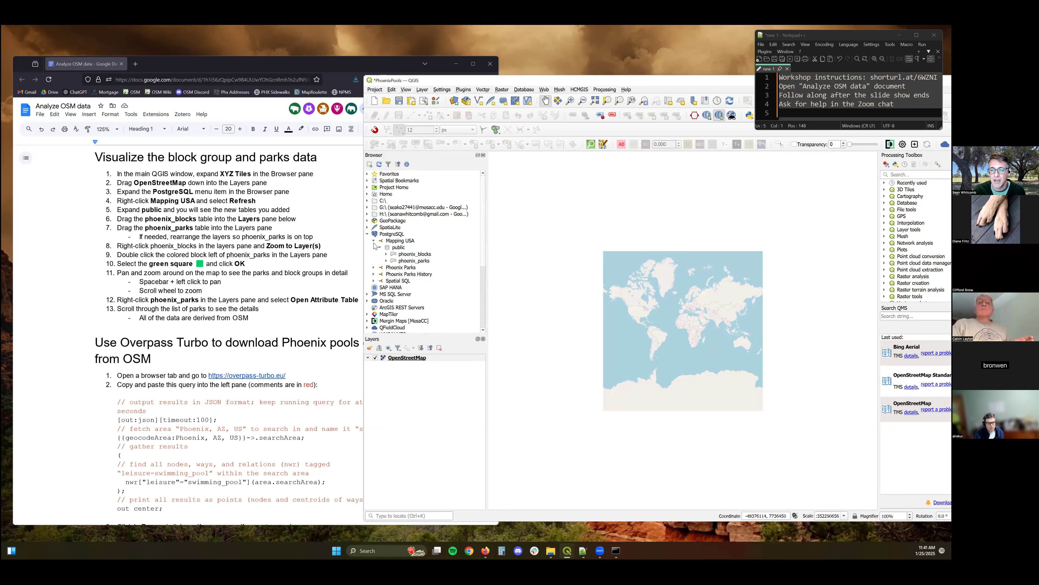
click(367, 236)
click(367, 235)
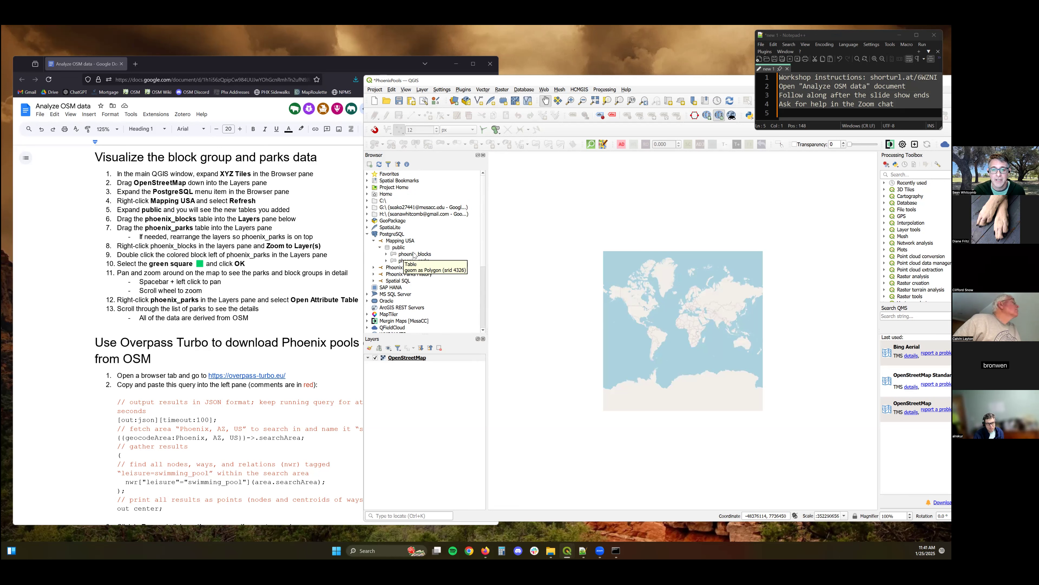
click(415, 256)
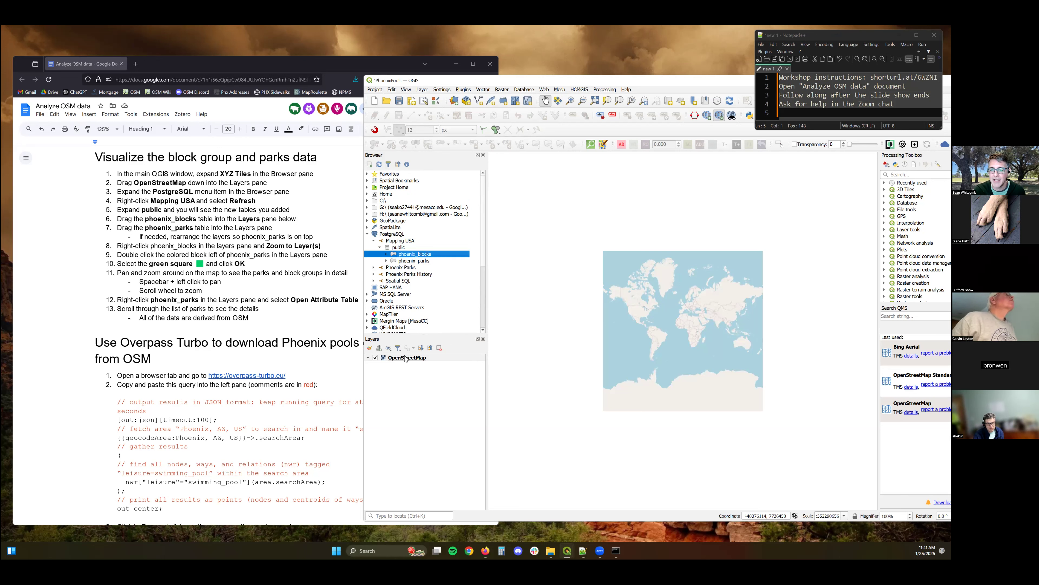
drag(406, 358, 403, 354)
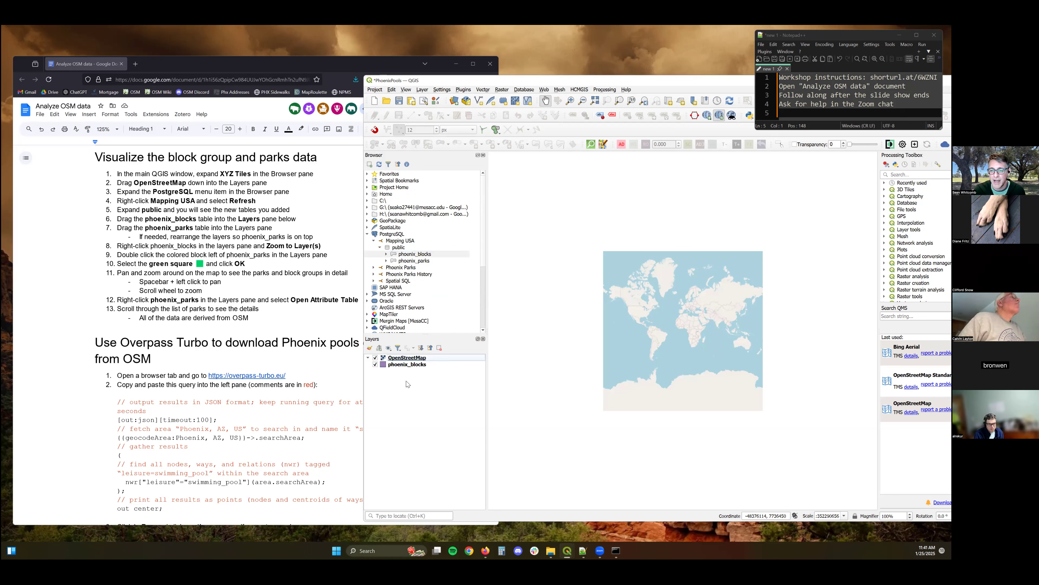
click(407, 364)
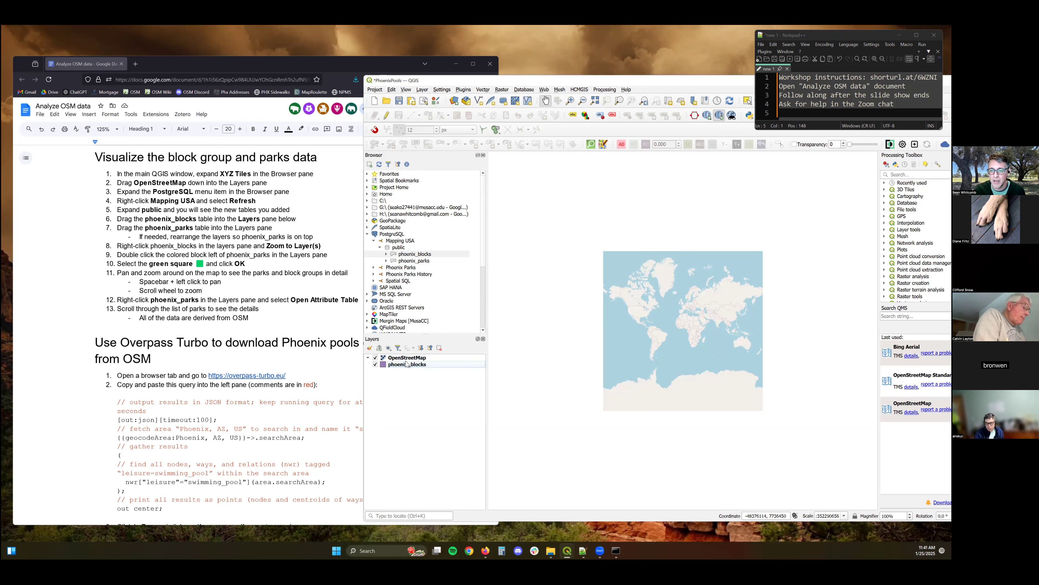
click(403, 365)
drag(399, 363, 400, 375)
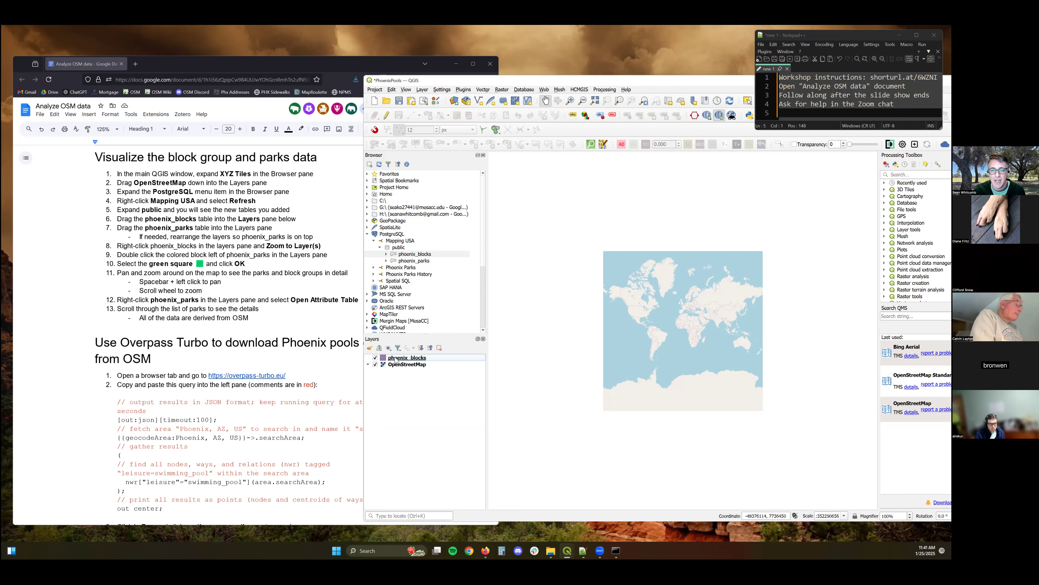
Zoom the map to the phoenix_blocks layer and toggle the OpenStreetMap layer's visibility off and back on.
right_click(396, 359)
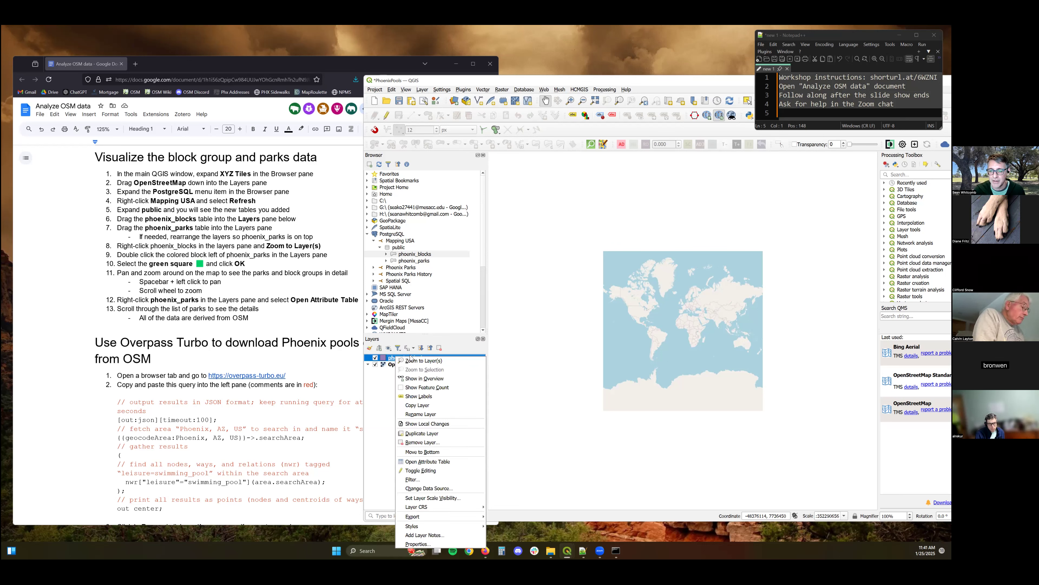
click(435, 361)
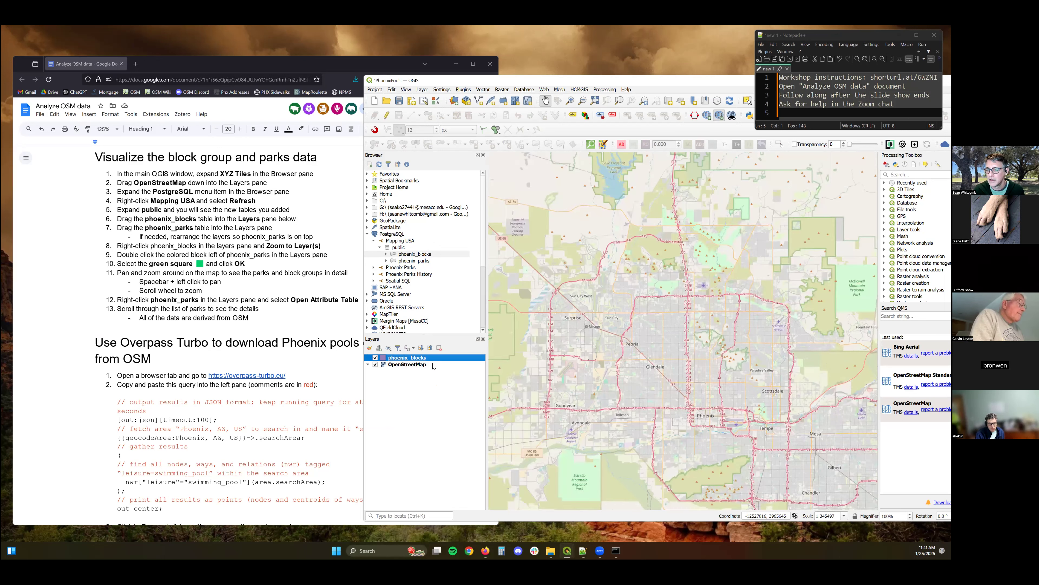
click(375, 364)
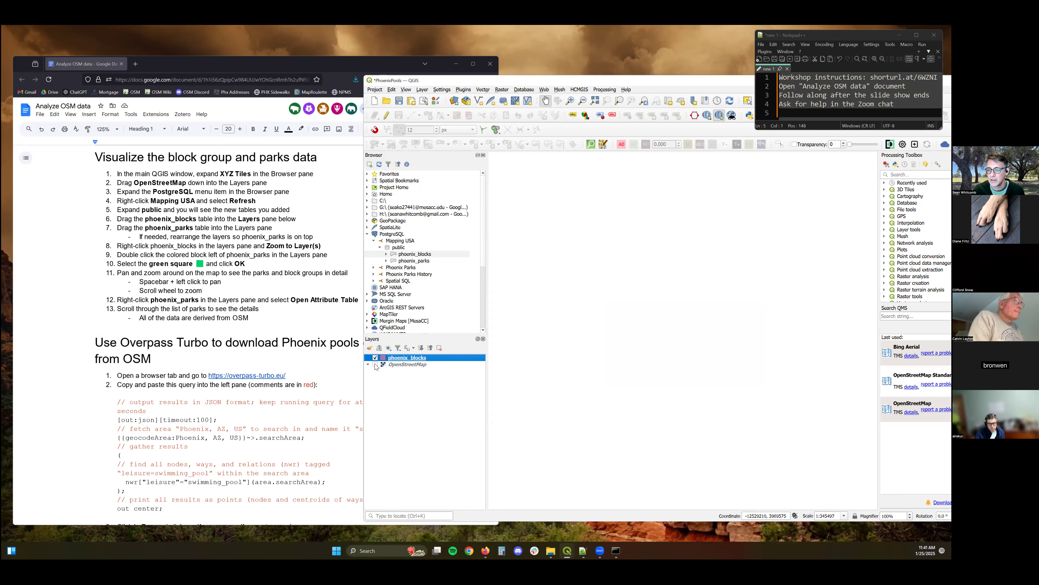
click(376, 365)
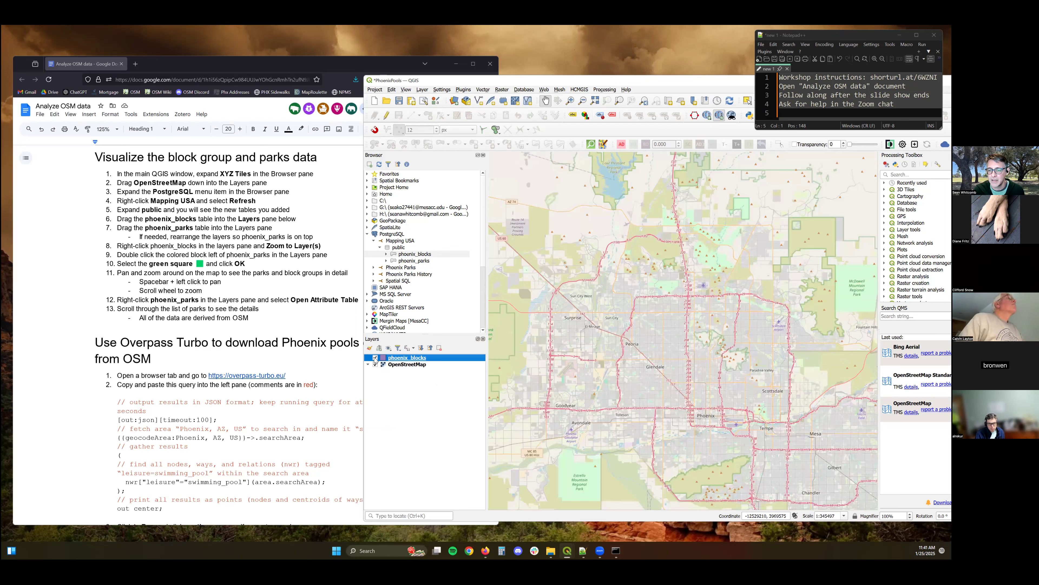
click(375, 357)
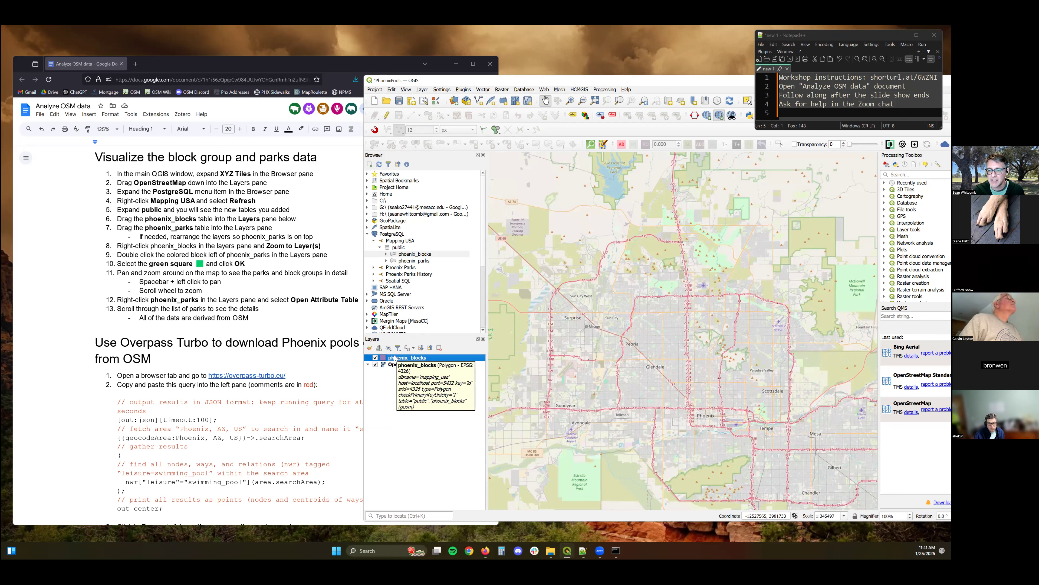
Expand the phoenix_blocks table in the browser to examine its fields.
double_click(394, 254)
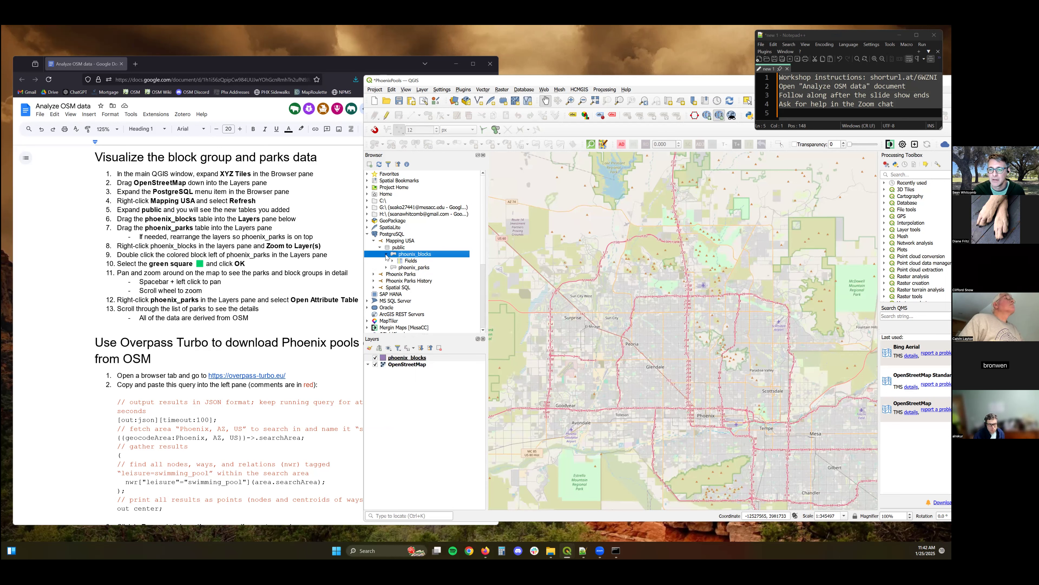
click(392, 261)
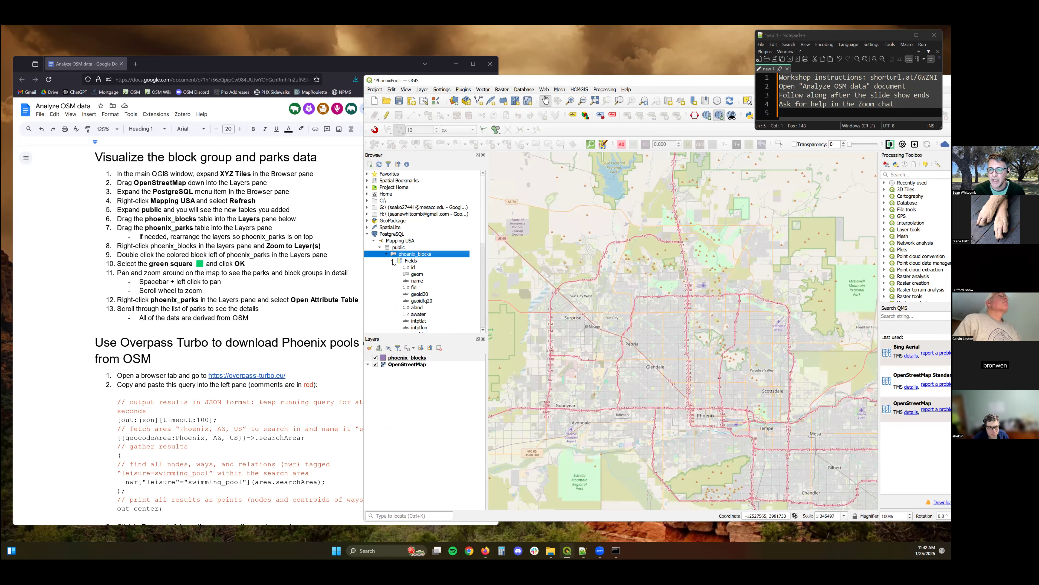
click(392, 262)
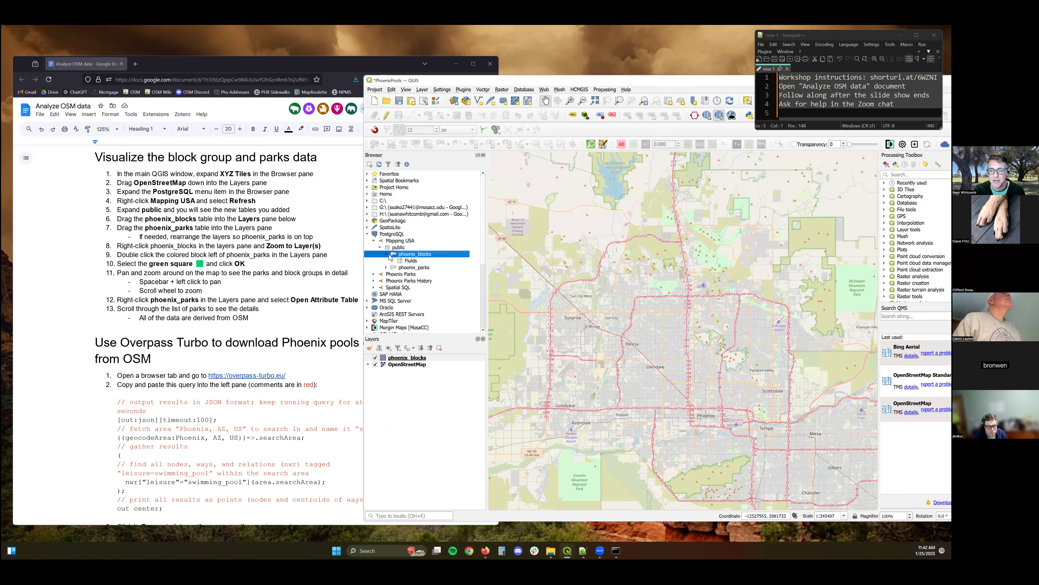
click(387, 254)
Remove the phoenix_blocks layer, add it again from the database above OpenStreetMap, and hide the OpenStreetMap layer.
right_click(393, 358)
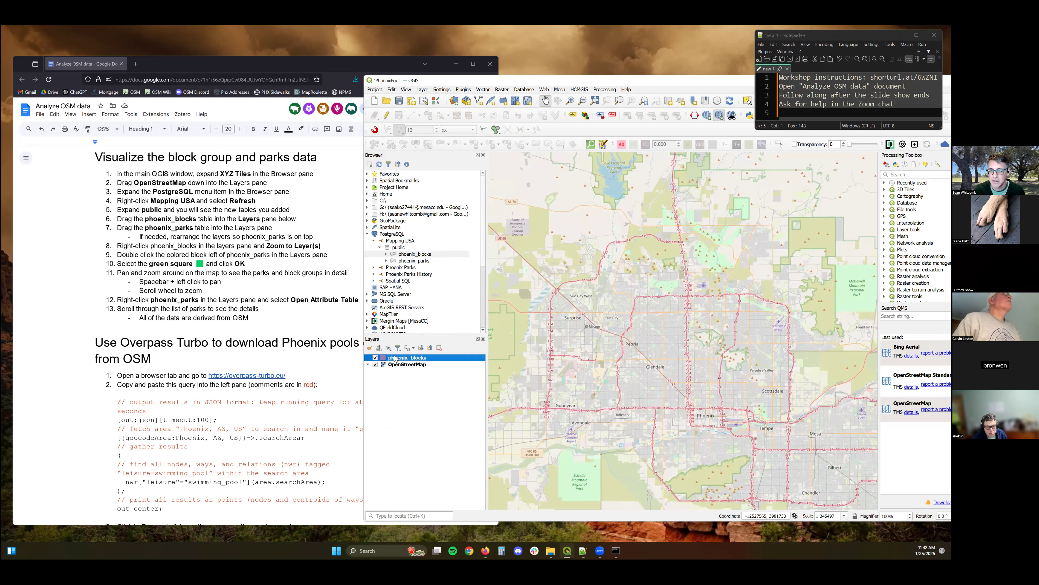
click(440, 443)
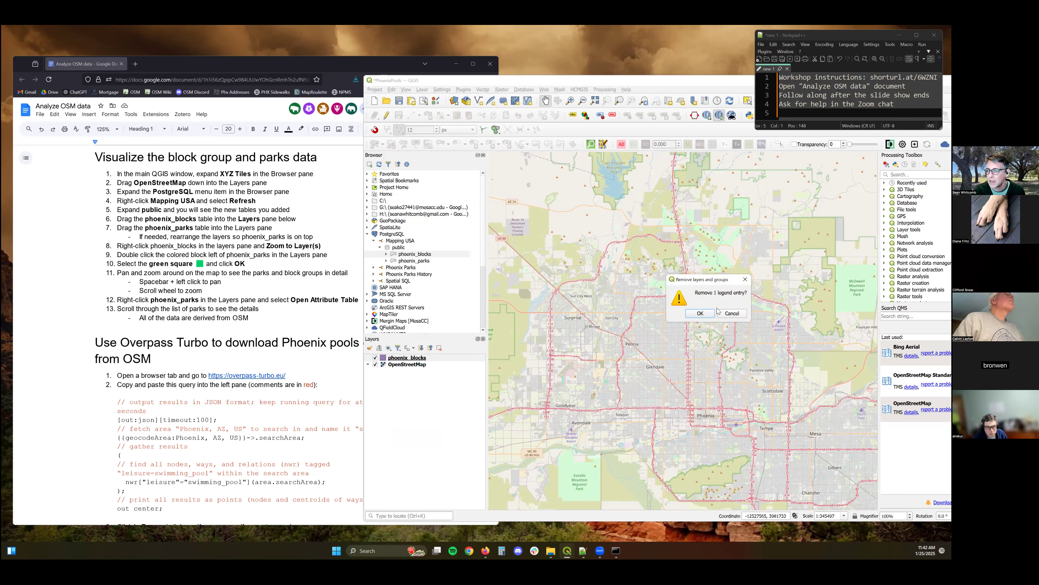
click(700, 314)
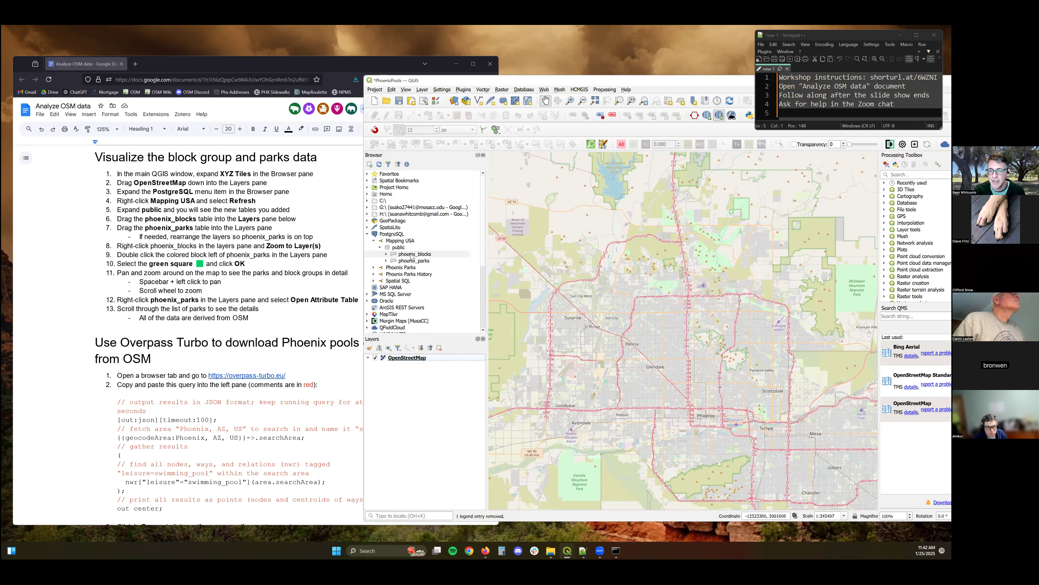
drag(412, 257, 398, 359)
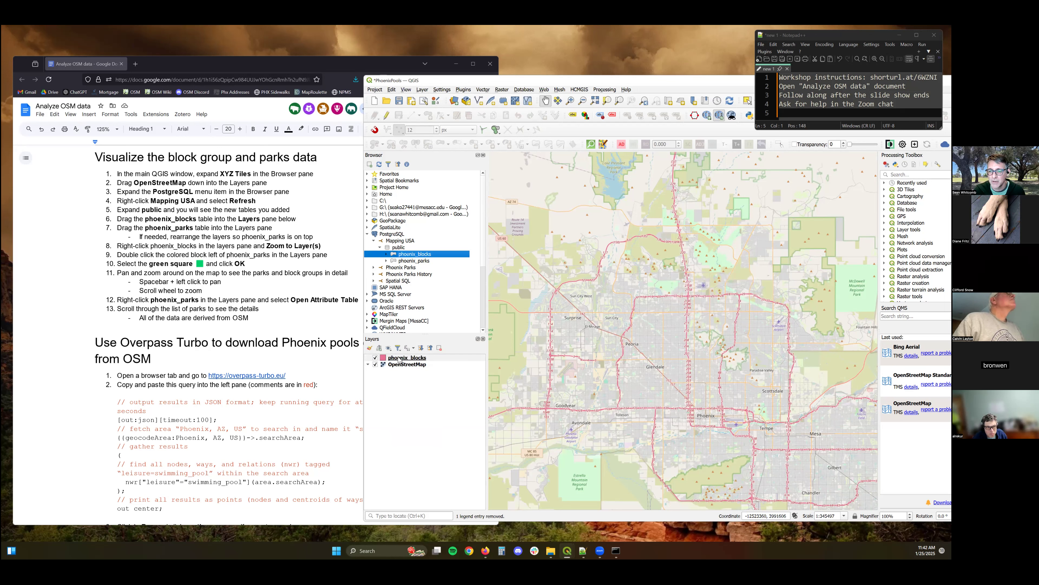
click(375, 364)
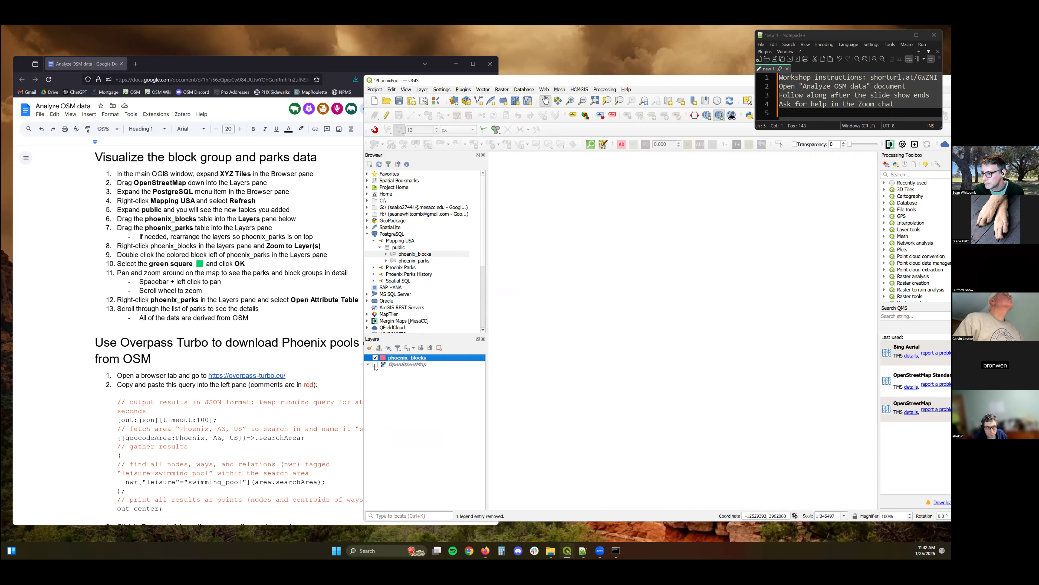
Add the phoenix_parks table from the database above phoenix_blocks in the layer list and hide the phoenix_blocks layer.
right_click(399, 360)
click(442, 365)
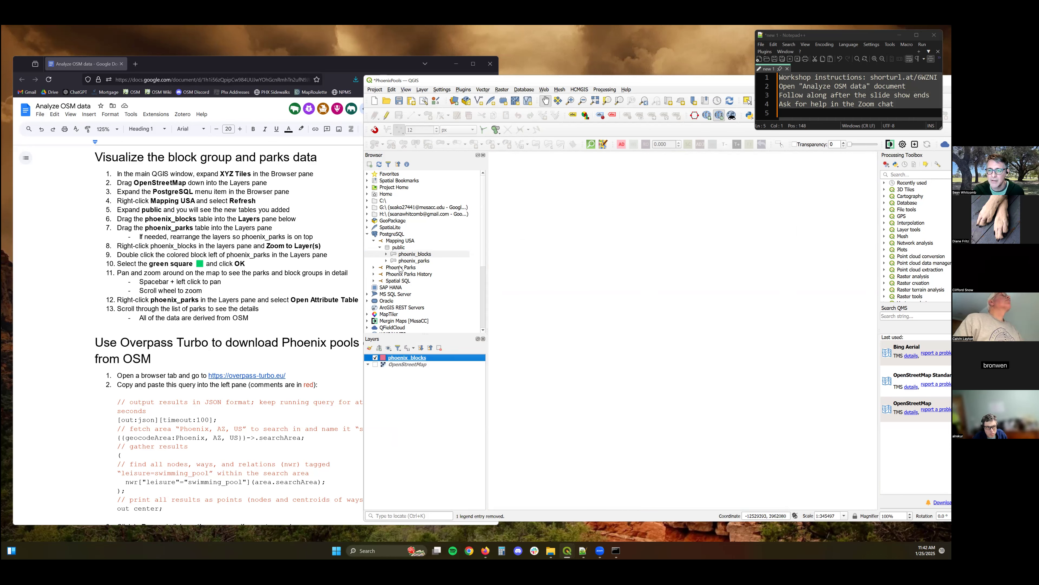
drag(406, 261, 389, 357)
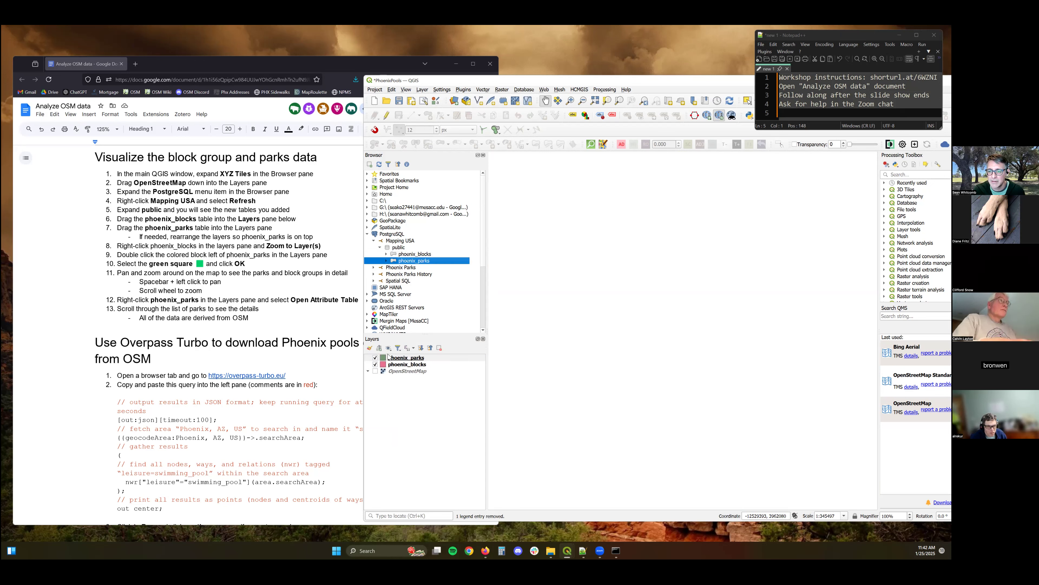
click(375, 364)
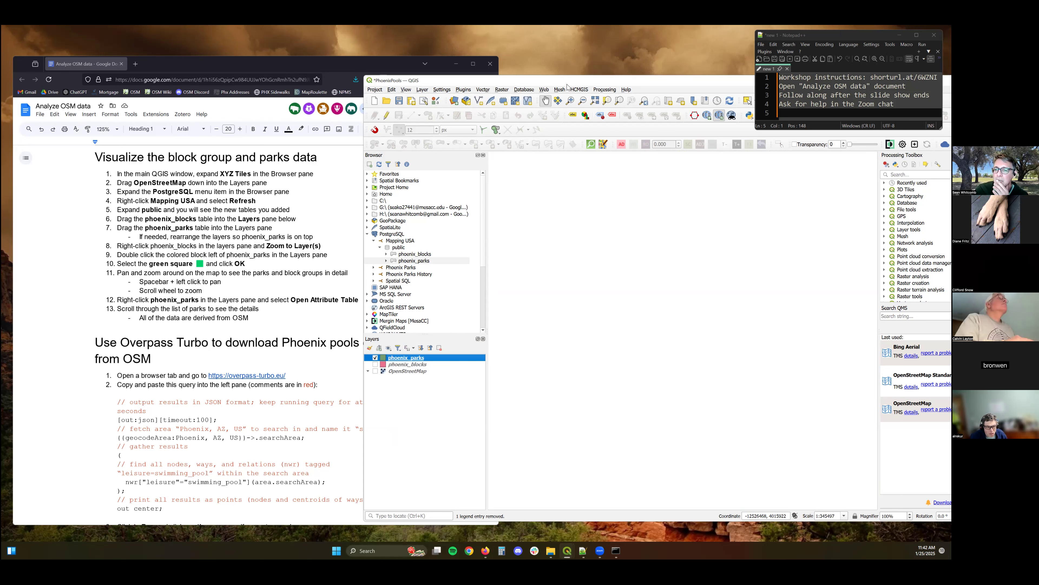
Zoom to the phoenix_parks layer and switch the OpenStreetMap and phoenix_blocks layers back to visible.
drag(567, 84, 380, 90)
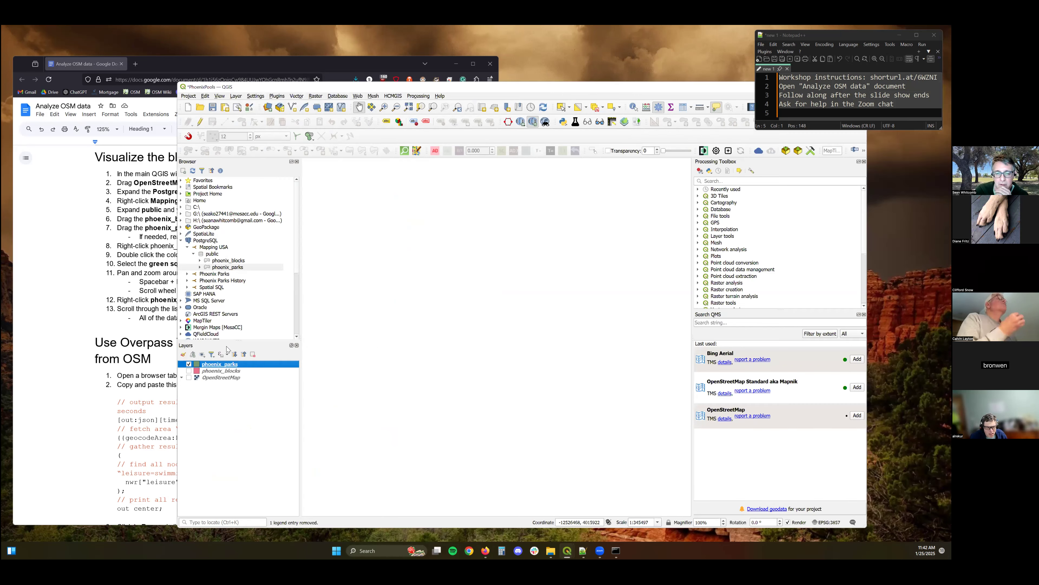
right_click(211, 364)
click(230, 371)
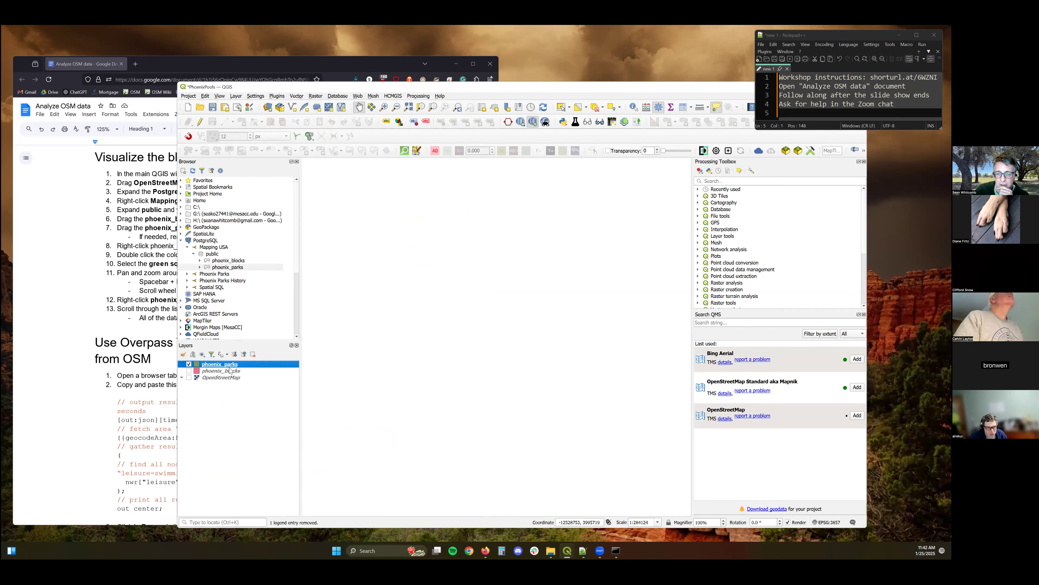
click(189, 377)
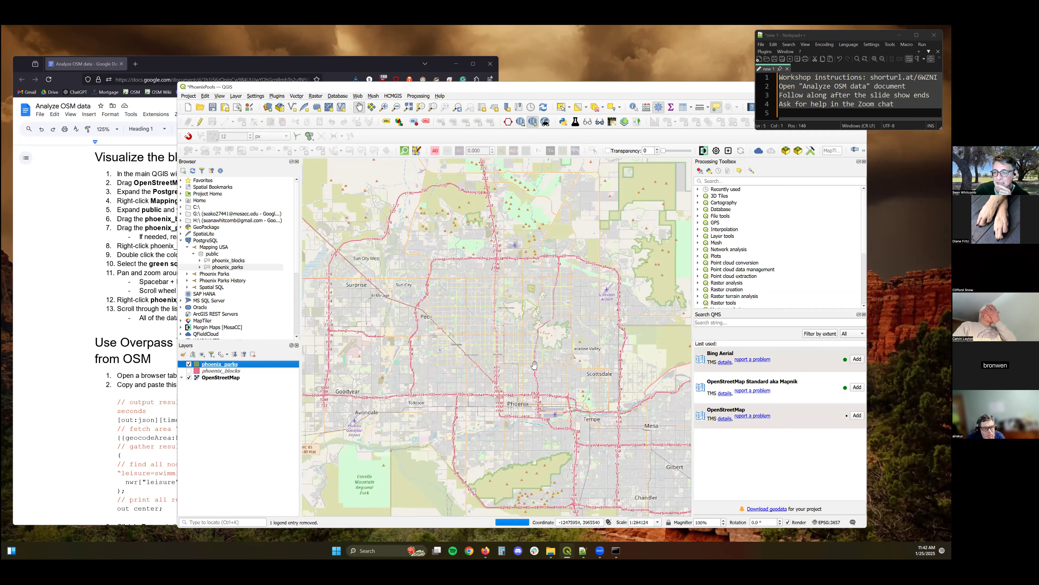
click(189, 370)
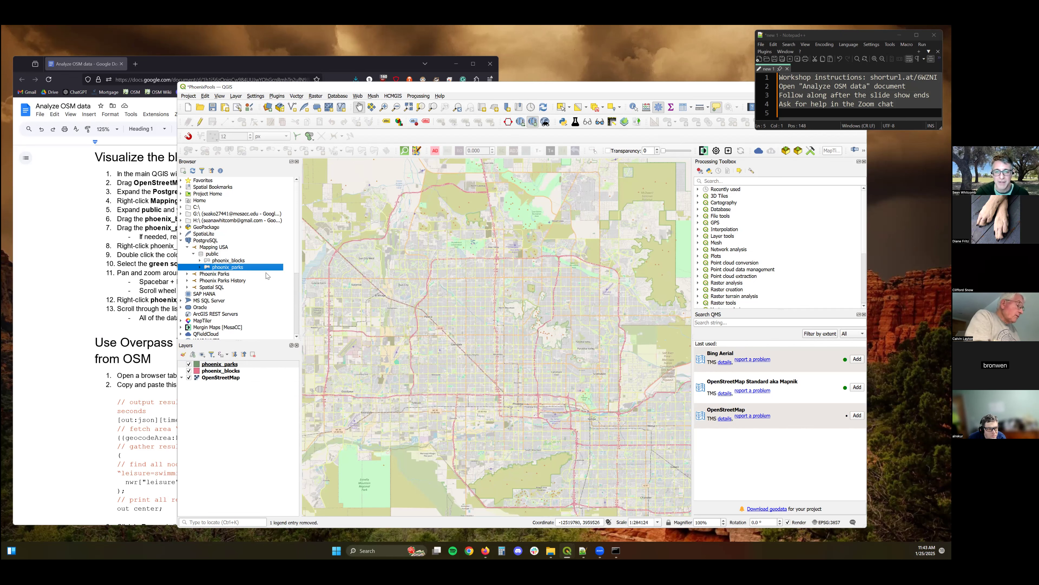
Zoom the map to the extent of the phoenix_blocks layer.
right_click(231, 371)
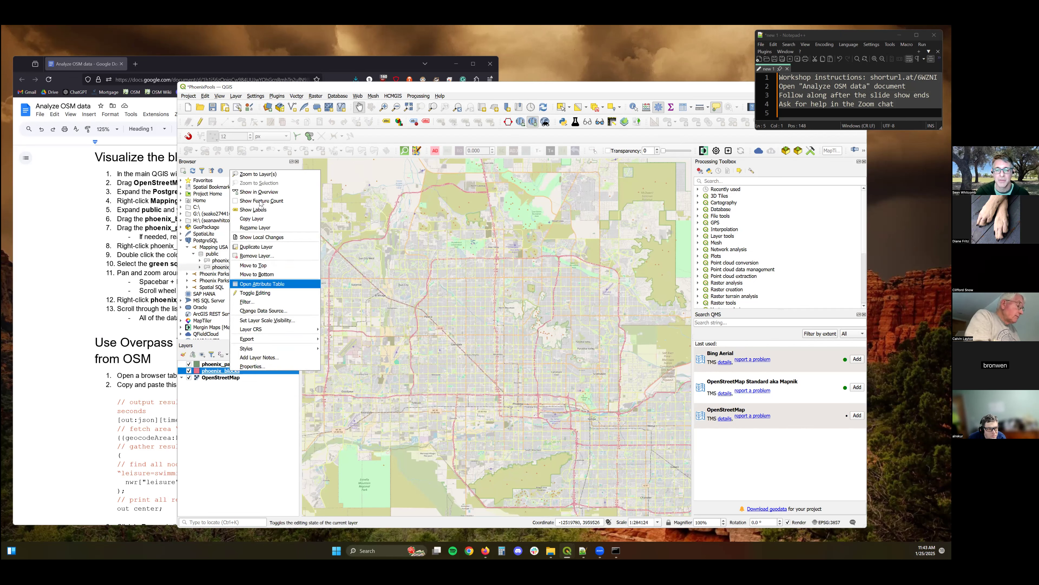
key(Up)
key(Up)
key(Up)
key(Up)
key(Up)
key(Up)
key(Up)
key(Up)
key(Up)
key(Up)
key(Up)
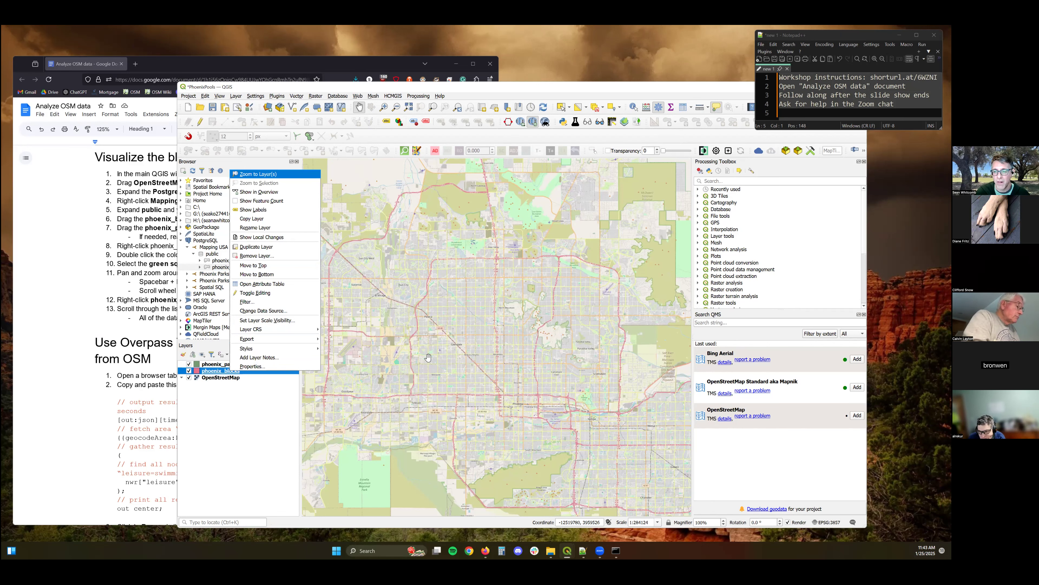
key(Return)
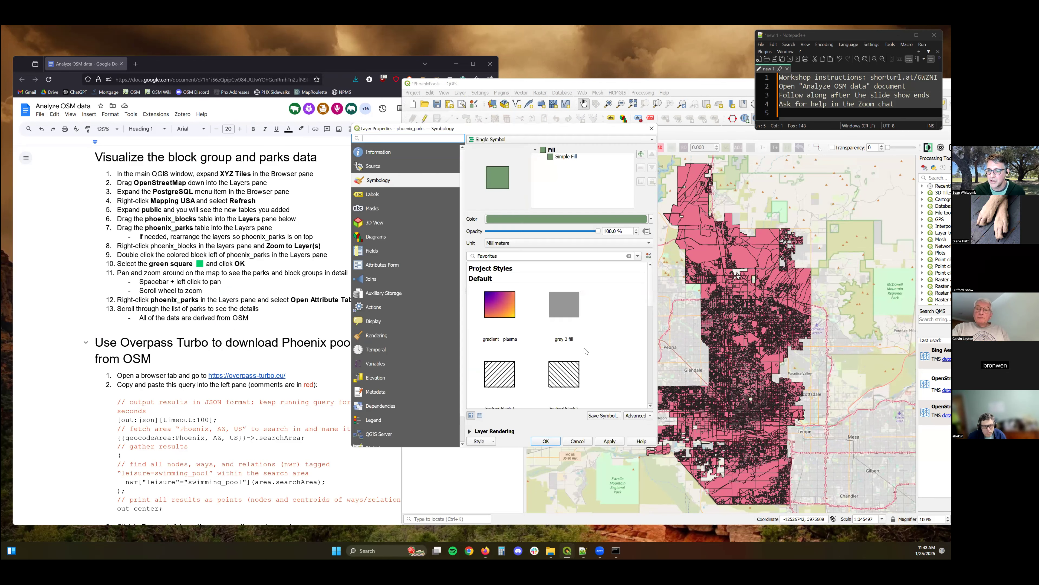
Give the phoenix_parks layer the green fill style from the symbol library.
scroll(585, 351, down, 1)
scroll(495, 357, down, 1)
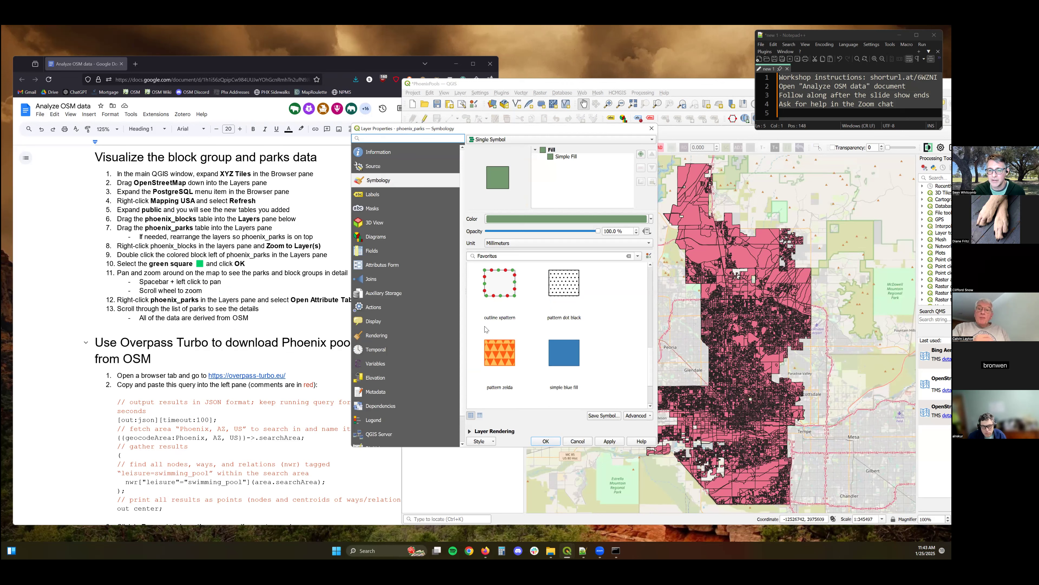
scroll(485, 329, down, 1)
click(499, 373)
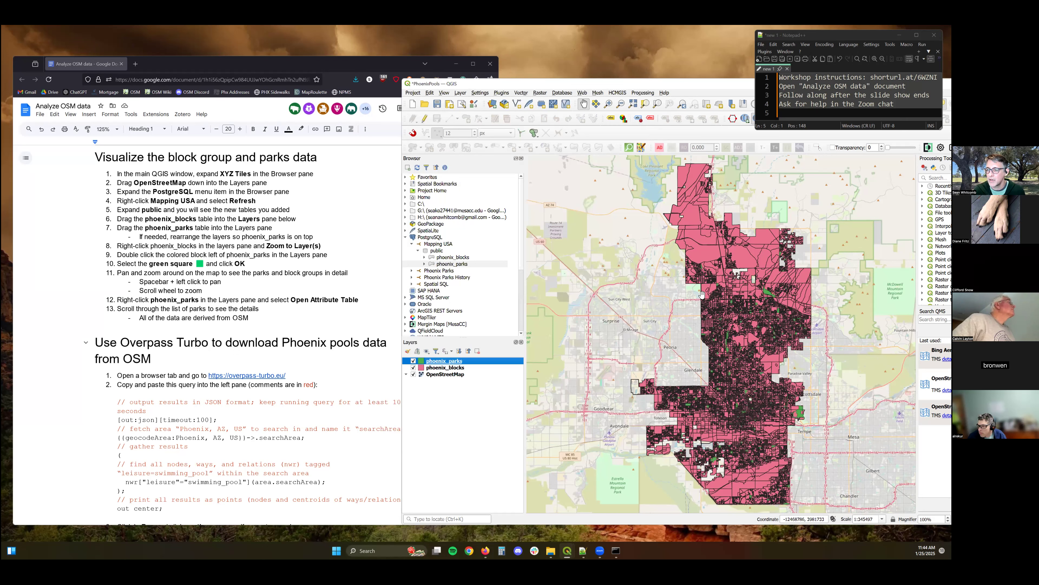
Hide the phoenix_blocks layer and zoom around the map to inspect the green parks over the basemap.
scroll(701, 293, up, 2)
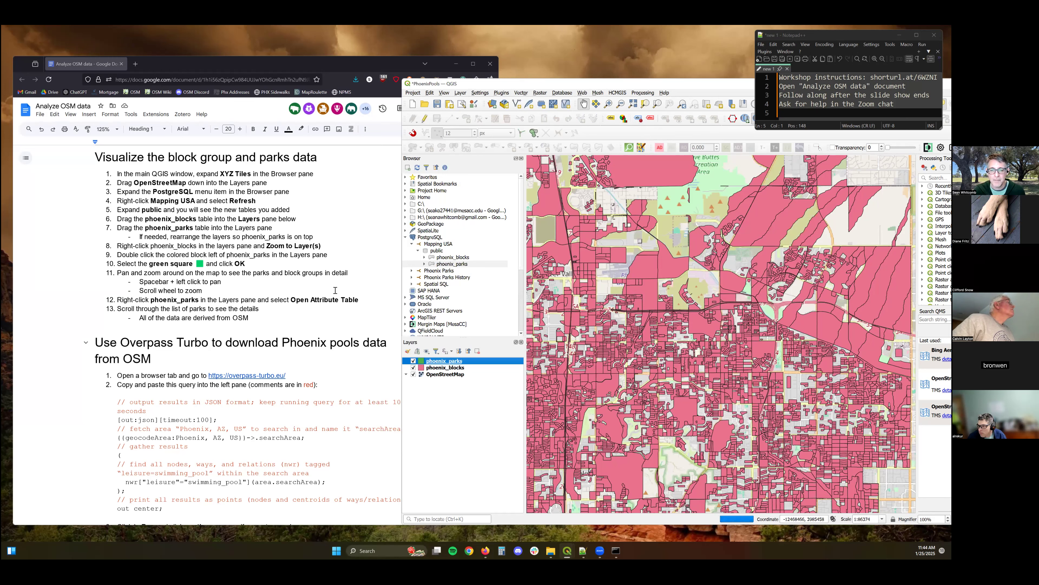
scroll(609, 294, up, 1)
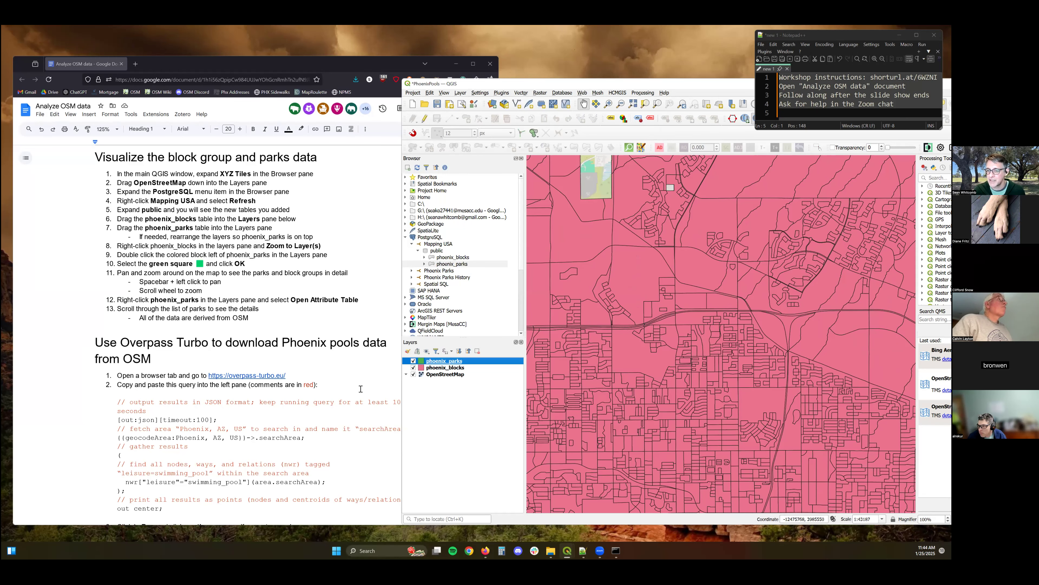
scroll(709, 339, down, 1)
click(414, 368)
scroll(745, 339, down, 1)
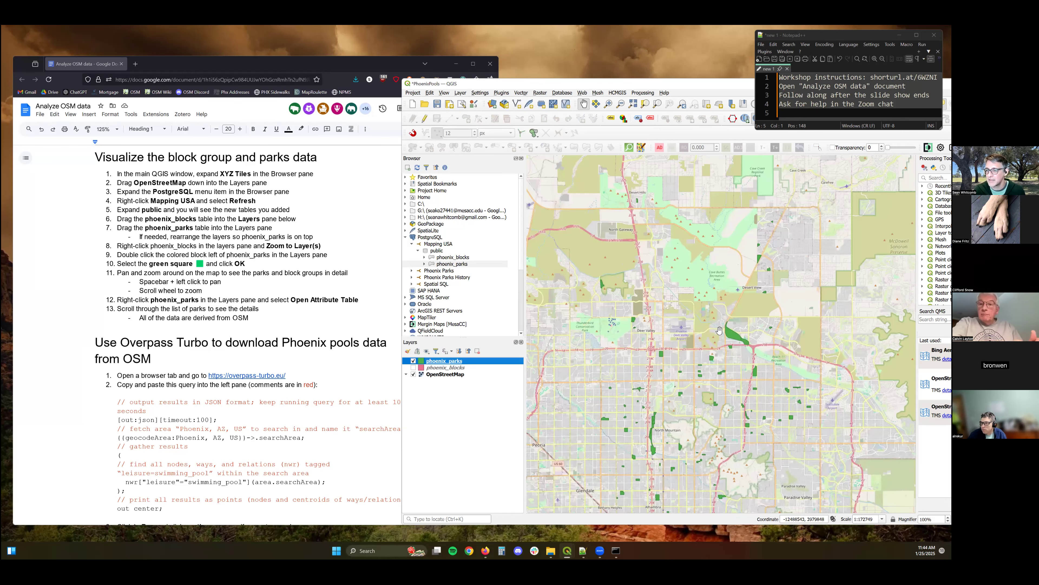
scroll(706, 342, up, 3)
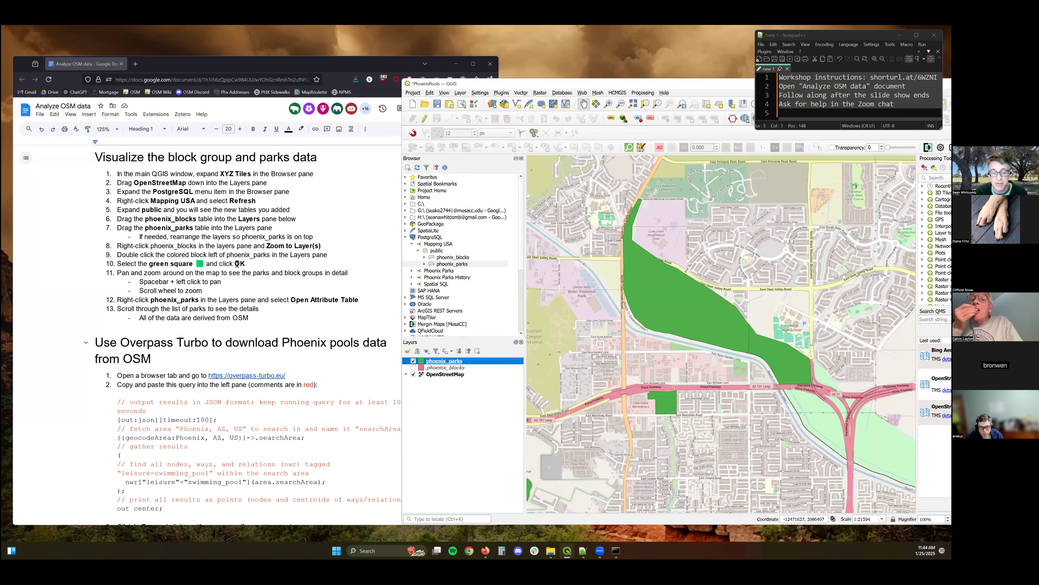
Open the overpass-turbo.eu link from the instructions document in a new browser tab.
scroll(285, 291, down, 3)
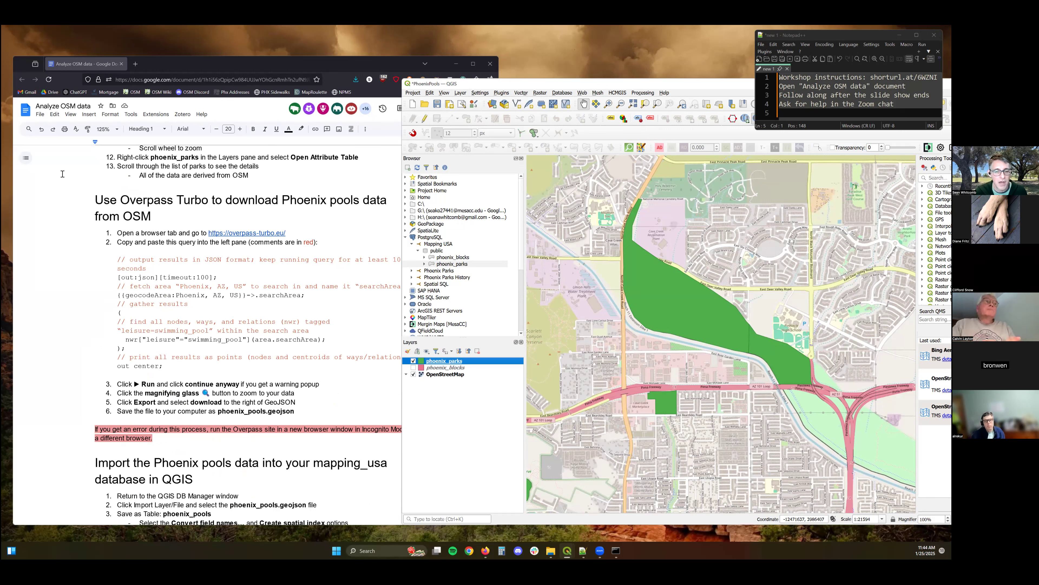
click(206, 299)
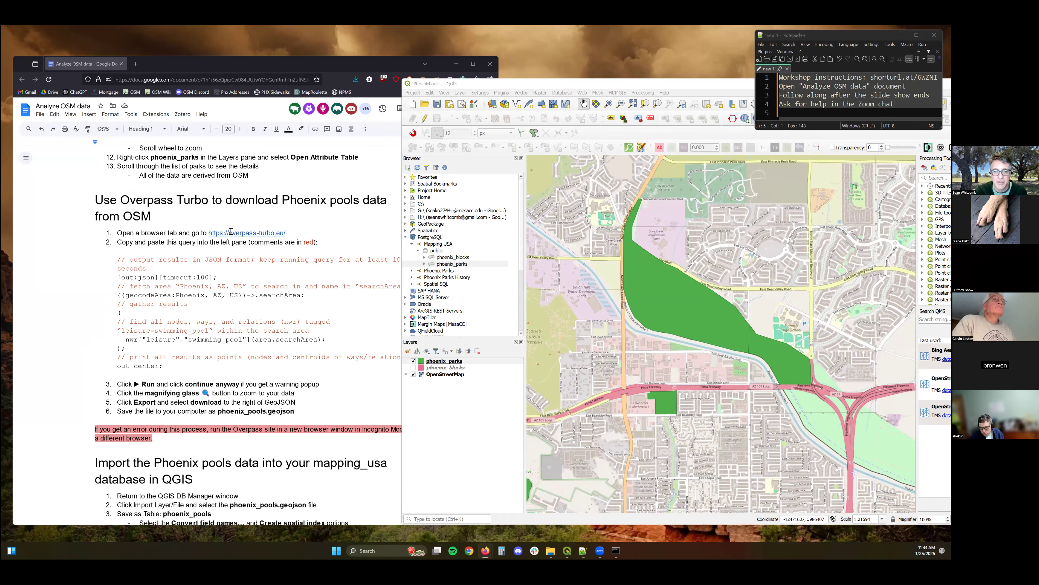
click(253, 234)
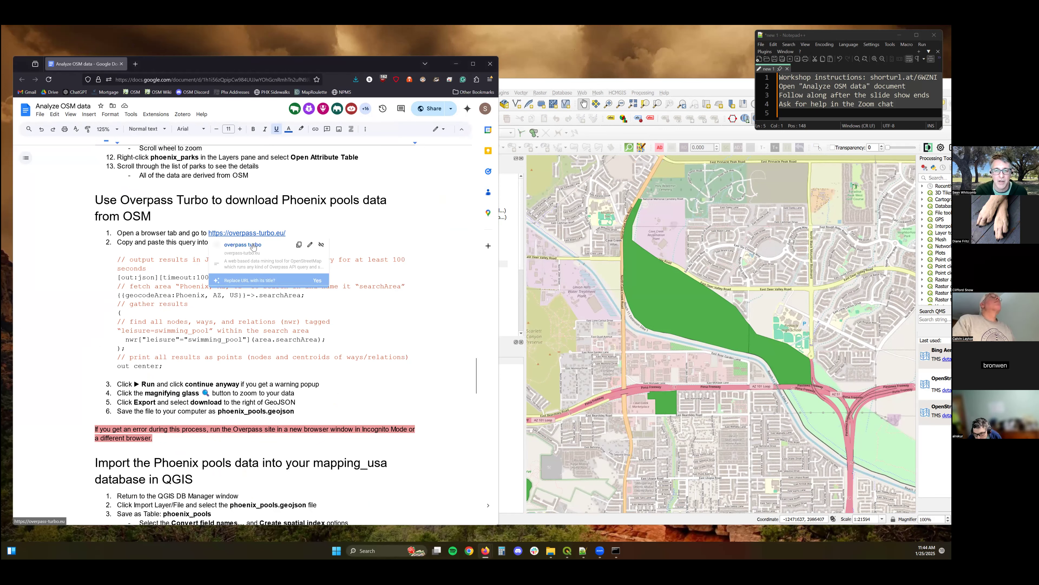
click(253, 245)
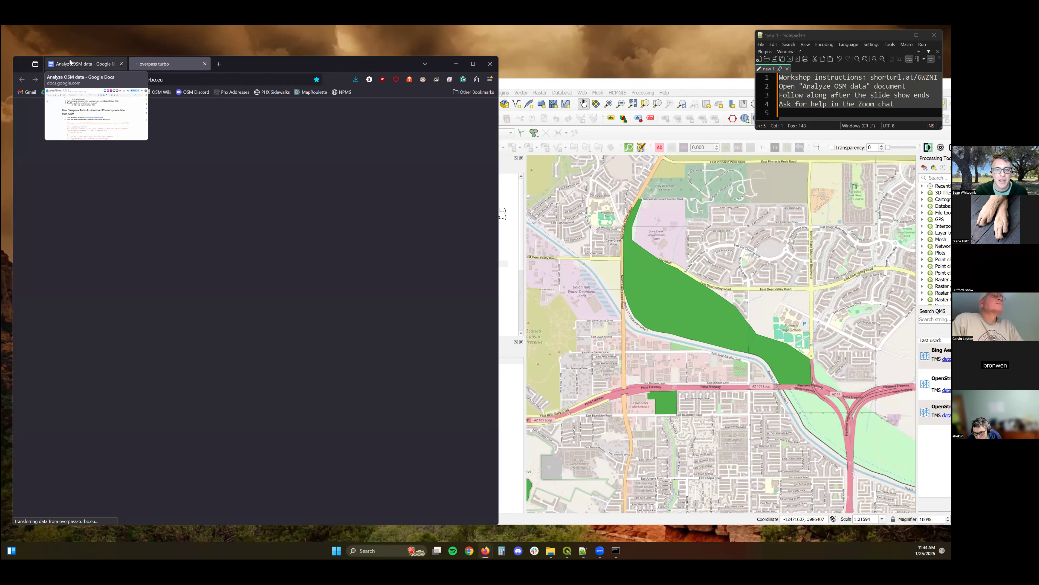
Copy the Phoenix swimming pool query from the instructions document and paste it into the Overpass Turbo editor.
click(69, 63)
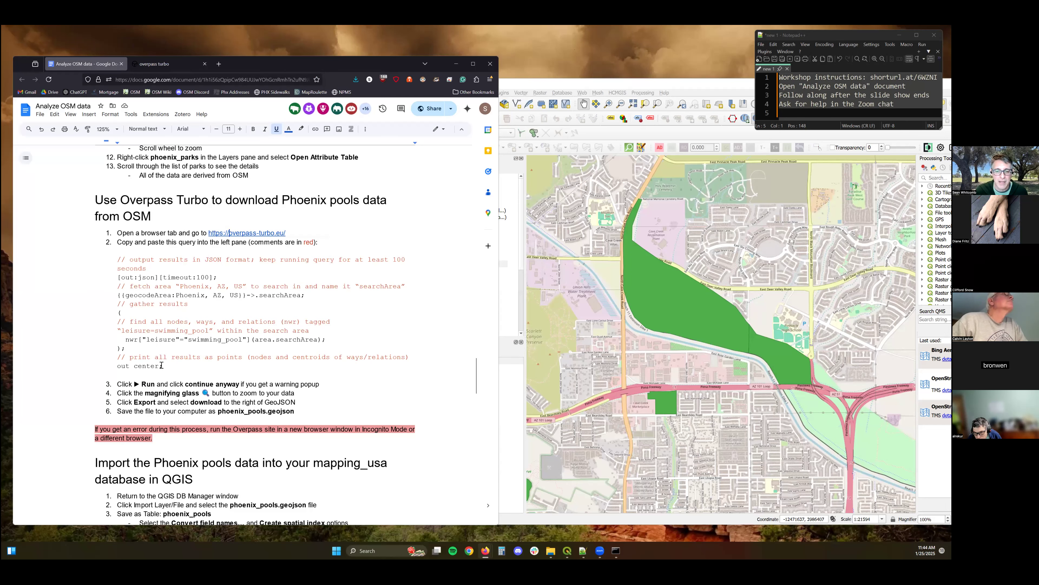
drag(133, 344, 163, 367)
drag(108, 280, 116, 259)
key(ctrl+c)
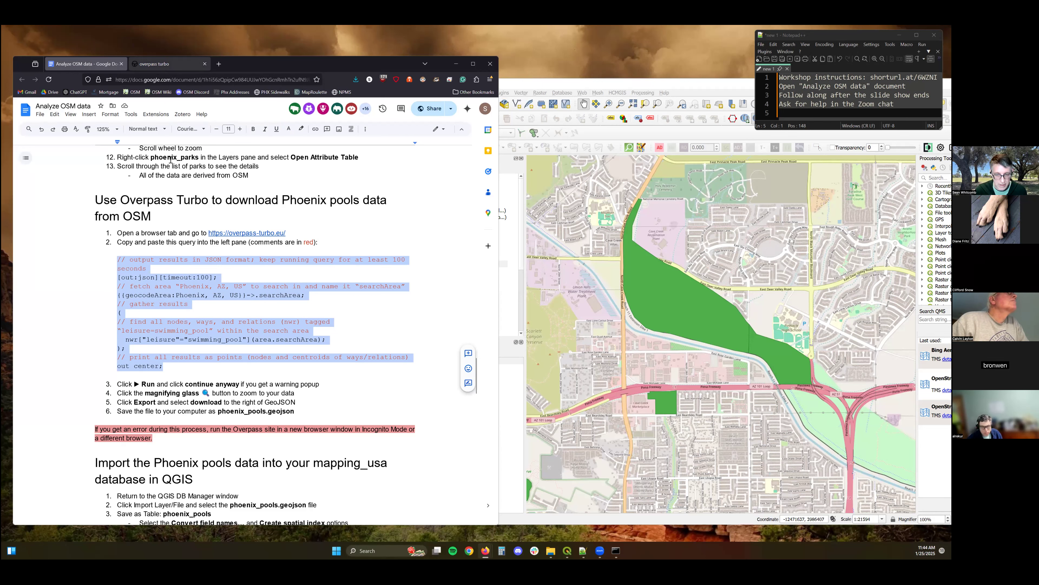
click(164, 63)
key(ctrl+v)
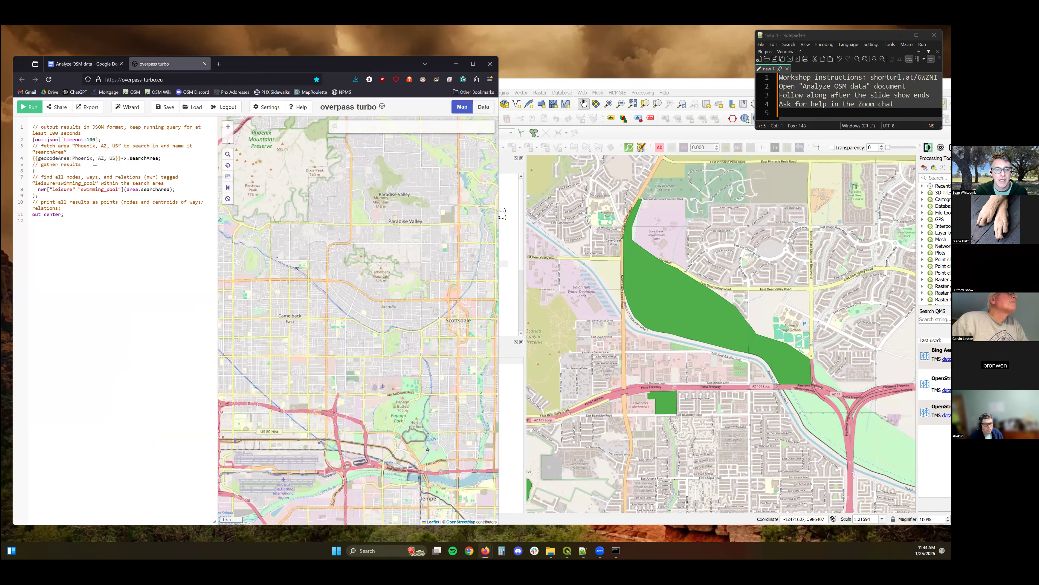
Run the Overpass query and choose to continue anyway despite the large amount of data.
click(32, 107)
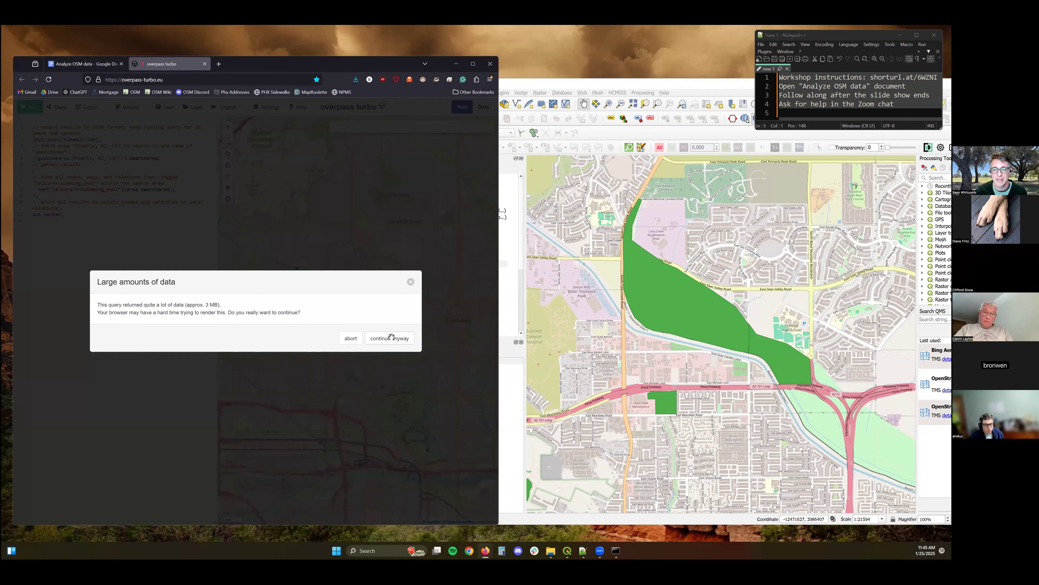
click(391, 337)
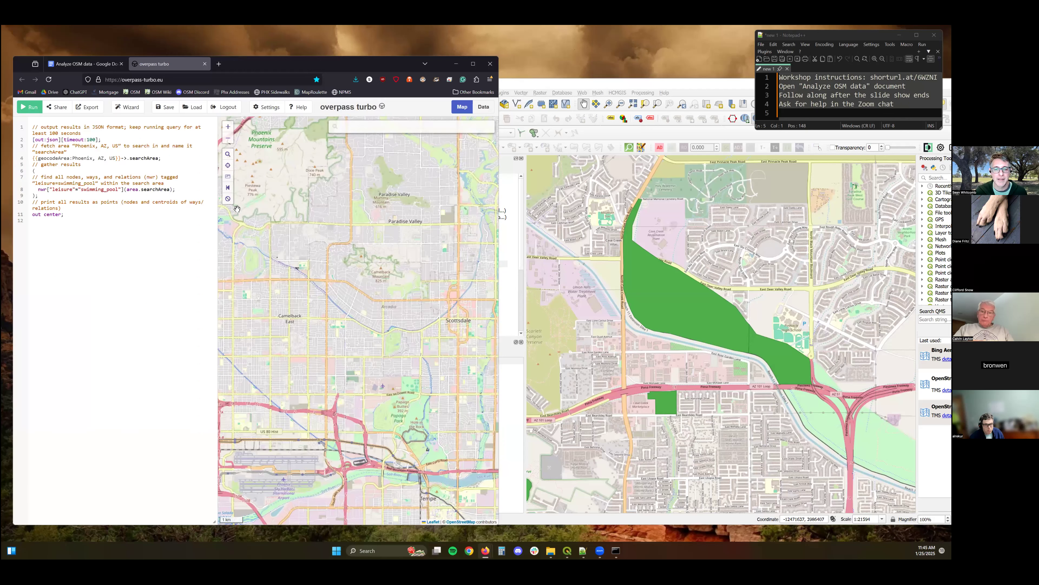
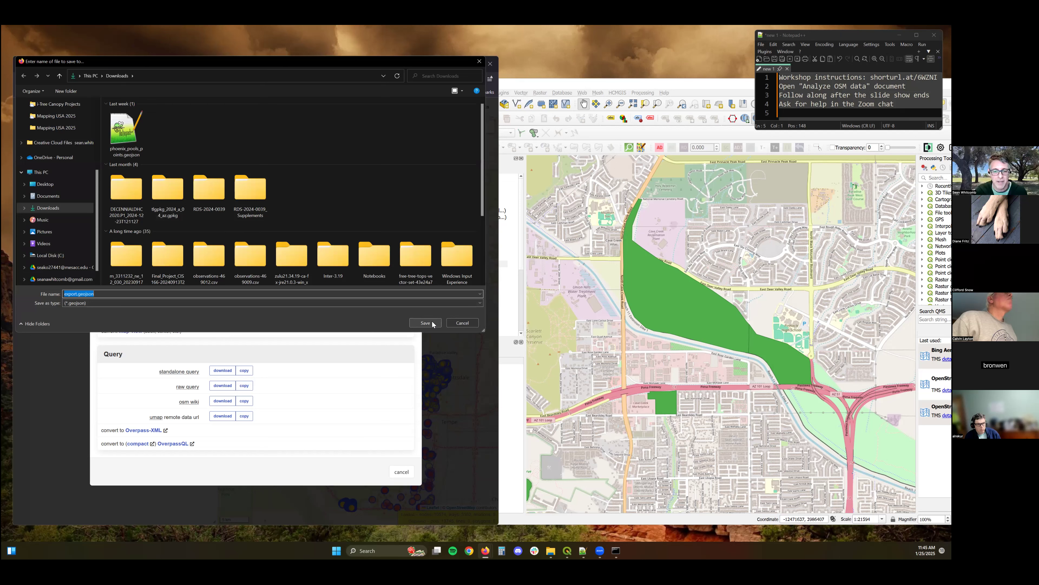
Save the exported GeoJSON file as phoenix_pools.geojson in the Downloads folder.
click(76, 294)
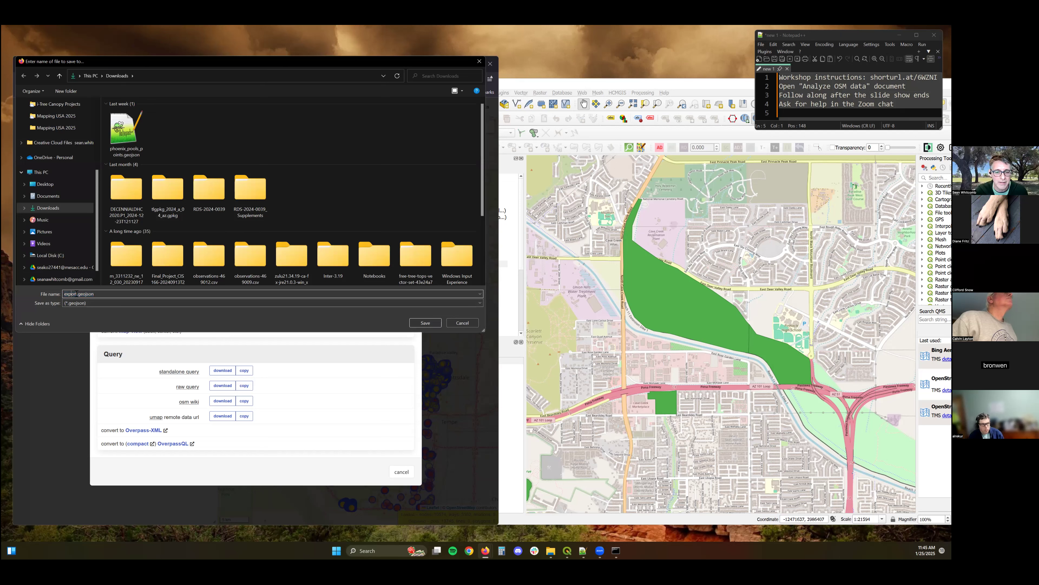
key(shift+Home)
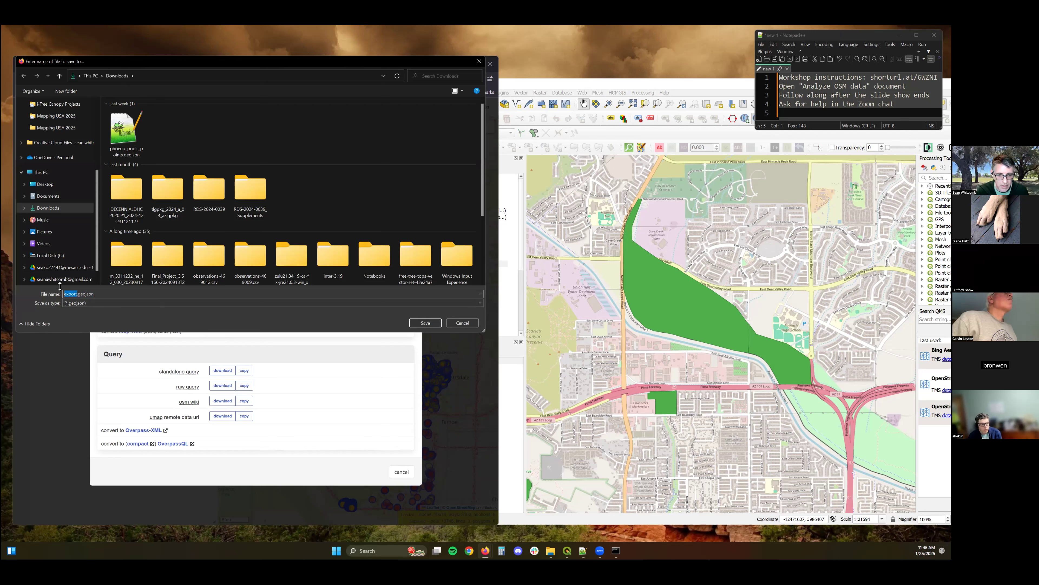
text(phoenix_pools)
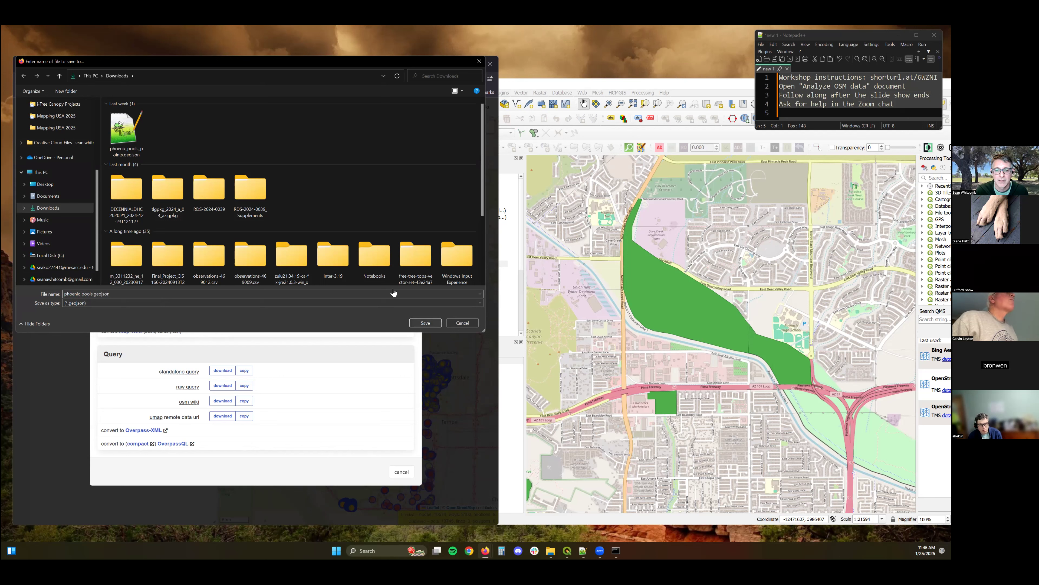
key(Return)
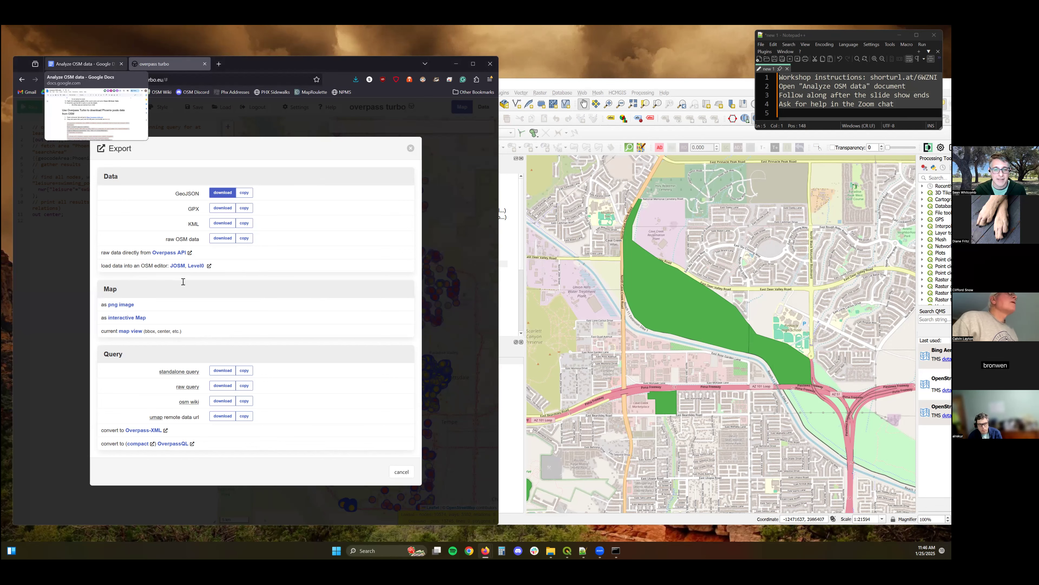
Check the import instructions in the document and open the DB Manager in QGIS.
click(86, 63)
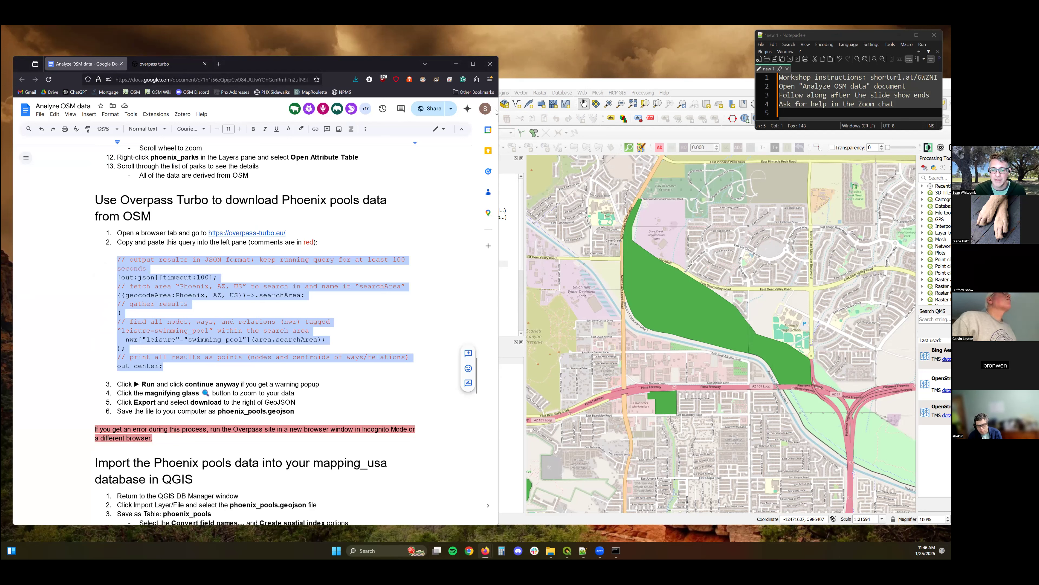
scroll(211, 318, down, 7)
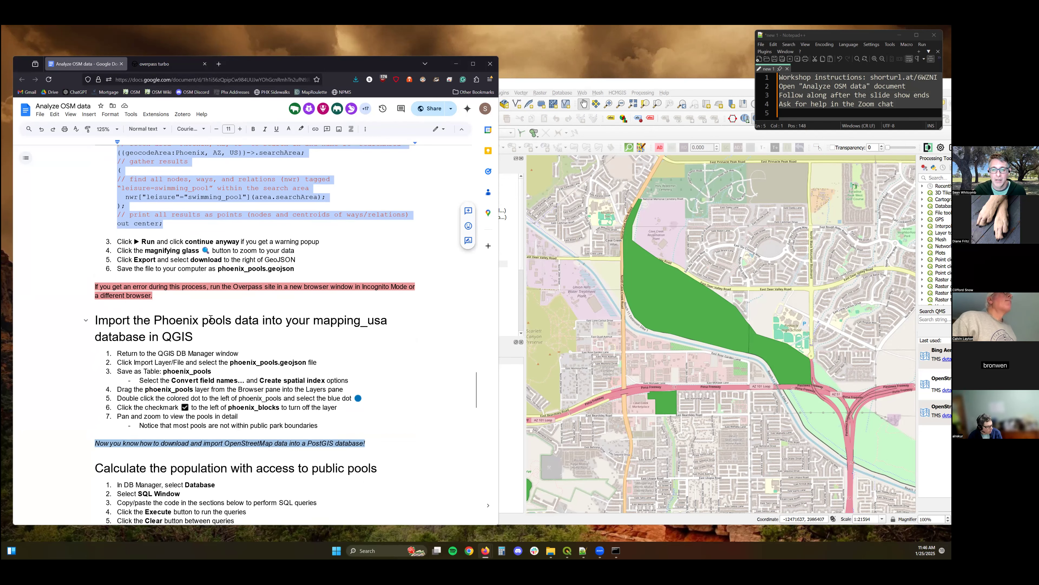
click(514, 83)
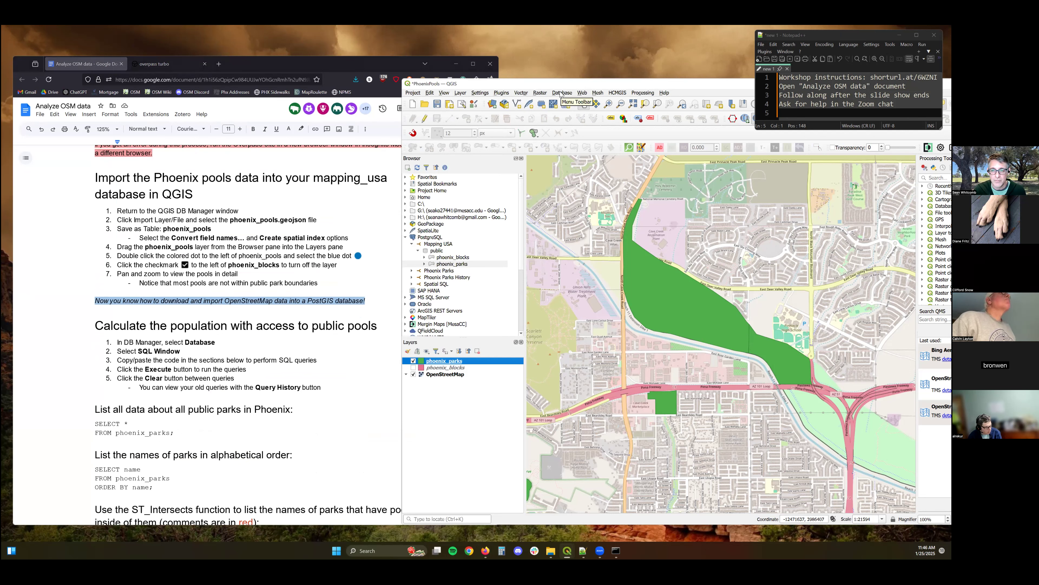
click(565, 103)
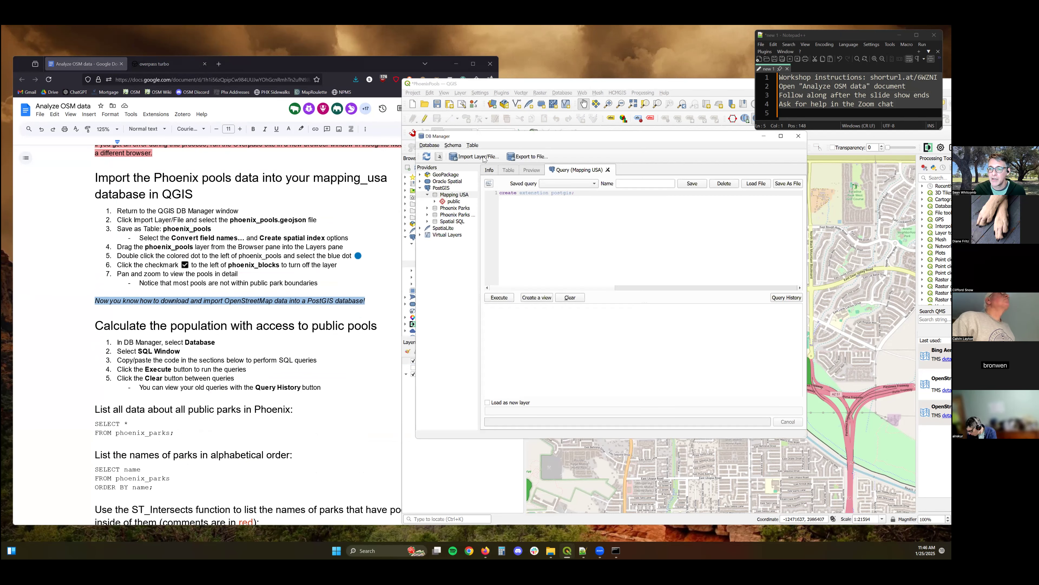
Import phoenix_pools.geojson from Downloads as table phoenix_pools, converting field names to lowercase and creating a spatial index.
click(475, 157)
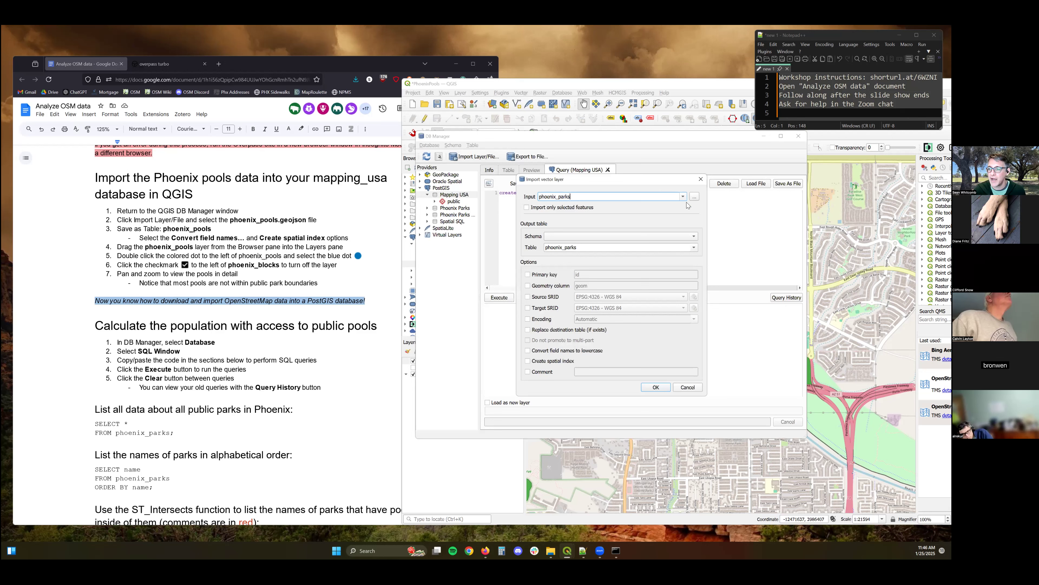
click(695, 197)
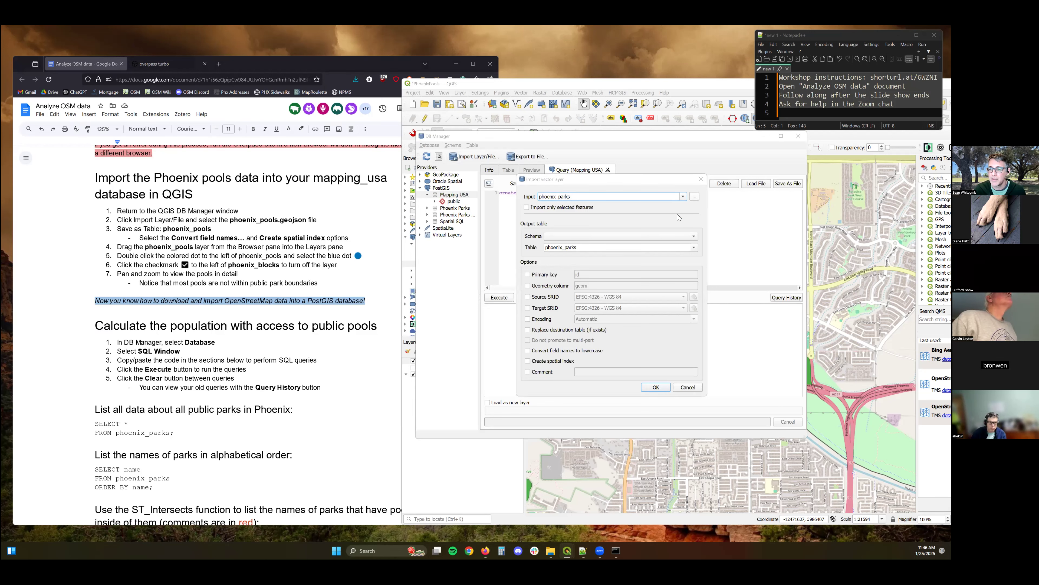
scroll(541, 269, up, 3)
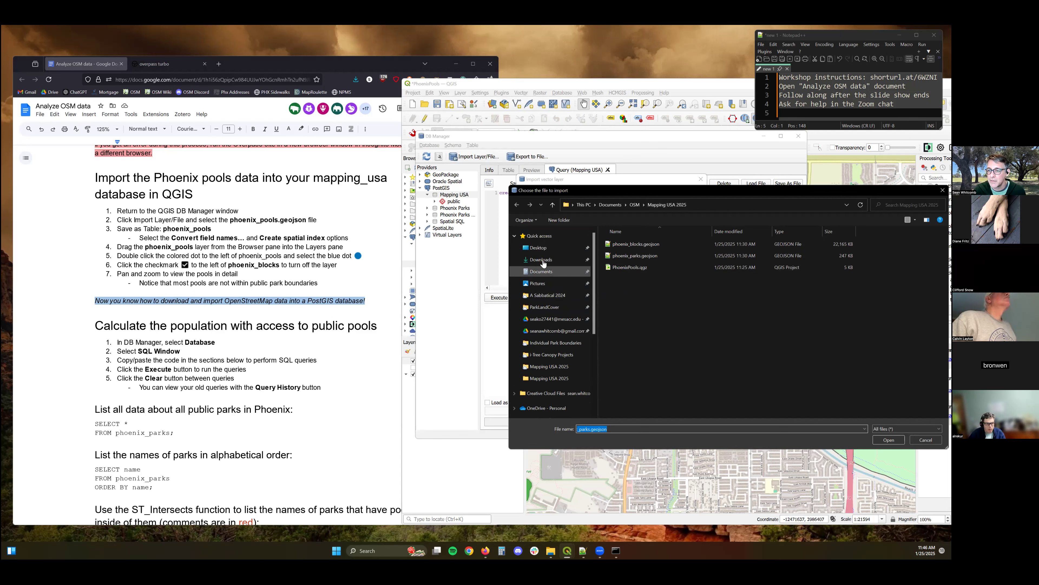
click(542, 261)
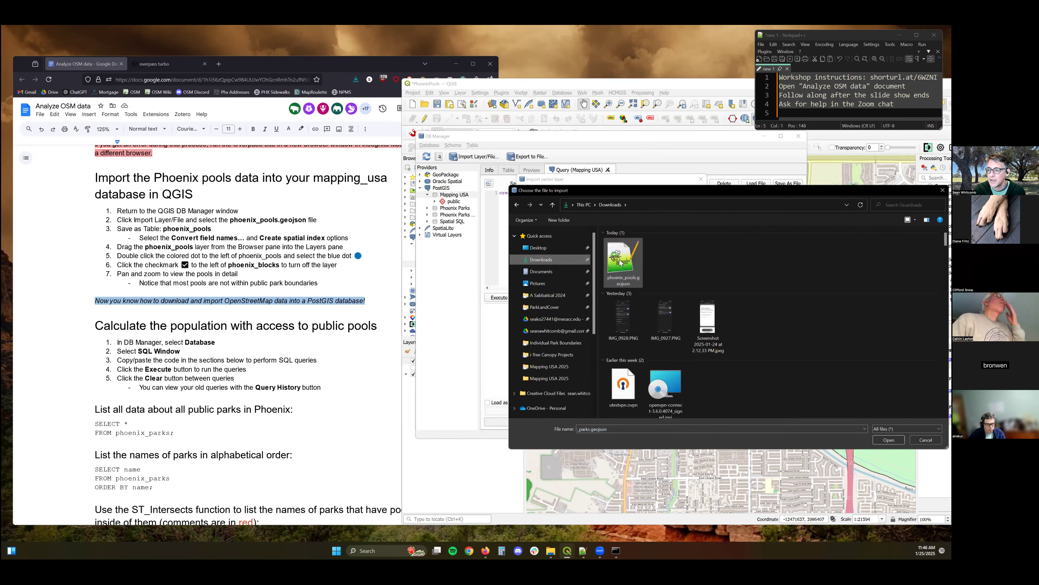
double_click(621, 258)
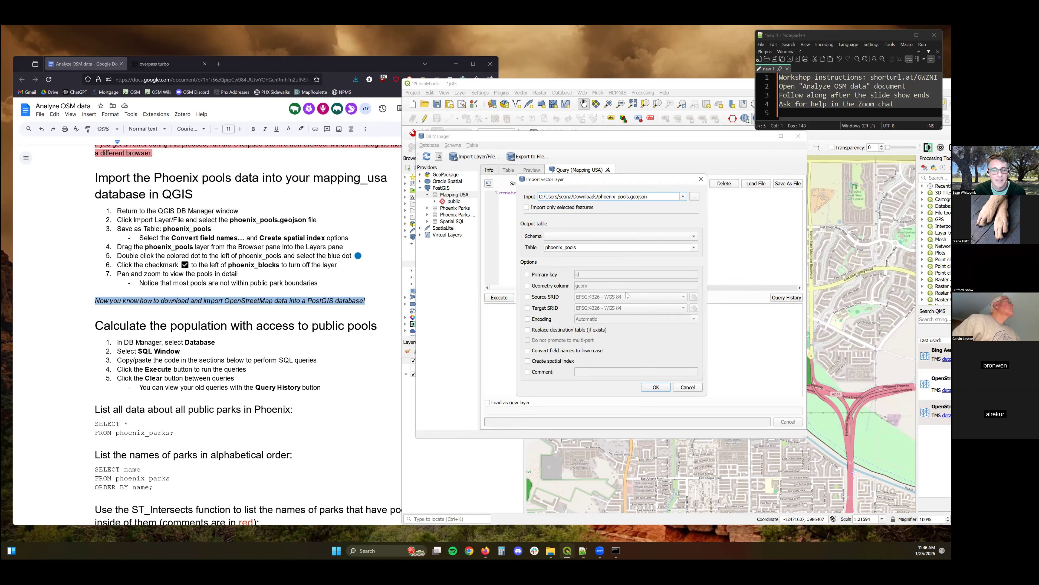
click(527, 361)
click(528, 351)
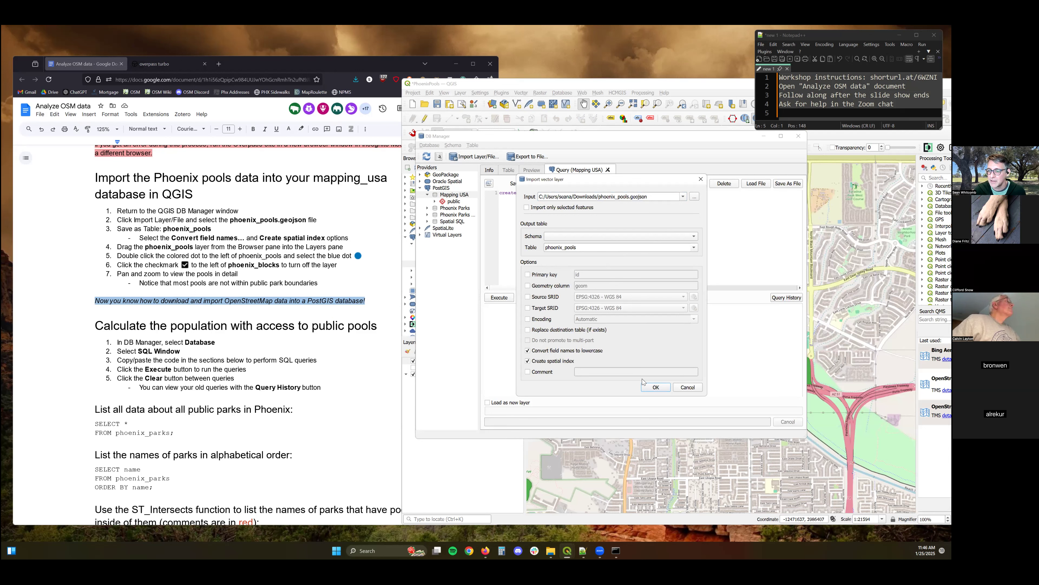
click(663, 387)
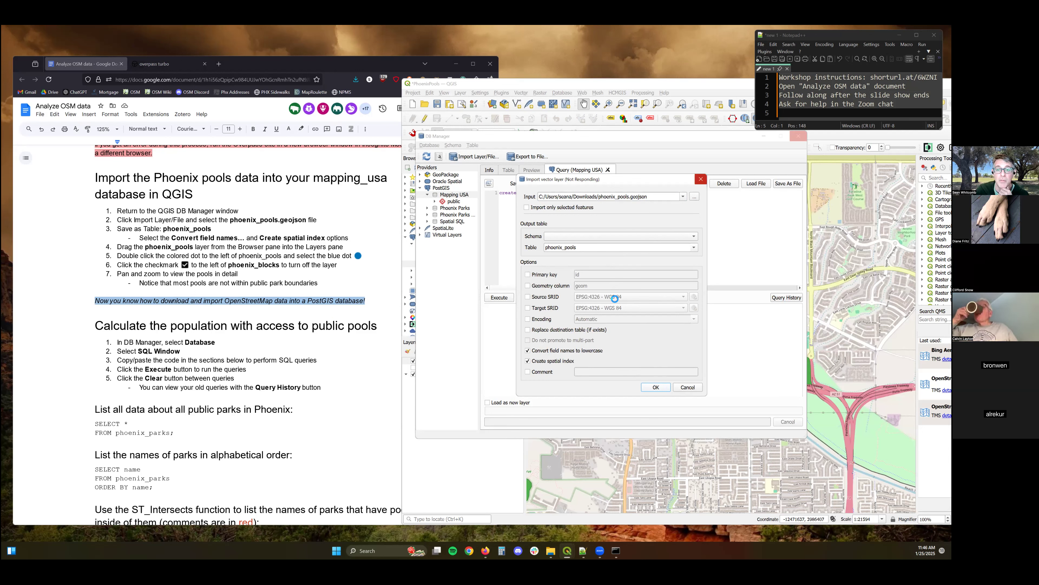
click(638, 300)
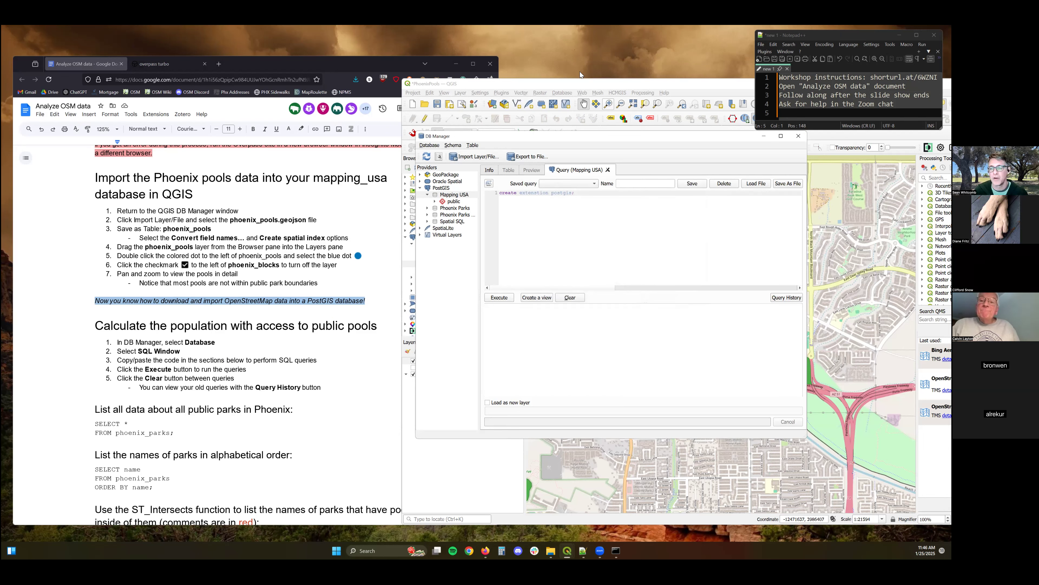
Read the next instructions in the document and close the DB Manager.
scroll(209, 211, up, 2)
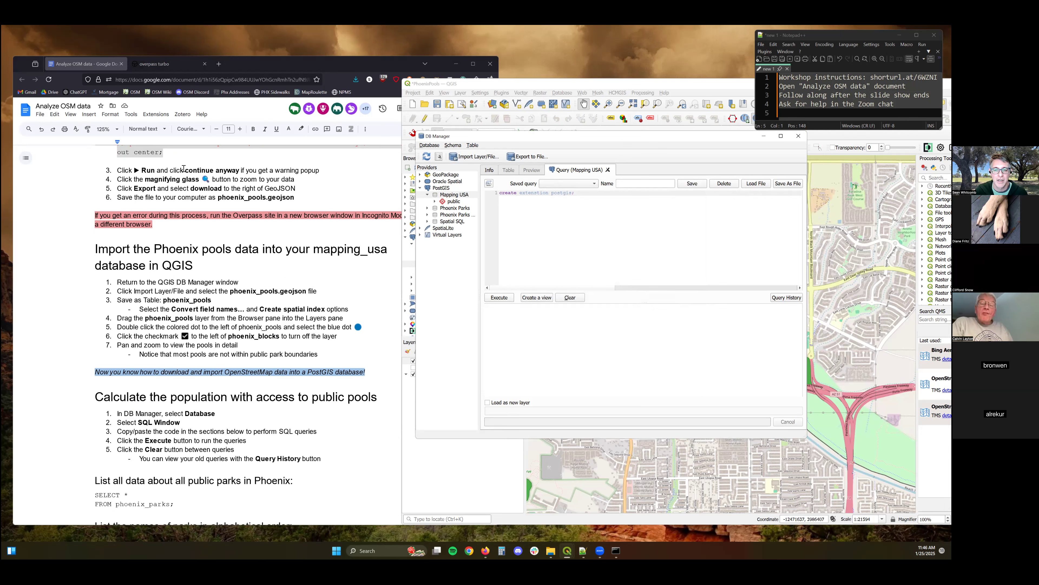
scroll(183, 169, up, 1)
click(160, 188)
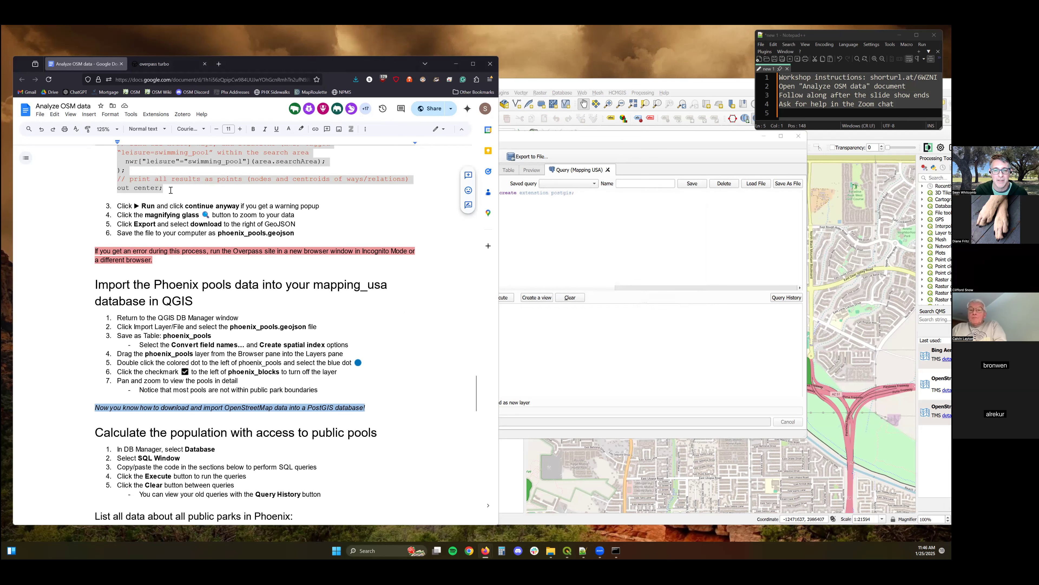
scroll(282, 271, down, 7)
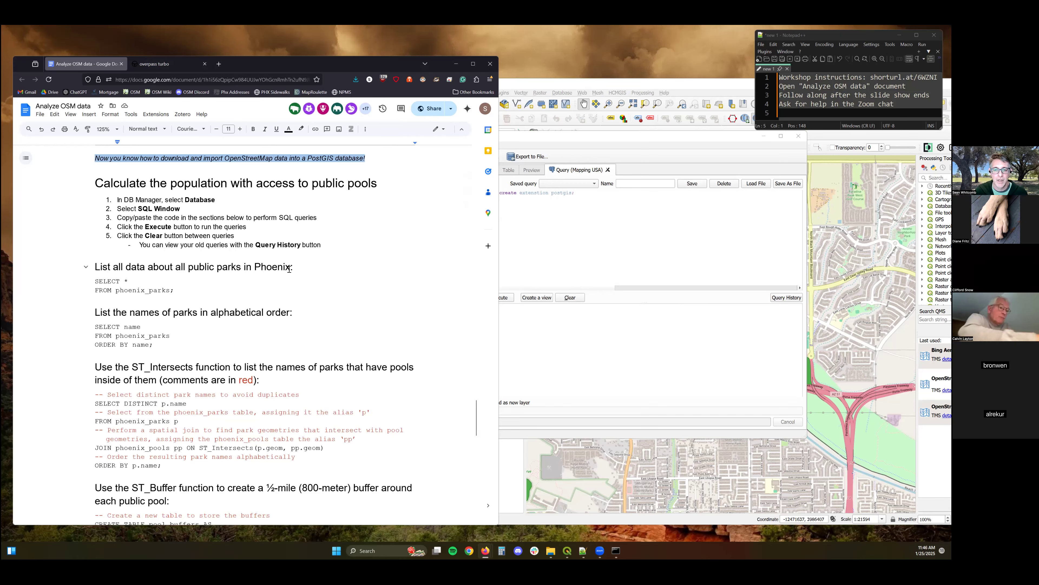
scroll(289, 268, up, 3)
scroll(303, 241, down, 4)
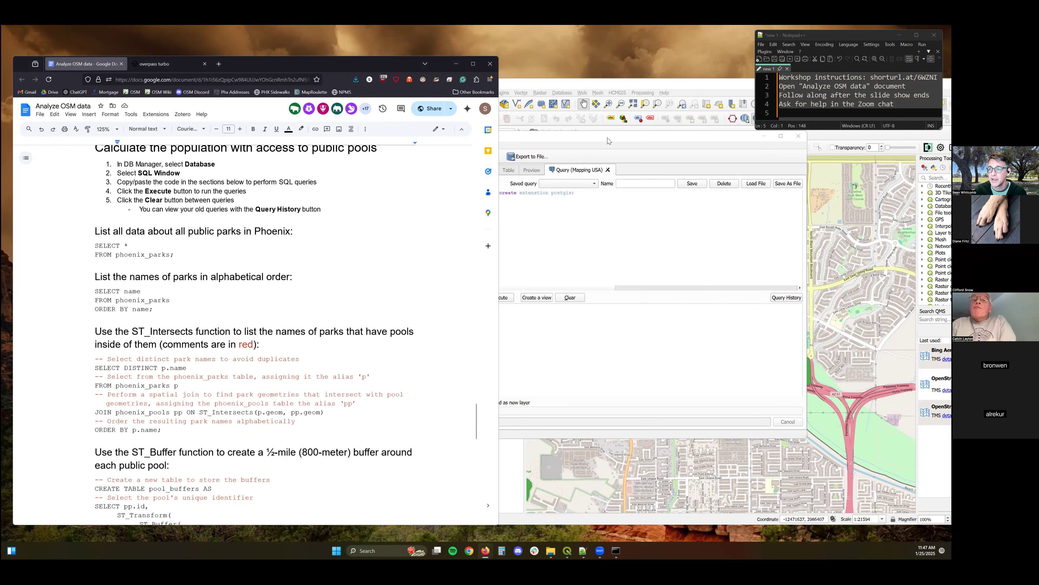
click(567, 140)
drag(480, 133, 359, 123)
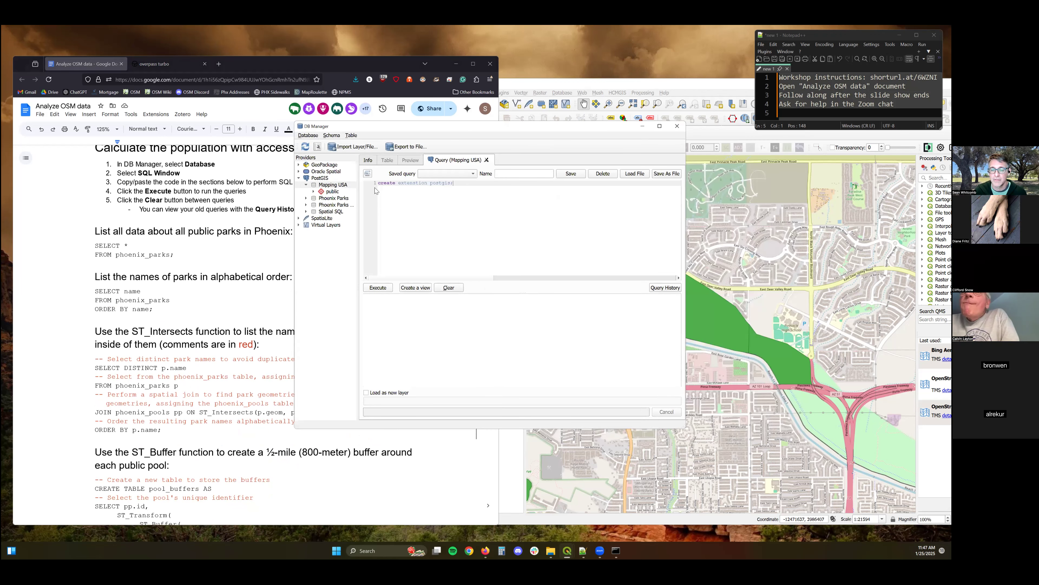
click(677, 125)
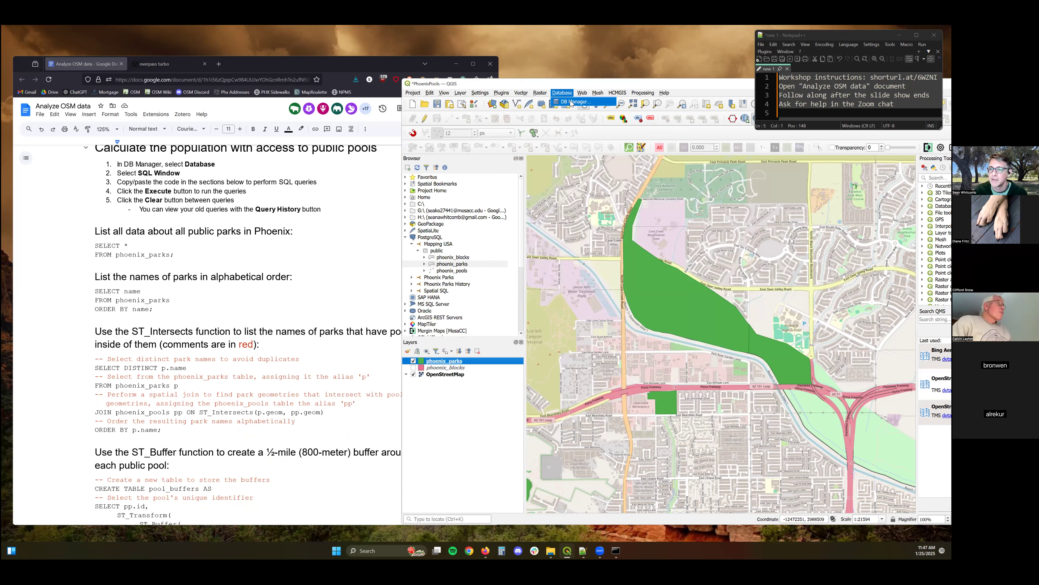
Reopen the DB Manager and move its window aside of the instructions.
click(563, 93)
click(575, 157)
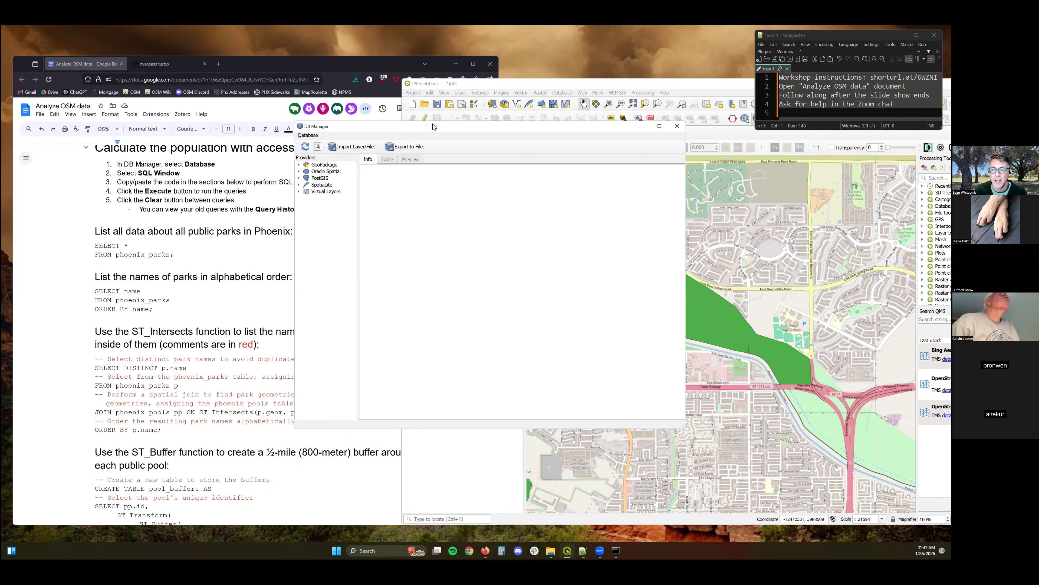
drag(567, 123, 703, 116)
scroll(243, 210, up, 3)
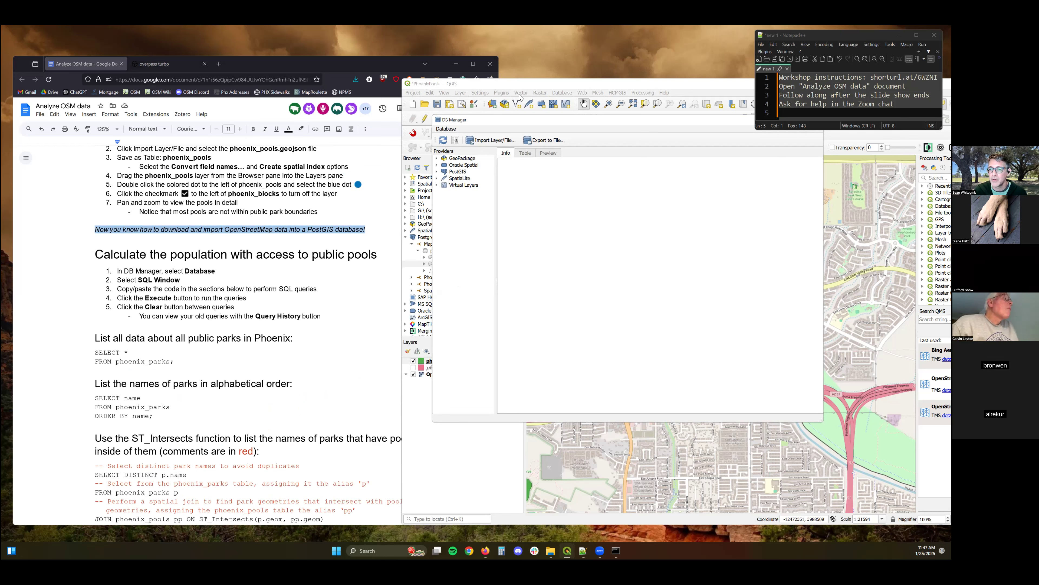
Add the phoenix_pools table from the Browser's Mapping USA public schema to the Layers panel.
click(425, 360)
drag(442, 271, 426, 364)
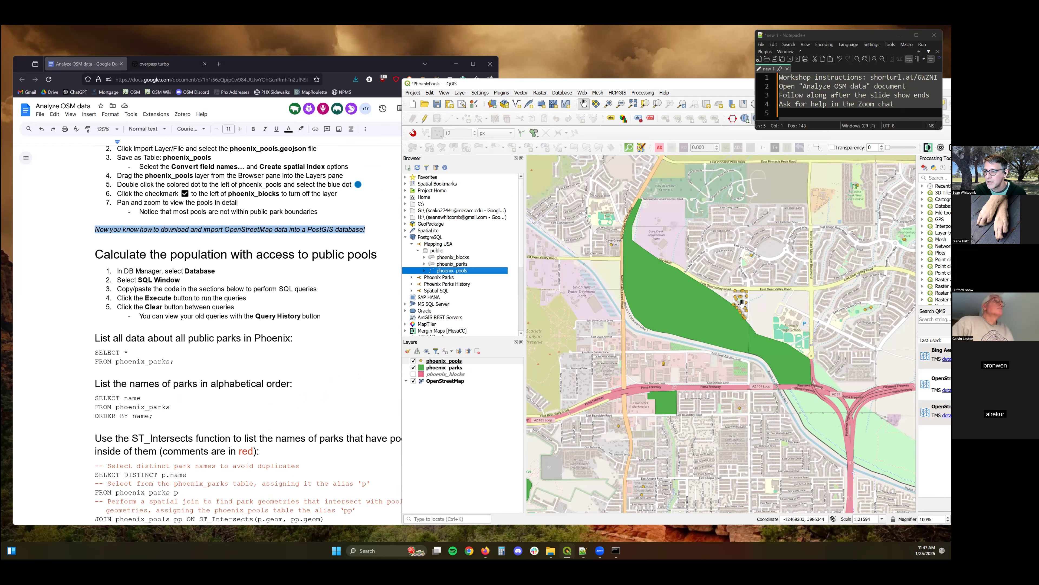
click(422, 363)
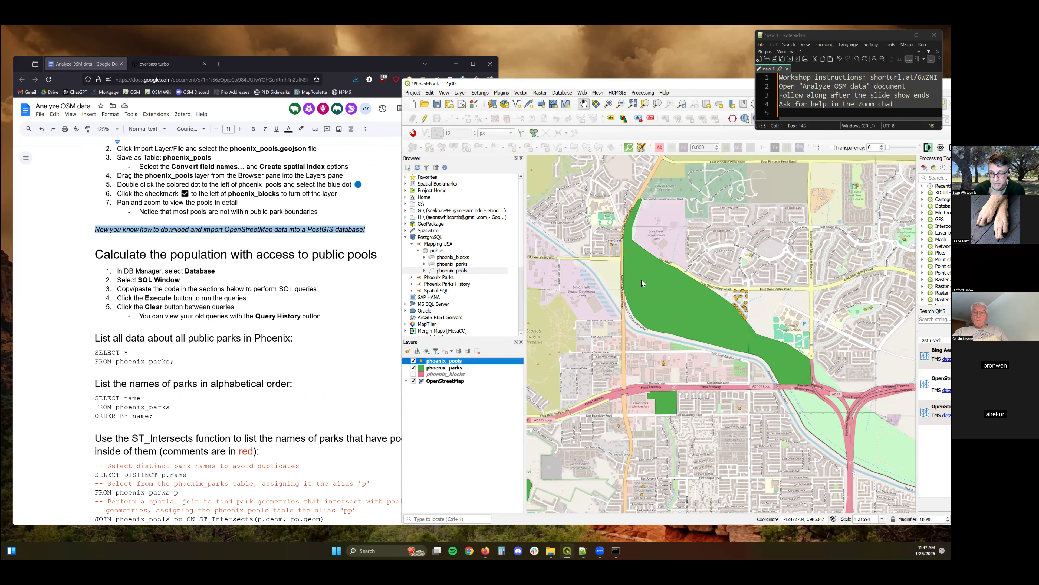
Change the phoenix_pools layer symbology to the blue dot style.
double_click(421, 361)
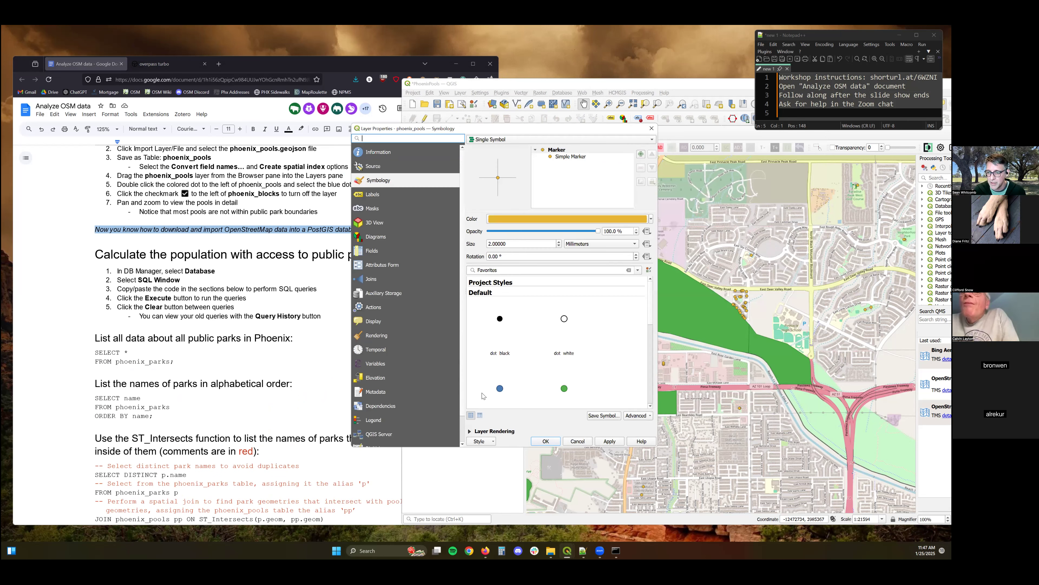
click(500, 388)
click(546, 441)
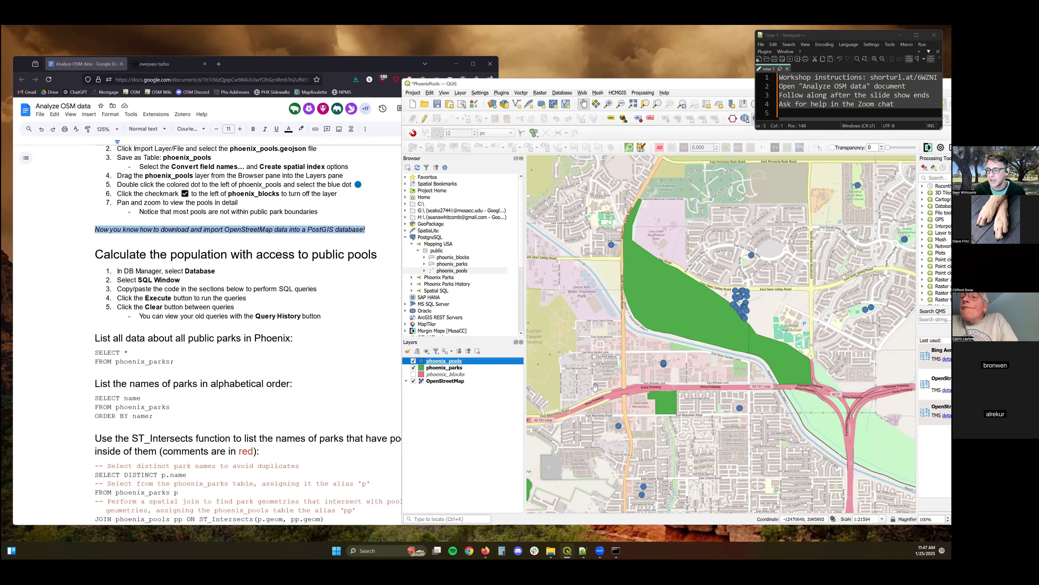
Zoom the map out and back in to inspect the pool points around the parks.
scroll(673, 341, down, 1)
scroll(634, 258, down, 1)
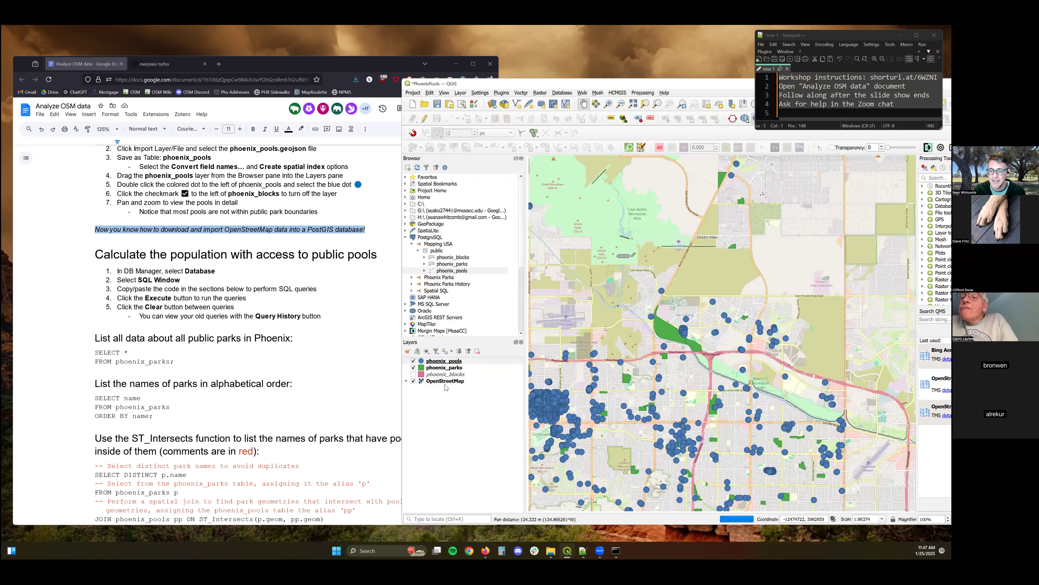
scroll(705, 434, up, 2)
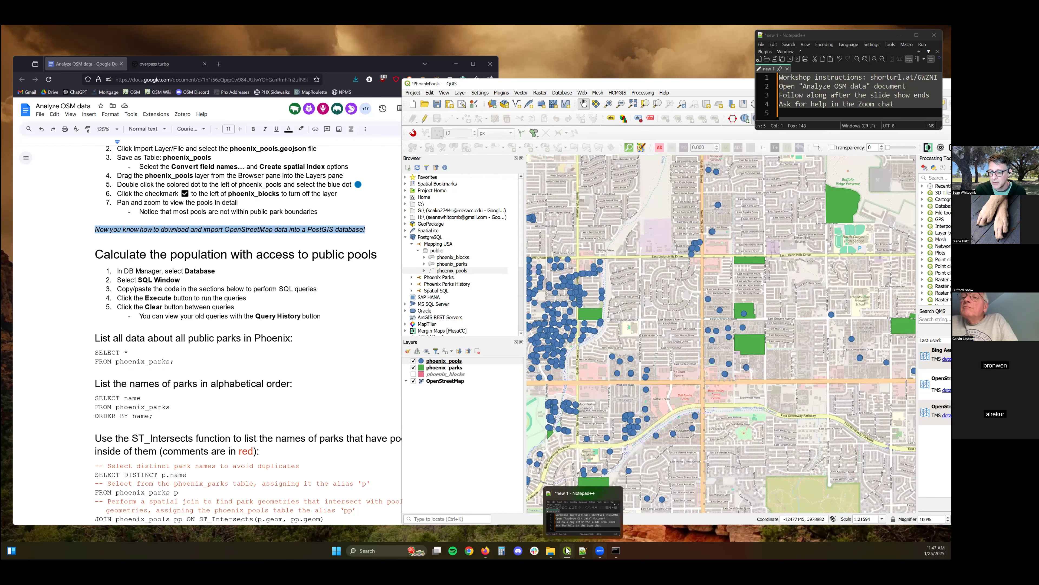
Switch to the DB Manager, refresh it and expand the PostGIS Mapping USA connection down to the public schema.
mouse_move(568, 550)
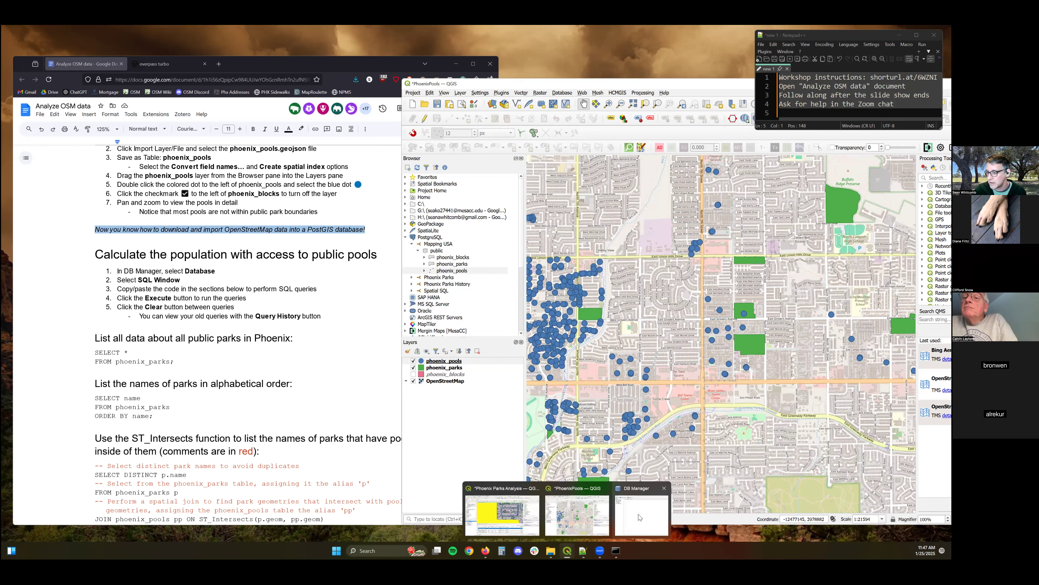
click(610, 509)
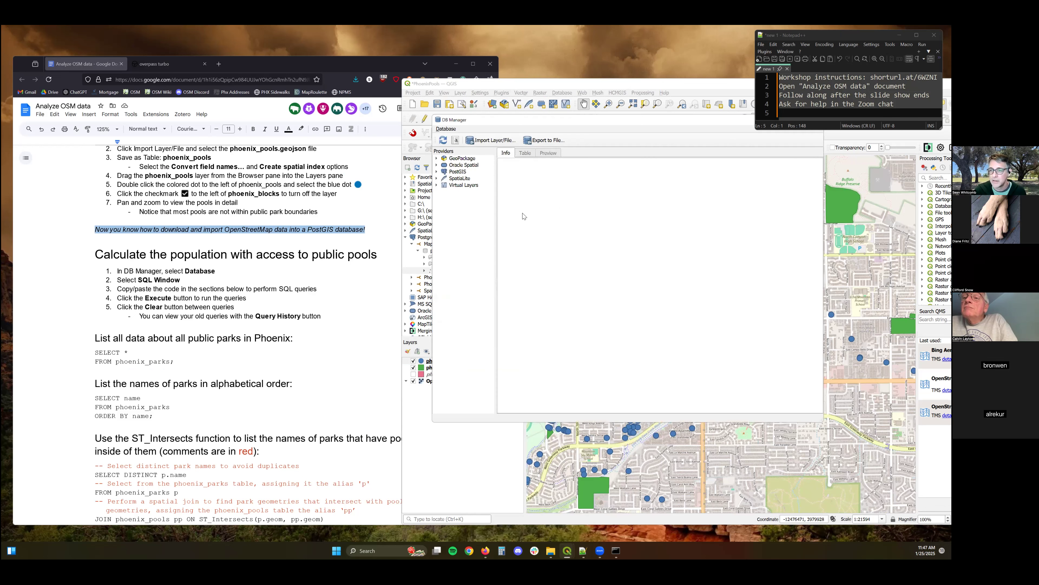
click(446, 129)
click(457, 146)
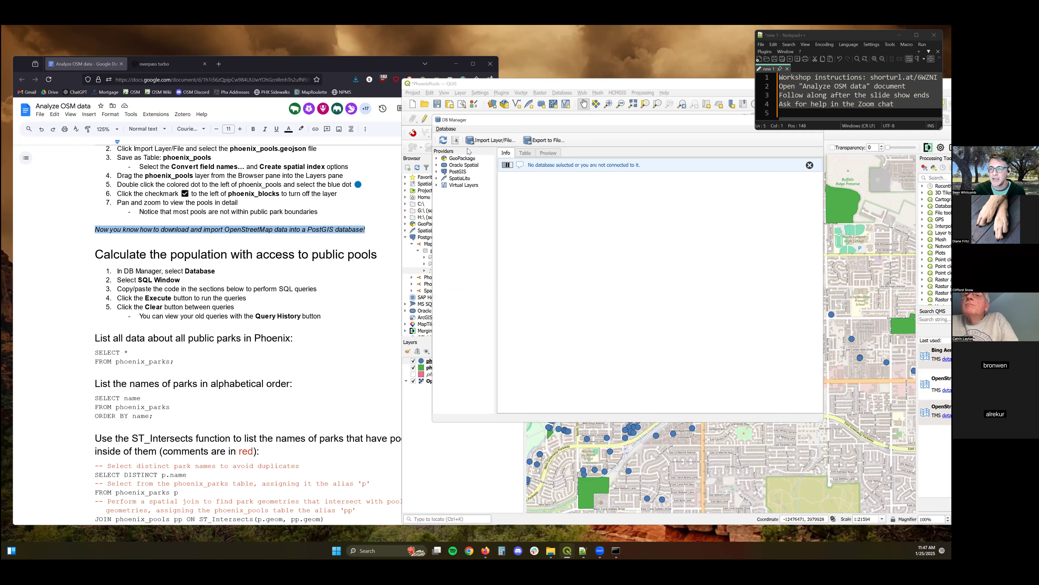
click(446, 172)
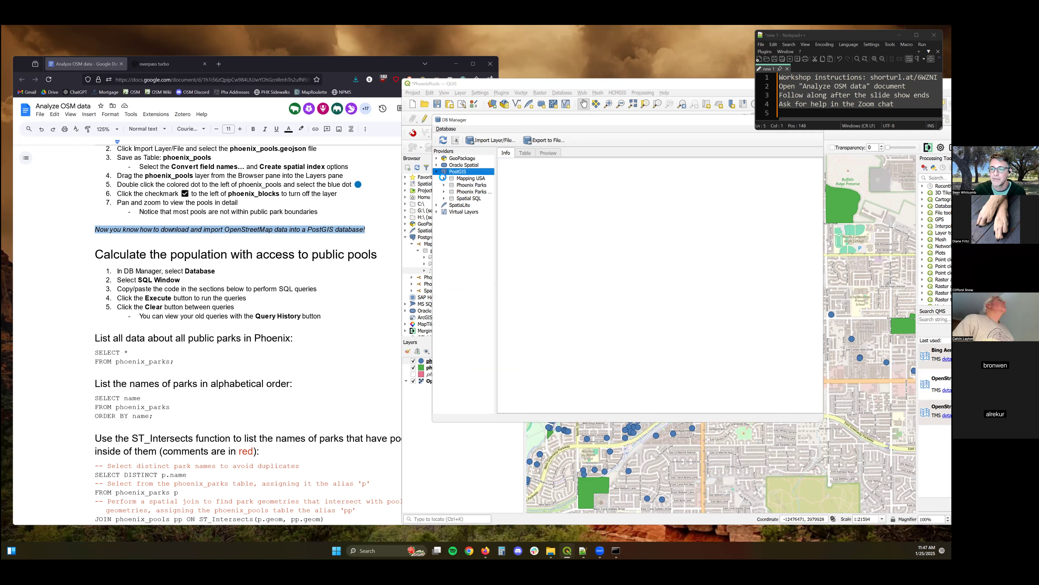
click(466, 178)
click(470, 186)
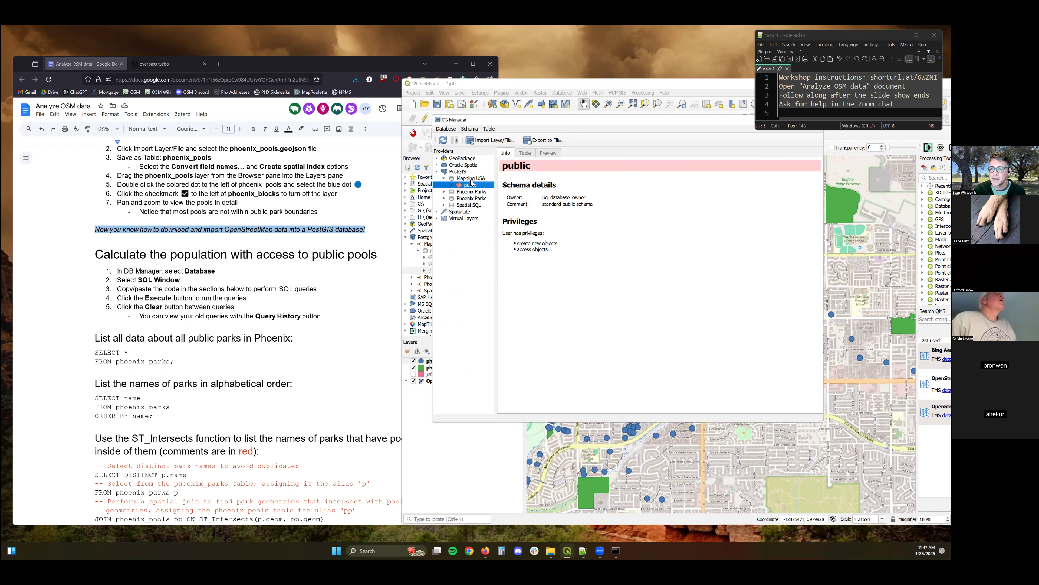
Open a single SQL query window for the Mapping USA database in the DB Manager.
click(455, 141)
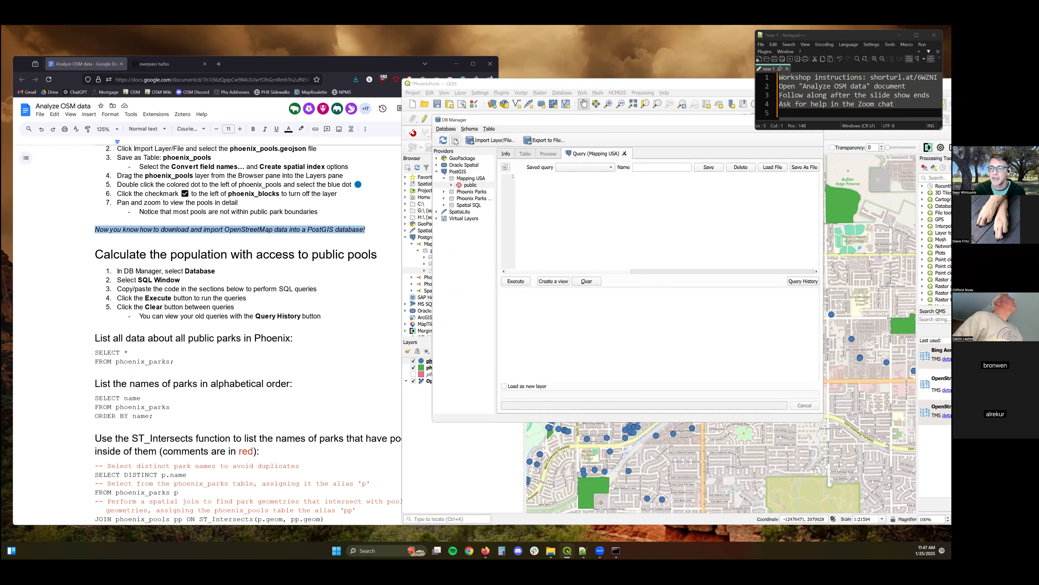
click(541, 176)
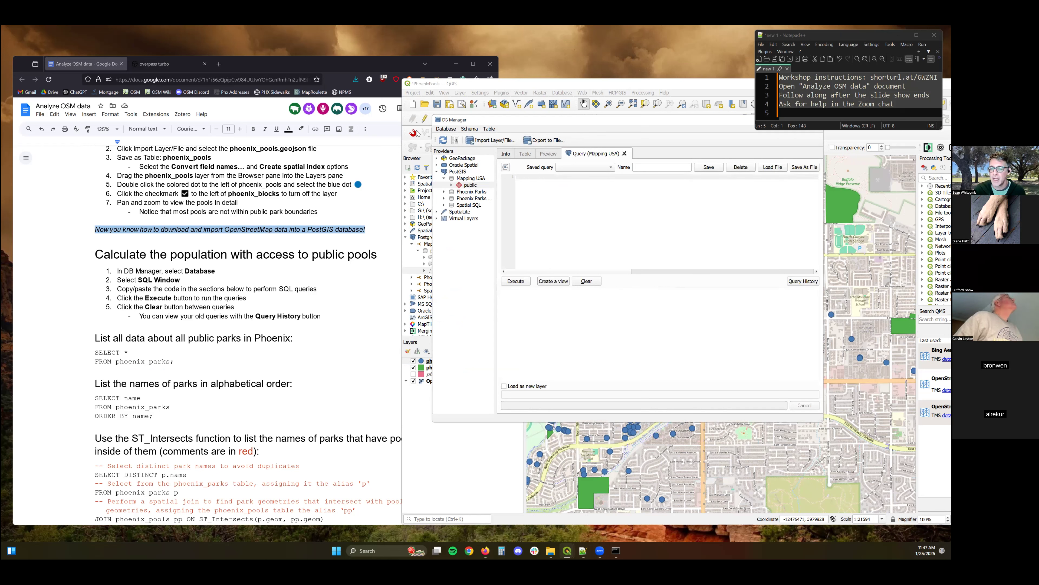
click(454, 129)
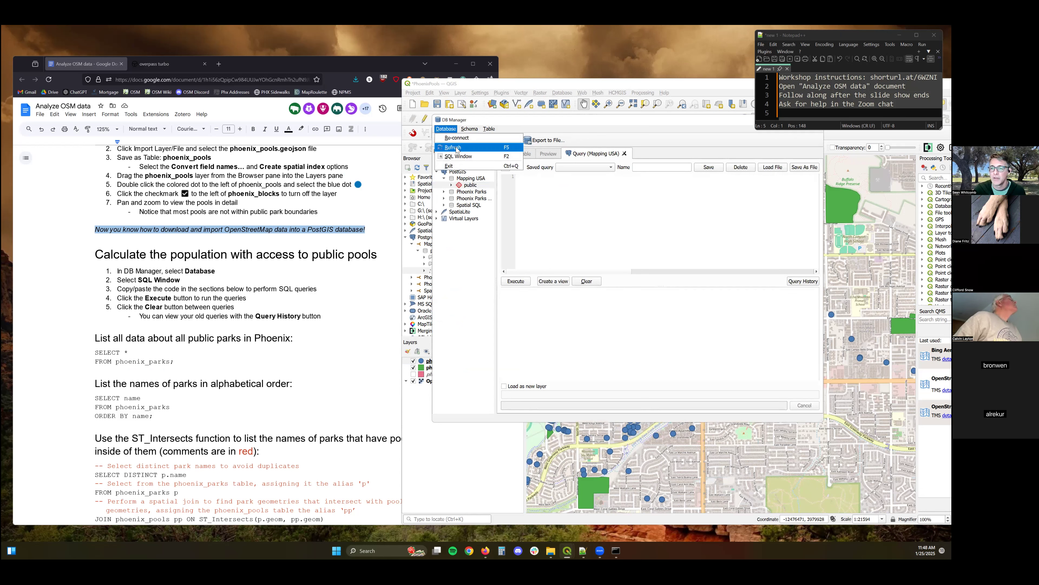
click(458, 146)
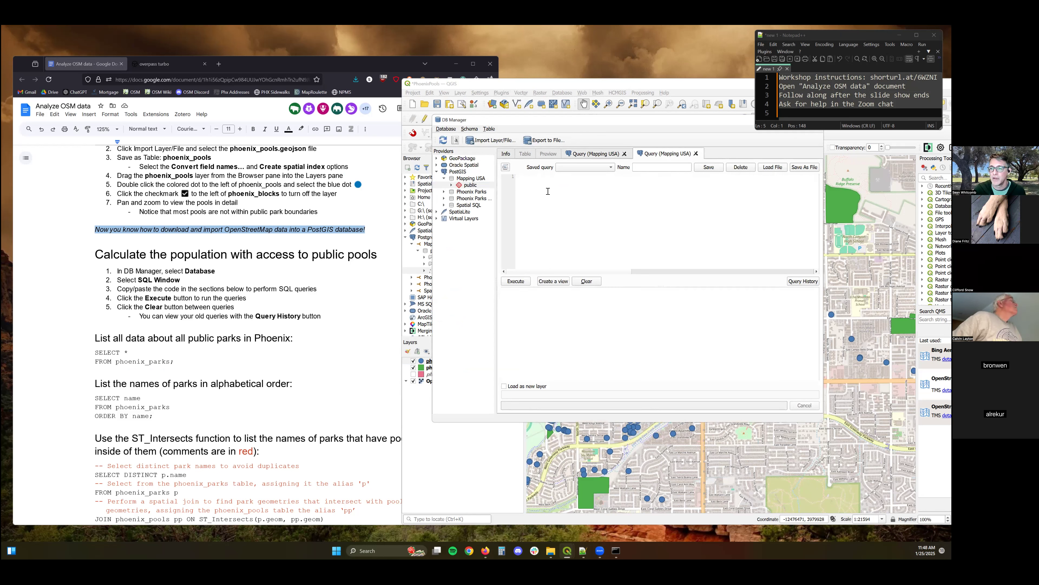
click(696, 153)
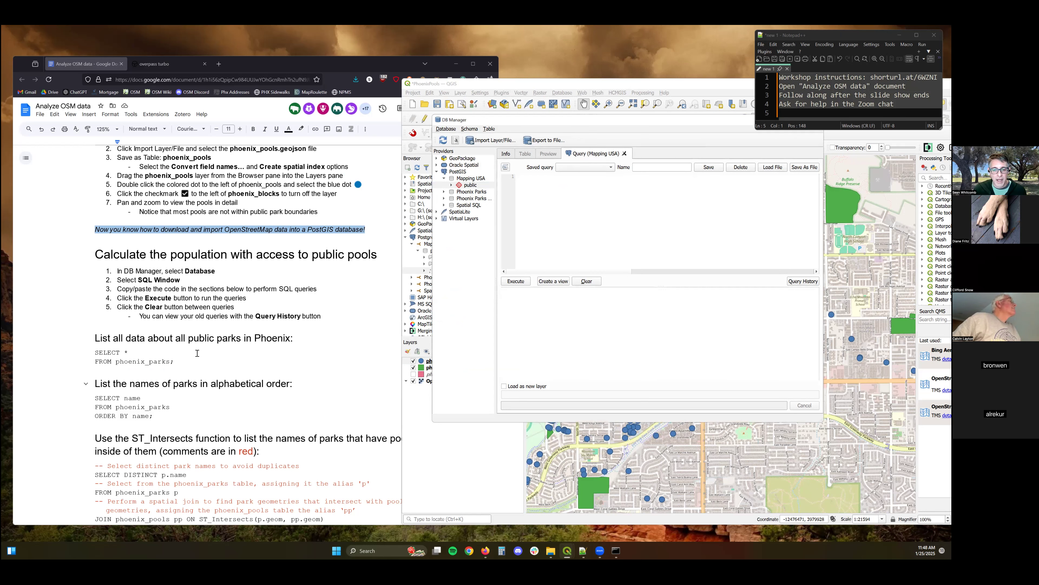
Copy the query SELECT * FROM phoenix_parks; from the instructions document, run it, and scroll through the results.
scroll(197, 353, down, 1)
drag(174, 326, 96, 320)
key(ctrl+c)
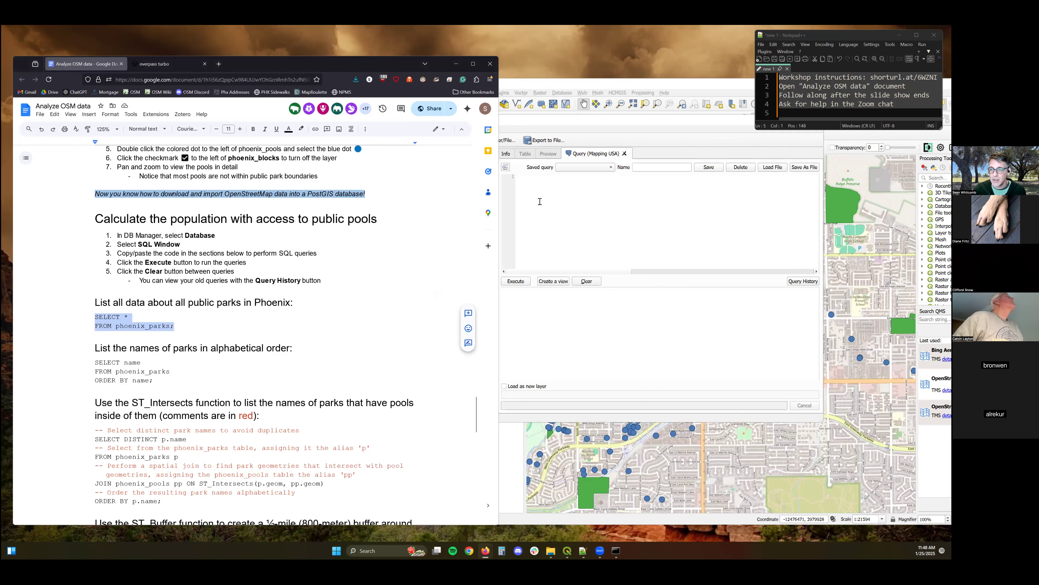
click(534, 181)
key(ctrl+v)
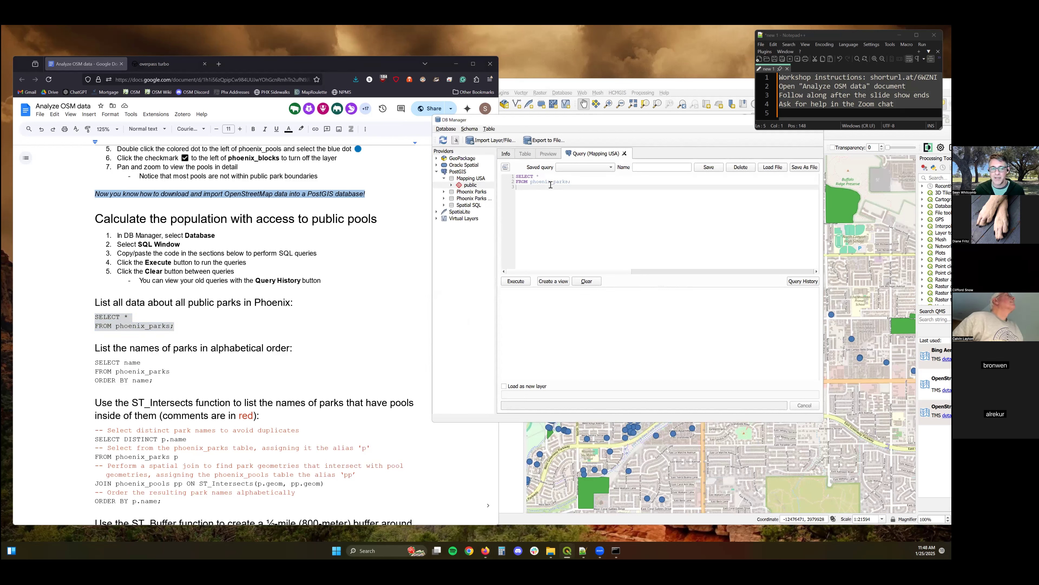
click(524, 283)
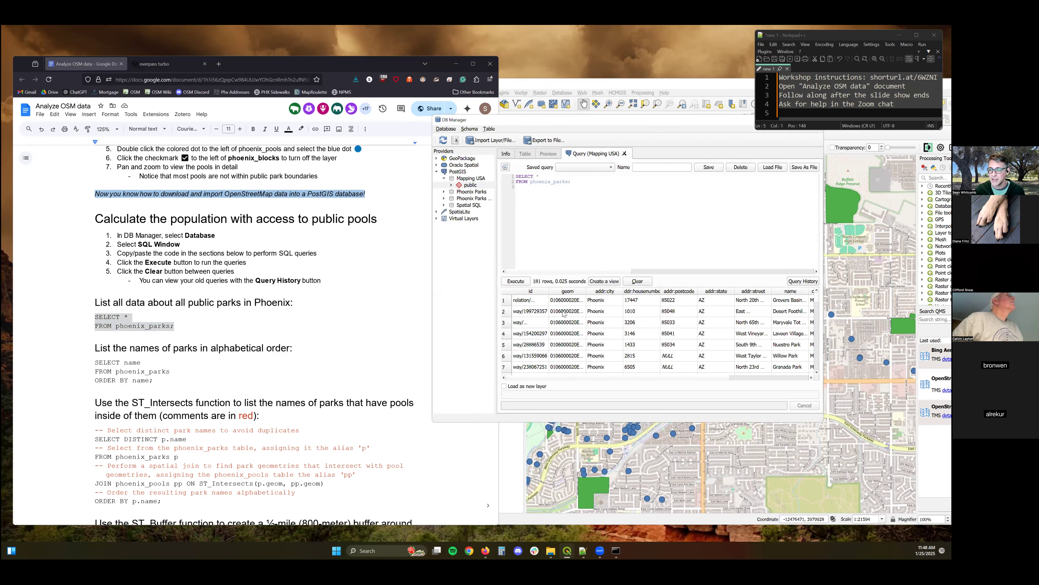
scroll(629, 338, down, 7)
scroll(629, 345, down, 7)
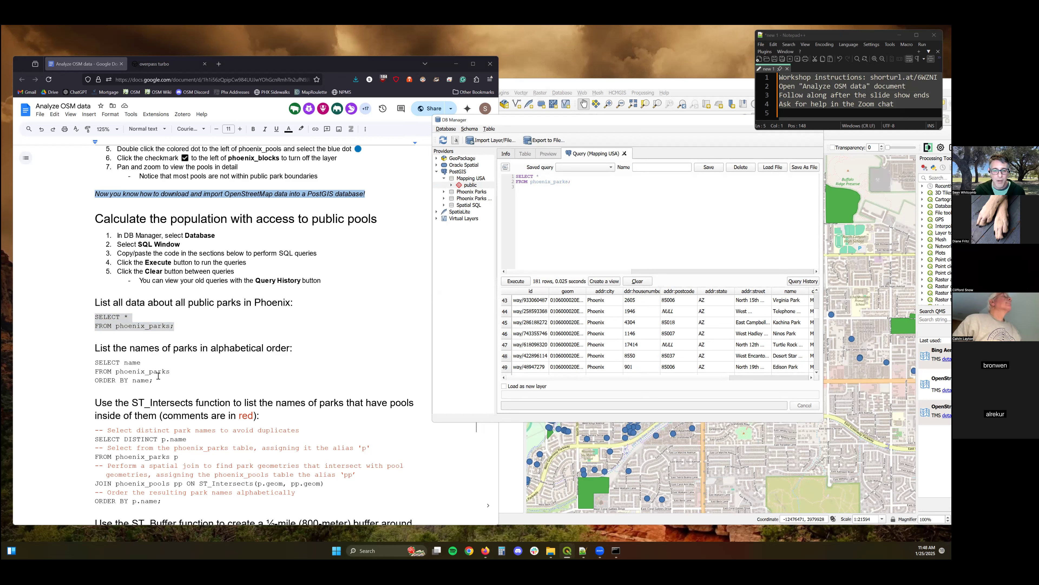
Clear the editor and run the query listing park names from phoenix_parks ordered by name, then scroll the results.
drag(156, 380, 97, 366)
key(ctrl+c)
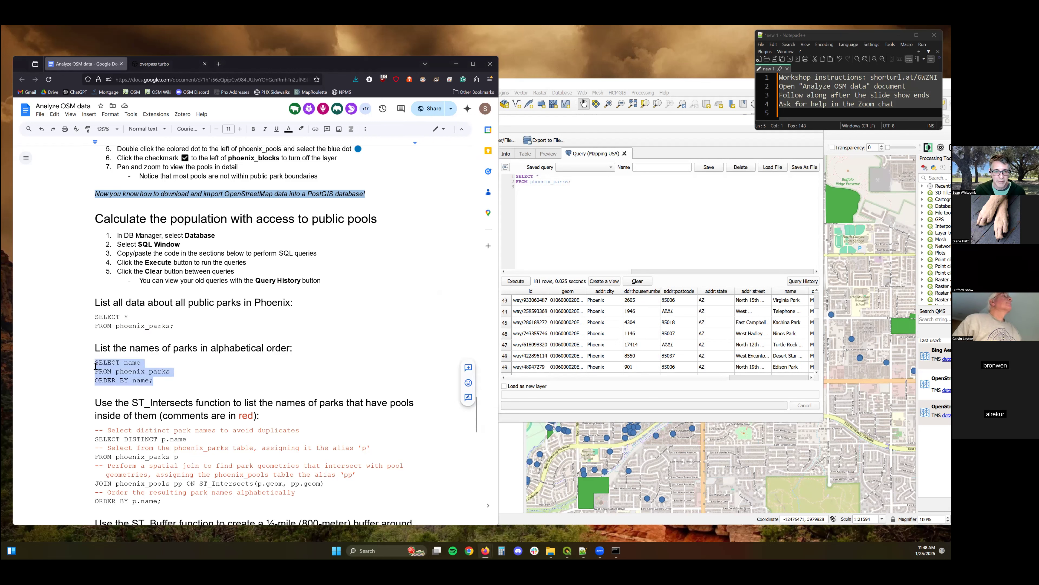
click(551, 192)
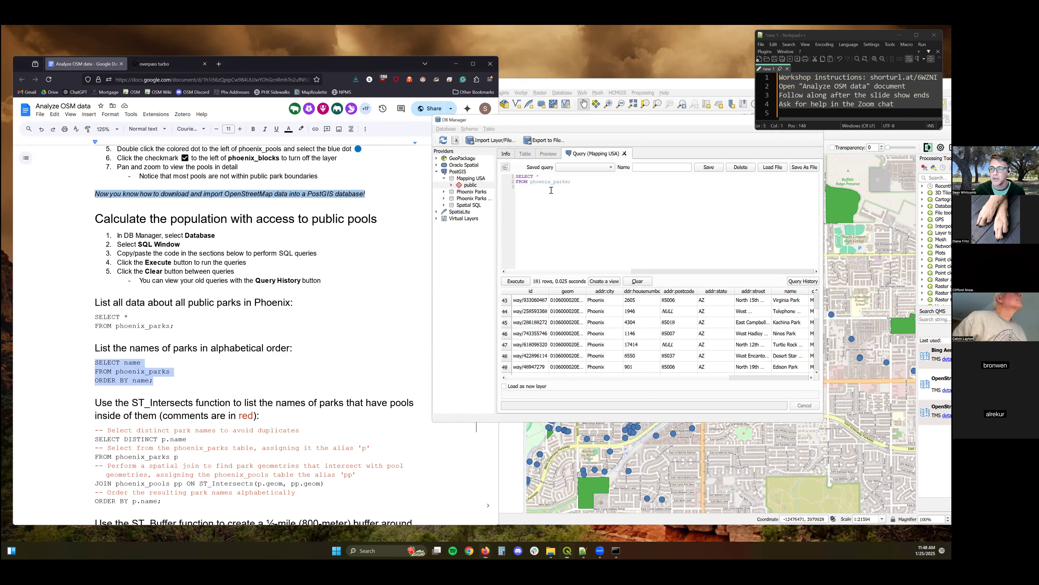
click(638, 282)
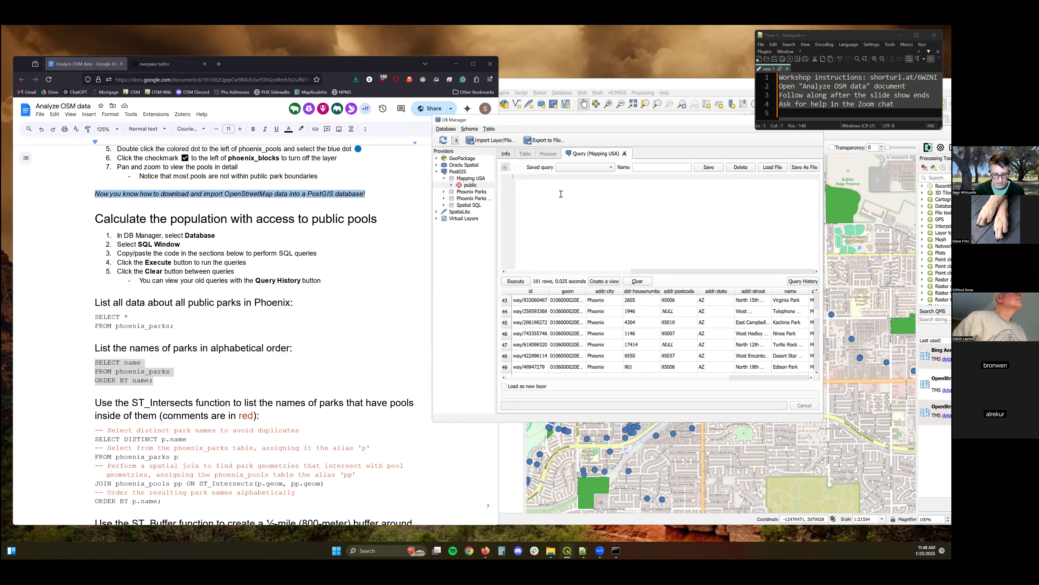
key(ctrl+v)
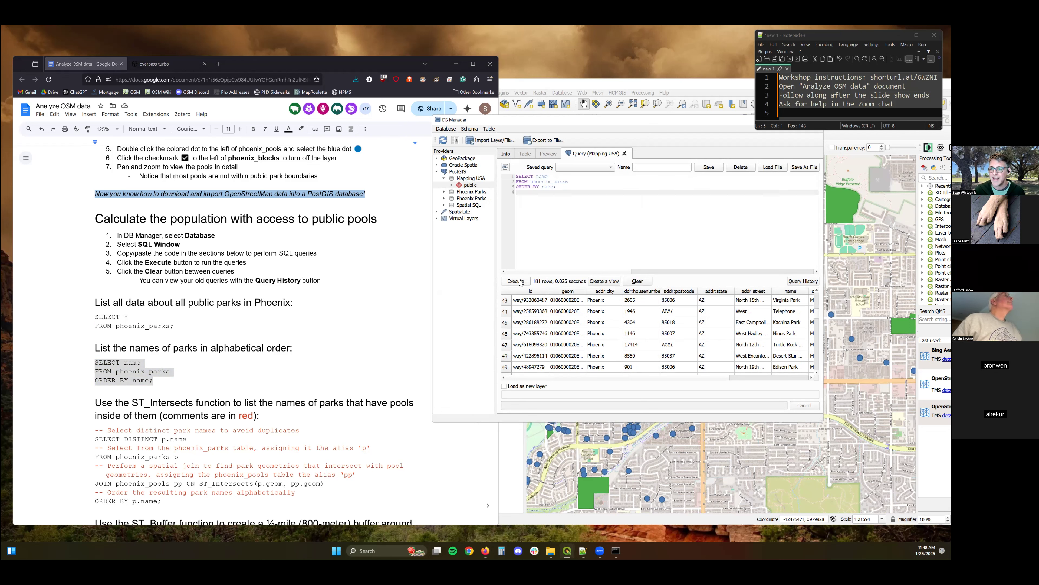
click(515, 282)
scroll(538, 324, down, 19)
scroll(532, 345, up, 3)
scroll(544, 333, up, 18)
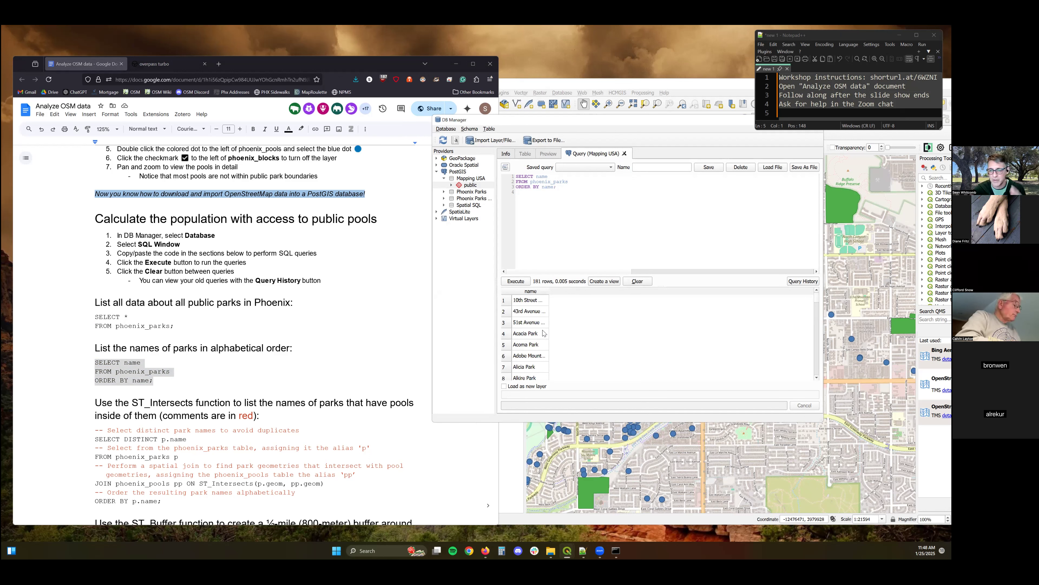
Clear the editor and run the ST_Intersects query selecting distinct names of parks that contain pools, ordered by name.
scroll(323, 341, down, 4)
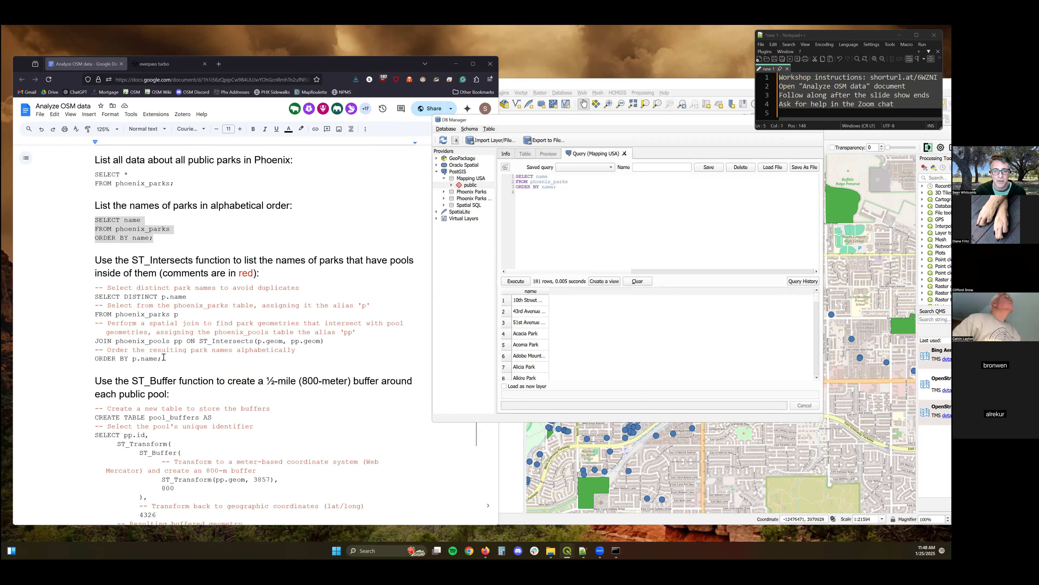
click(136, 341)
drag(163, 358, 94, 287)
key(ctrl+c)
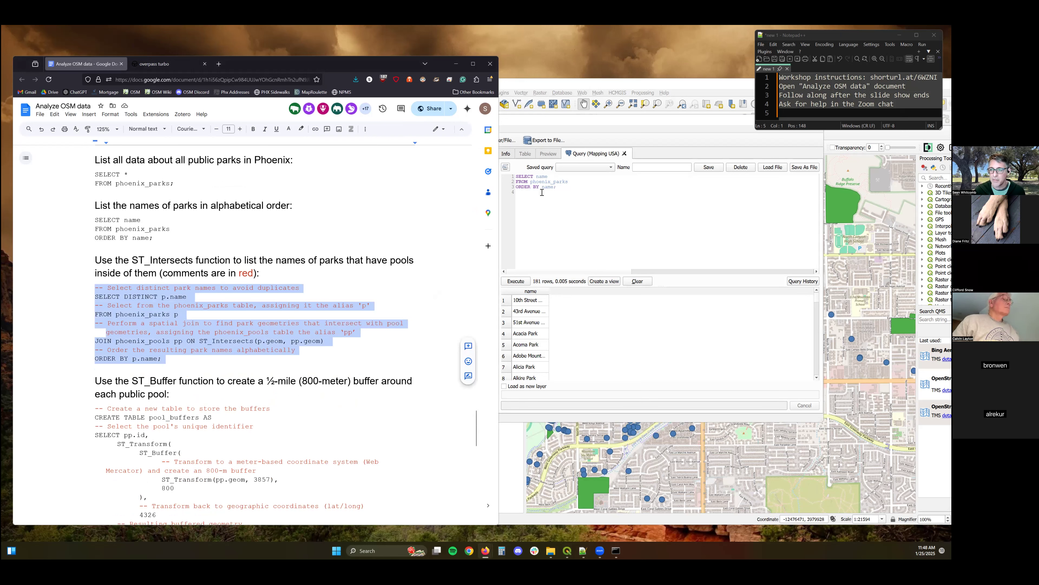
click(512, 219)
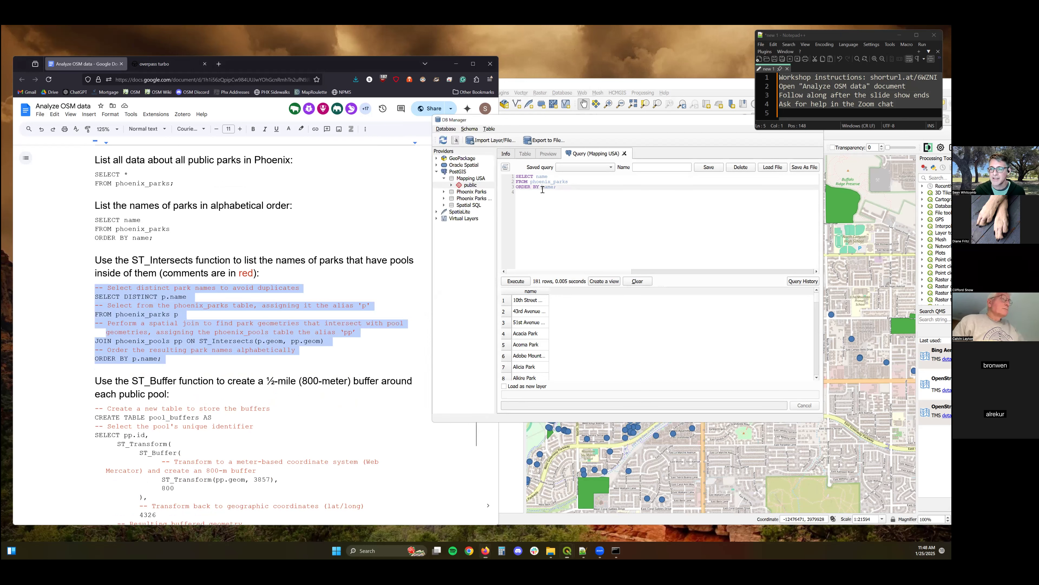
click(638, 281)
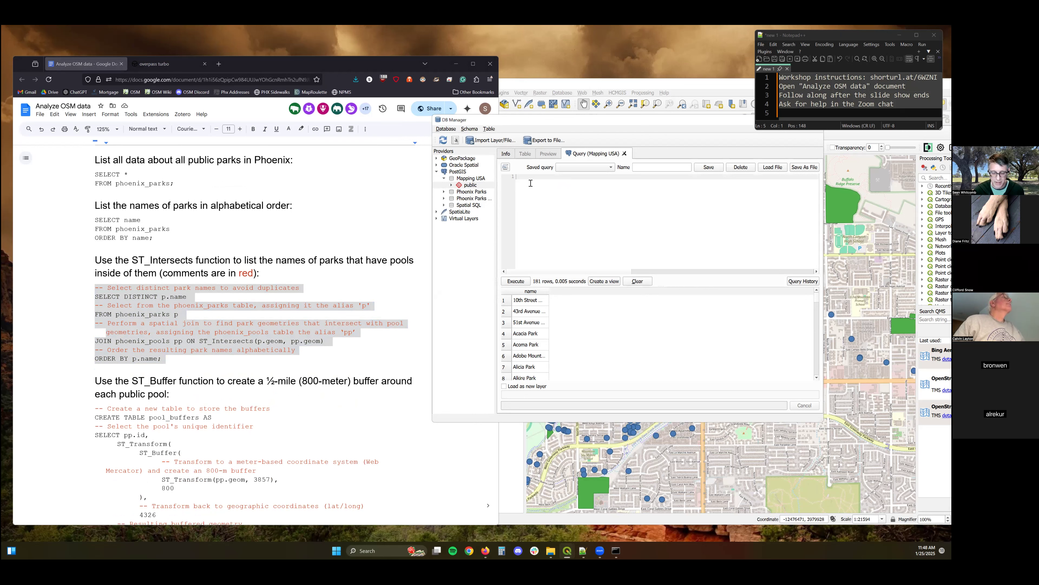
key(ctrl+v)
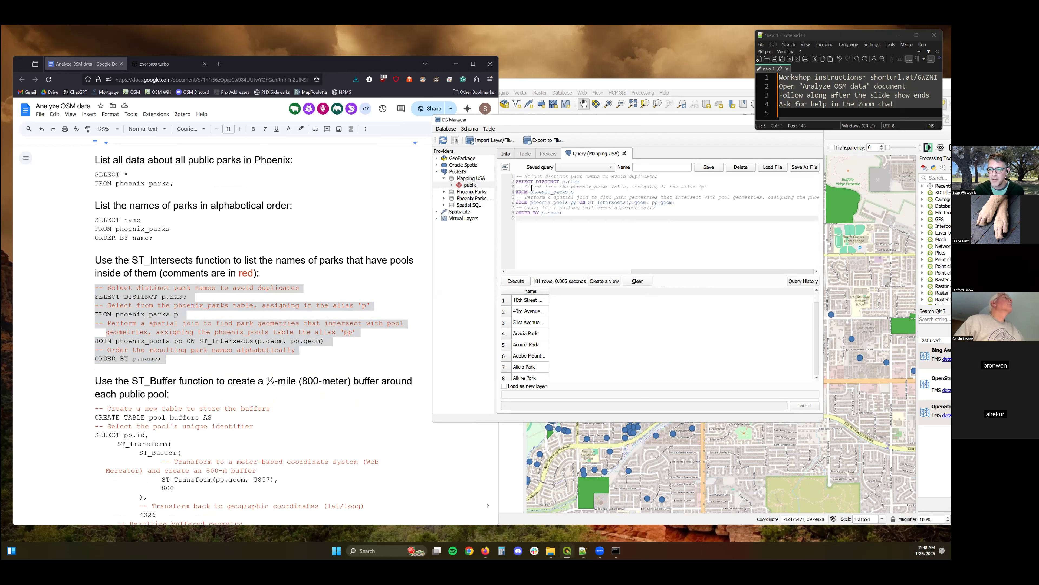
click(520, 281)
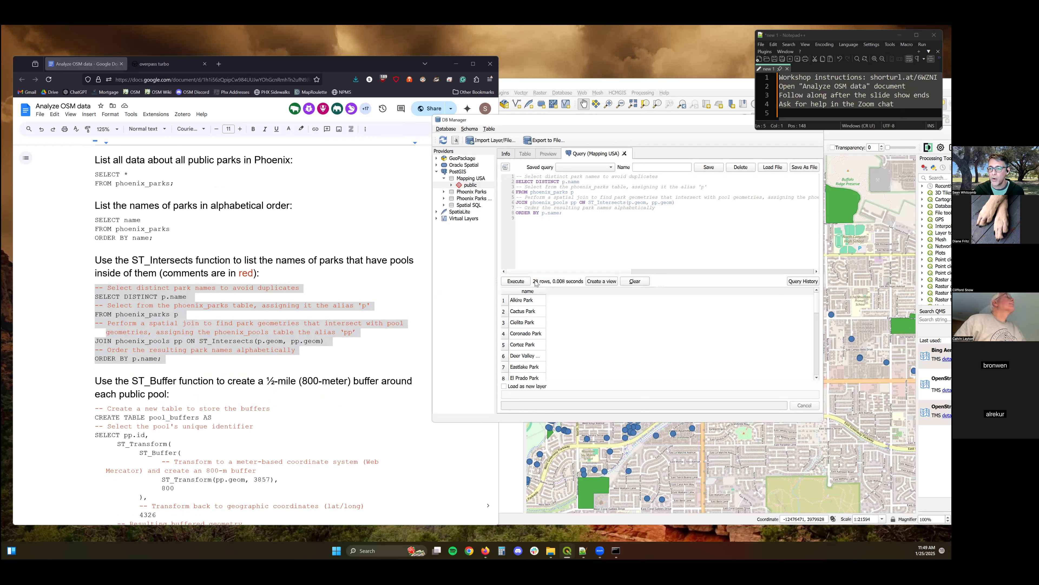
scroll(530, 349, down, 5)
scroll(531, 349, up, 5)
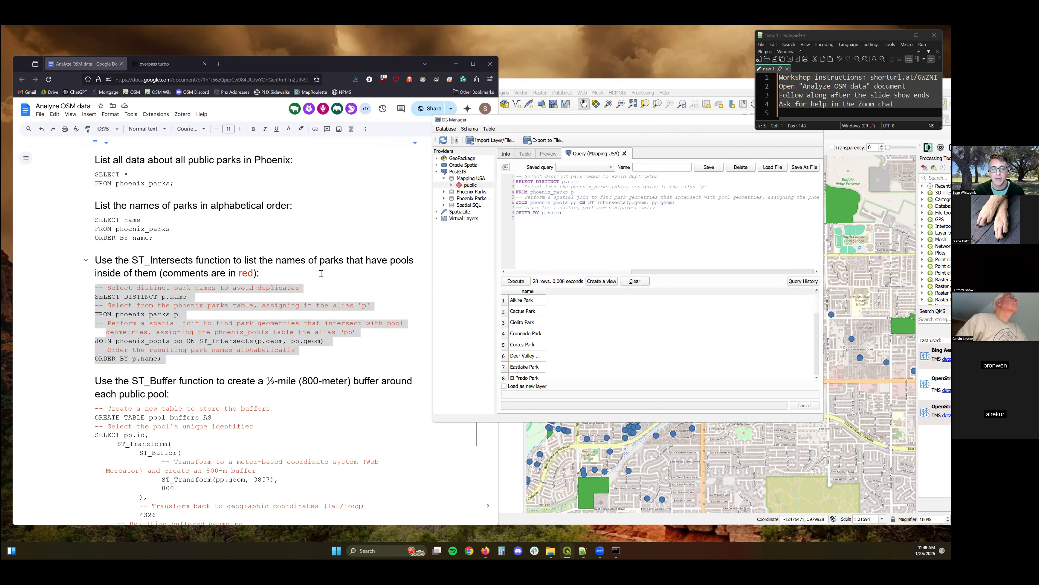
Clear the editor and run the ST_Buffer query creating the pool_buffers table with 800-meter buffers around pools inside parks.
scroll(321, 273, down, 4)
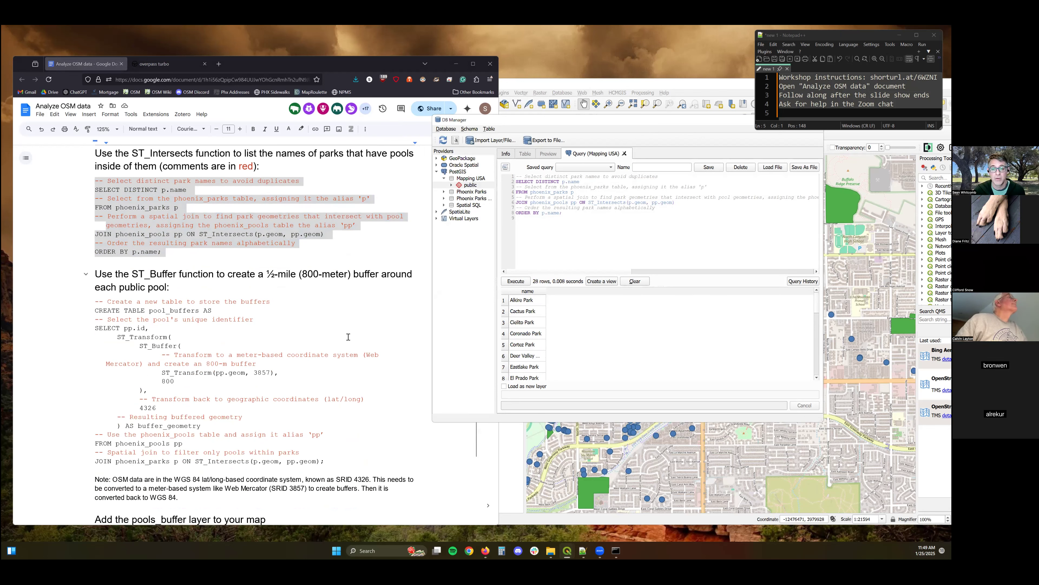
scroll(321, 326, down, 1)
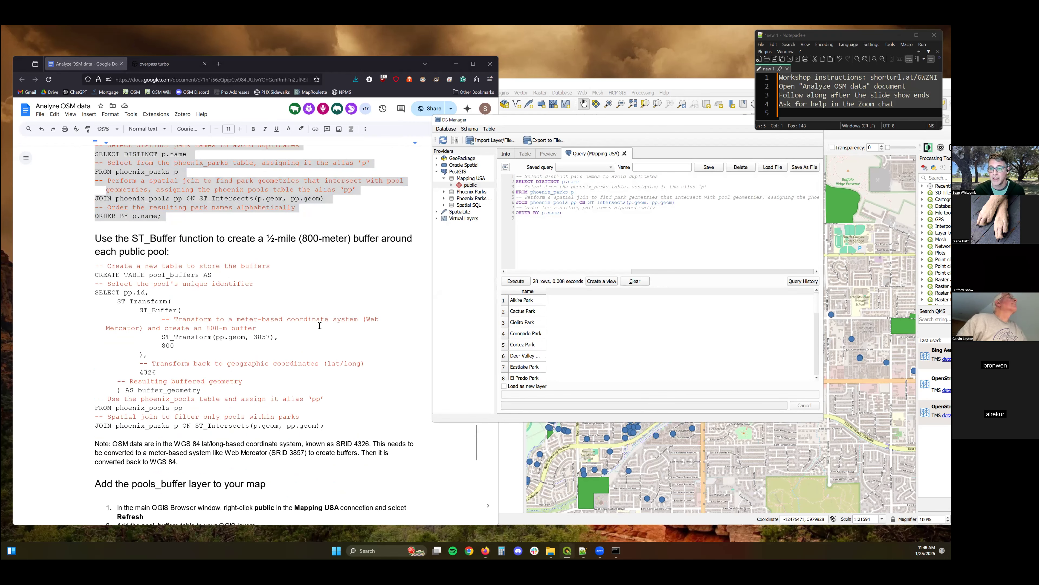
scroll(320, 326, down, 2)
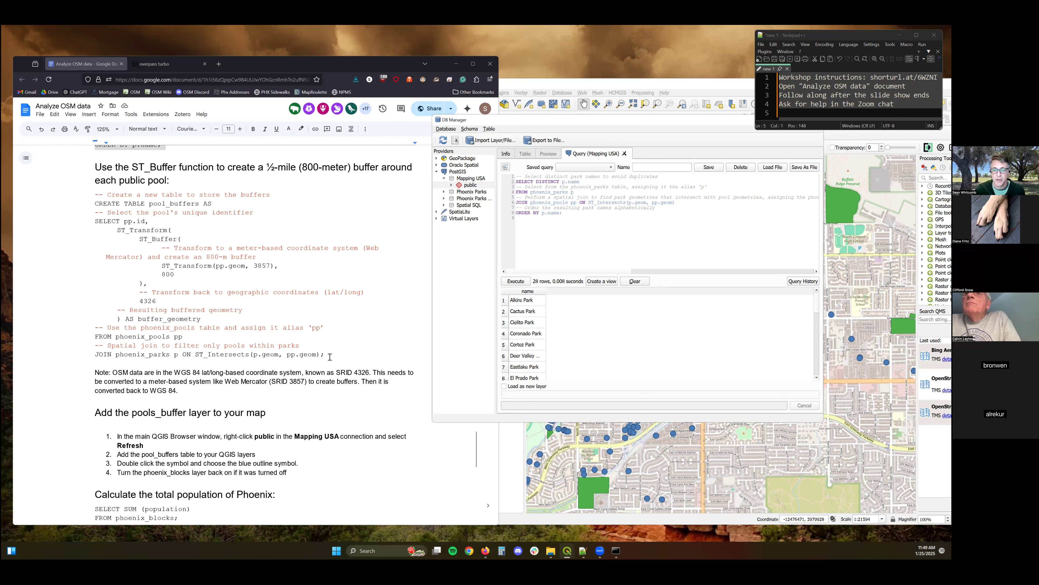
drag(327, 355, 89, 197)
key(ctrl+c)
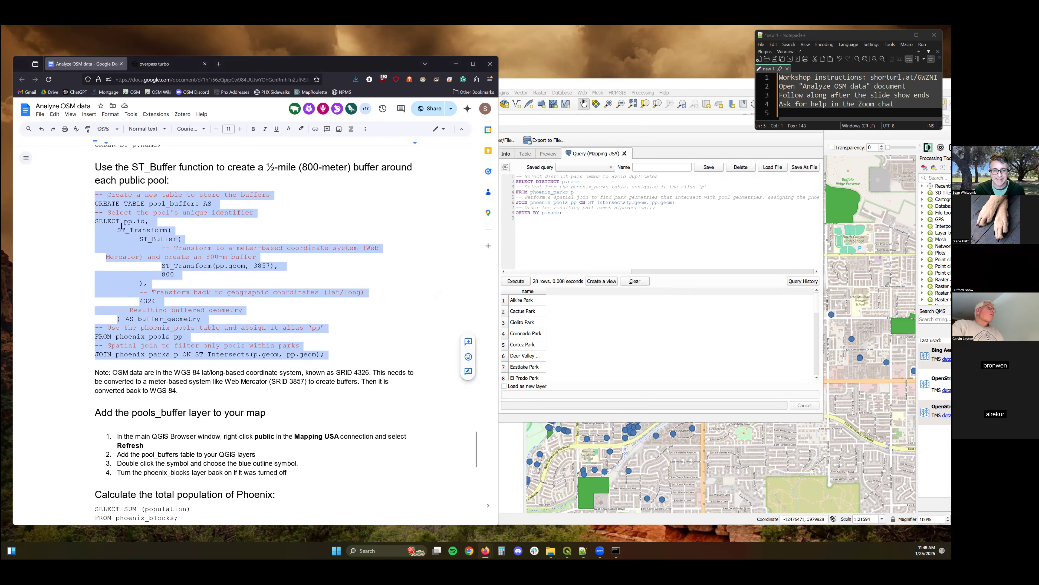
click(540, 220)
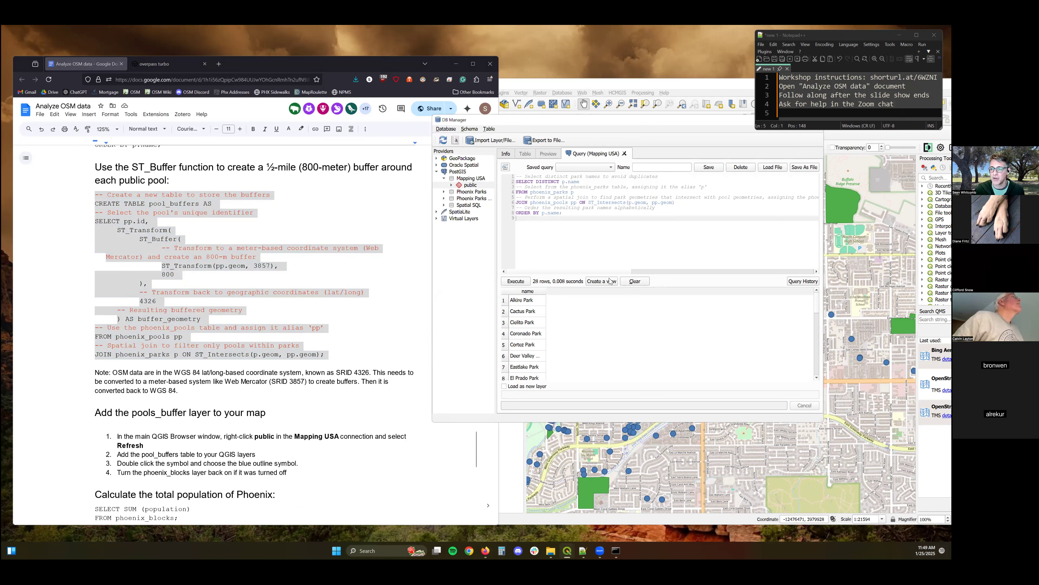
click(633, 282)
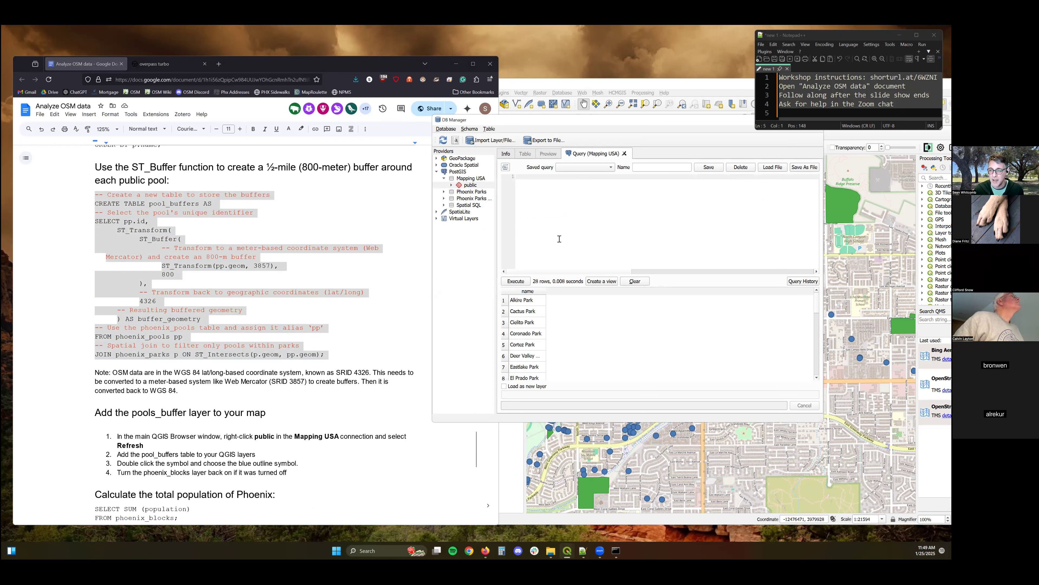
key(ctrl+v)
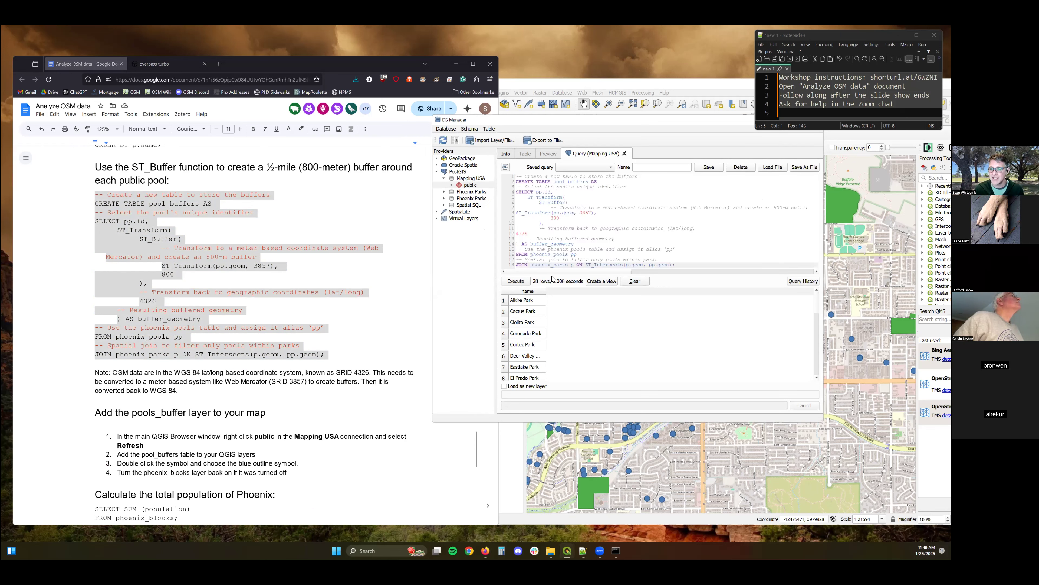
click(516, 282)
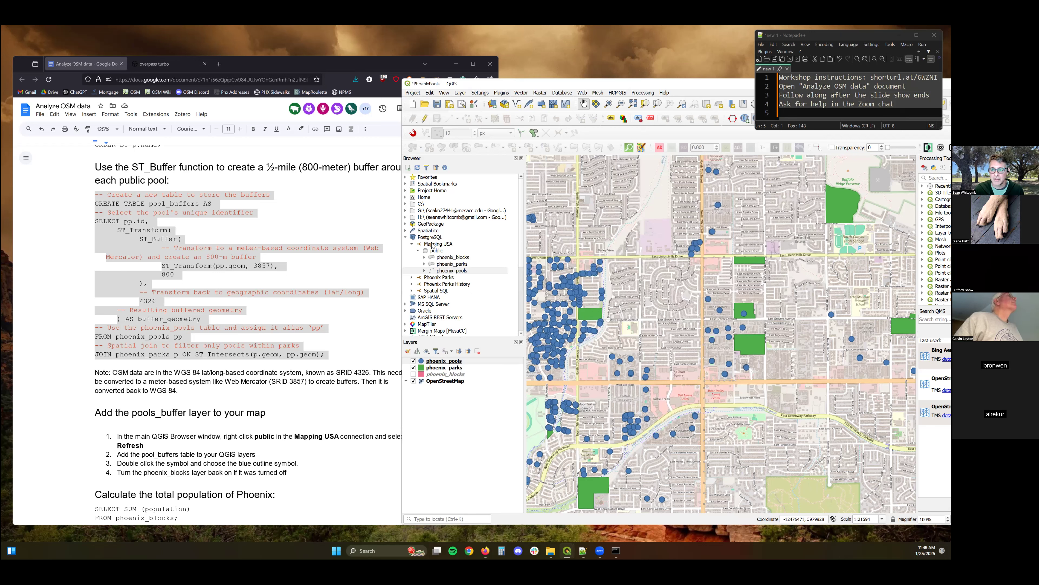
Refresh the Mapping USA public schema in the Browser and add the pool_buffers table to the Layers panel.
click(432, 245)
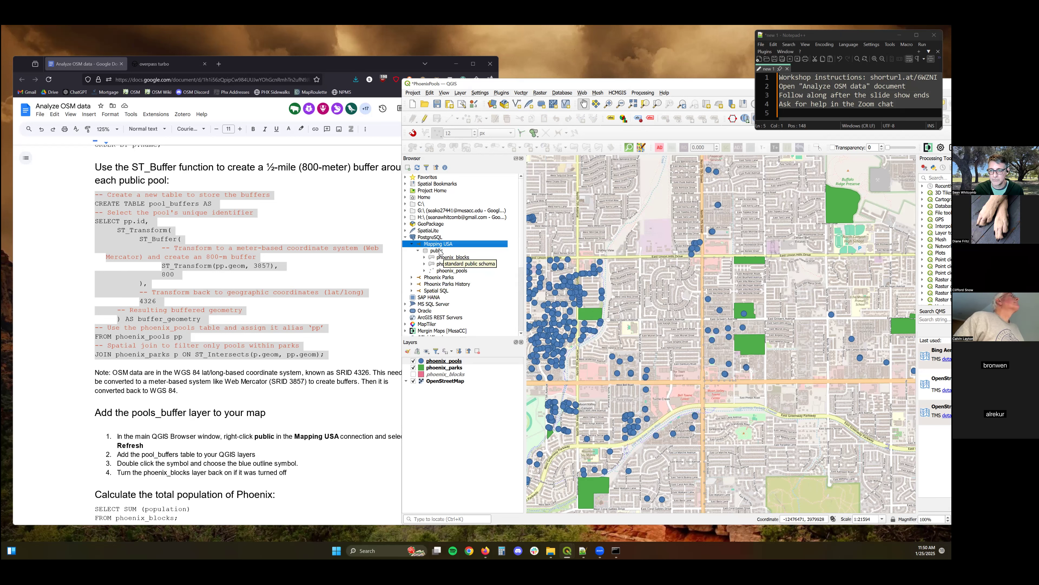
right_click(450, 251)
click(450, 256)
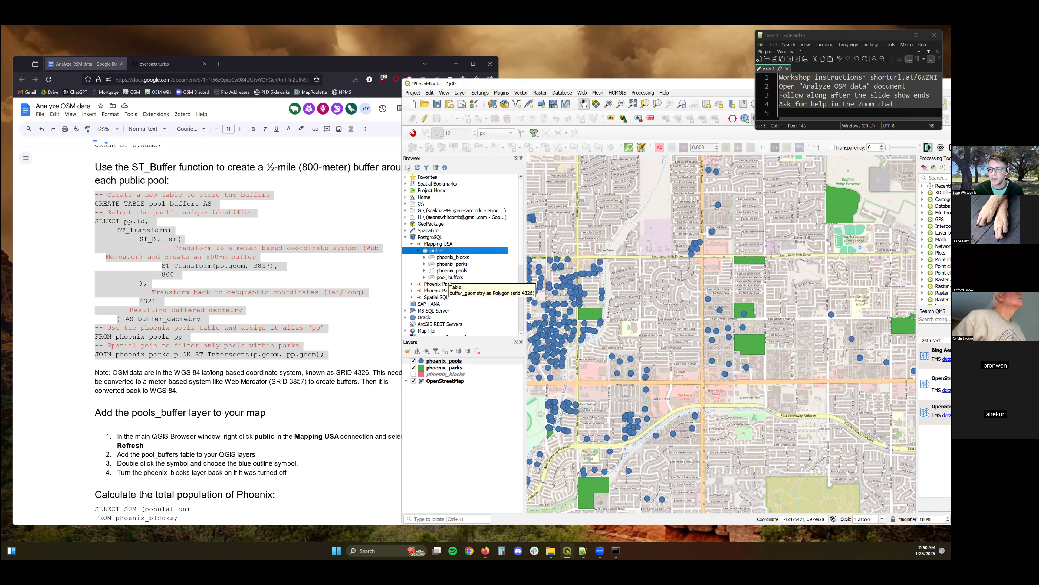
drag(448, 279, 439, 362)
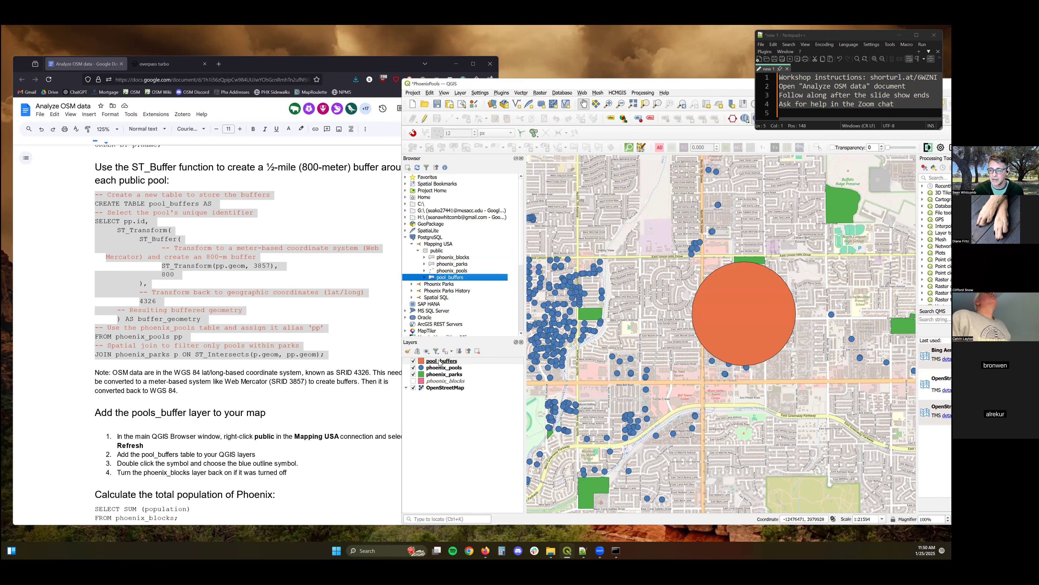
Zoom and pan the map to inspect the pool buffer circles across Phoenix.
scroll(777, 327, down, 1)
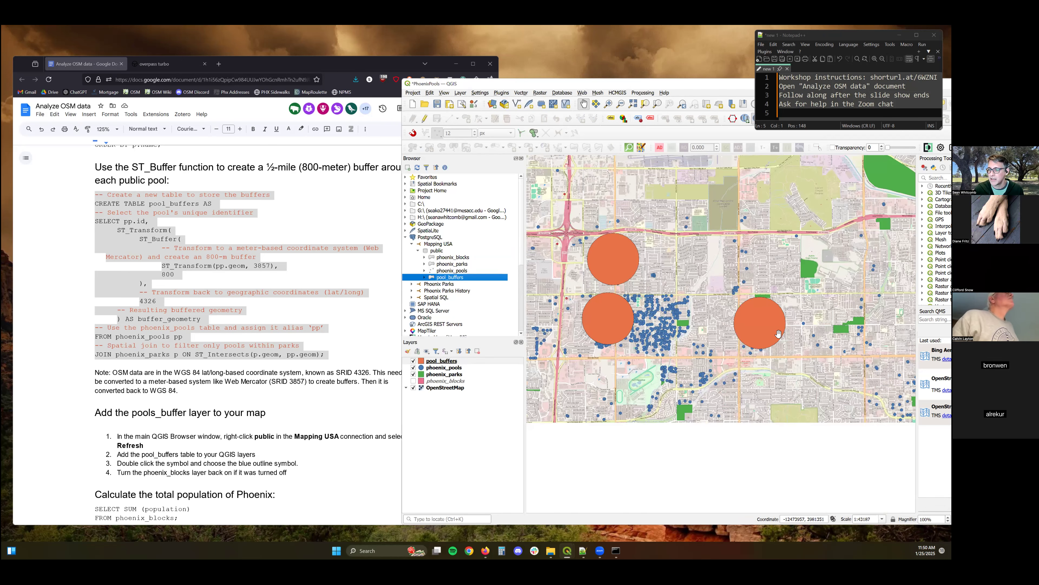
scroll(779, 332, down, 2)
scroll(759, 329, up, 1)
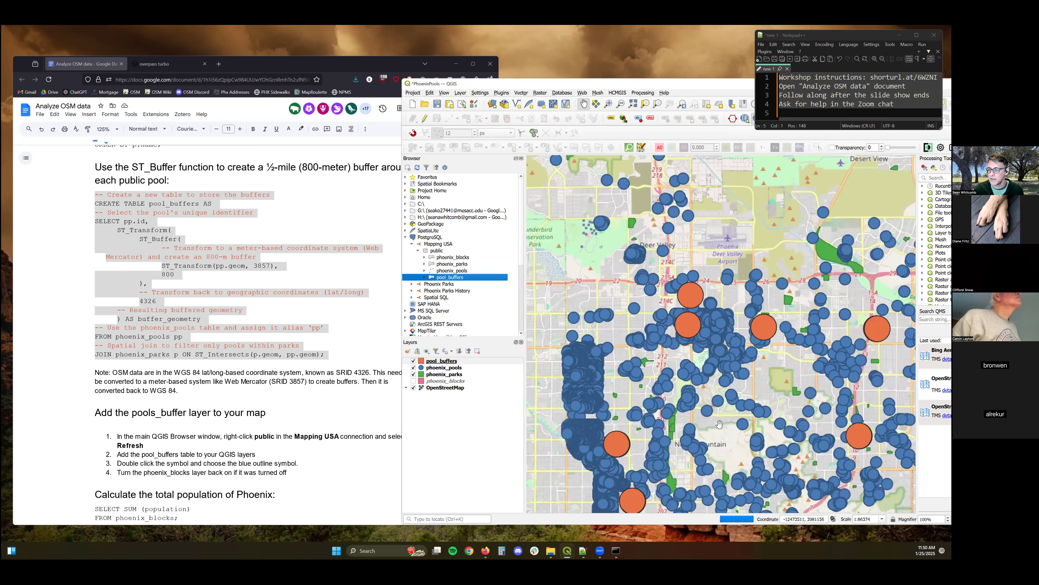
drag(566, 377, 564, 341)
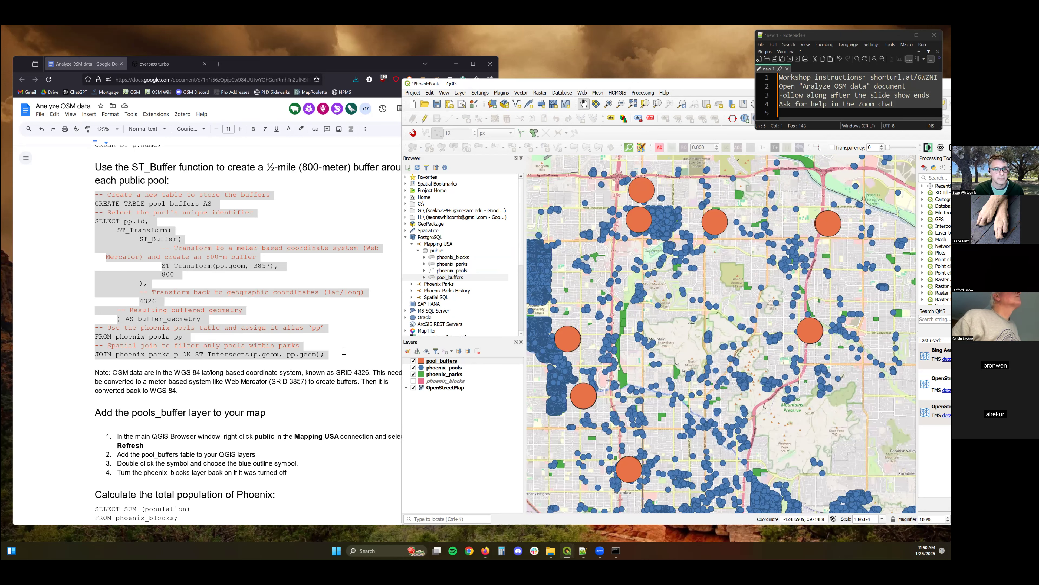
Clear the DB Manager query editor and run the query summing the population of phoenix_blocks.
scroll(337, 267, down, 1)
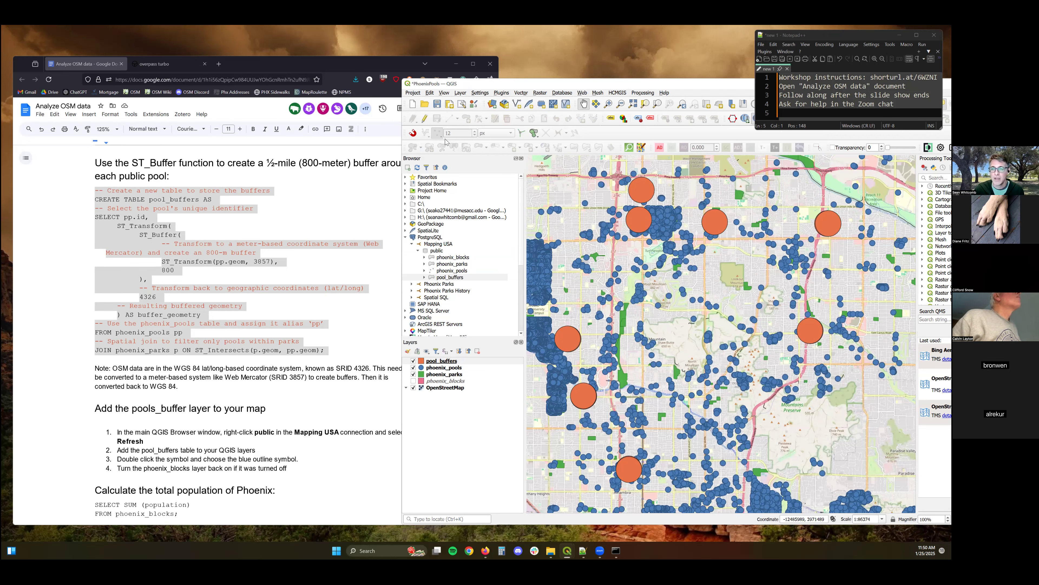
scroll(328, 340, down, 3)
mouse_move(567, 550)
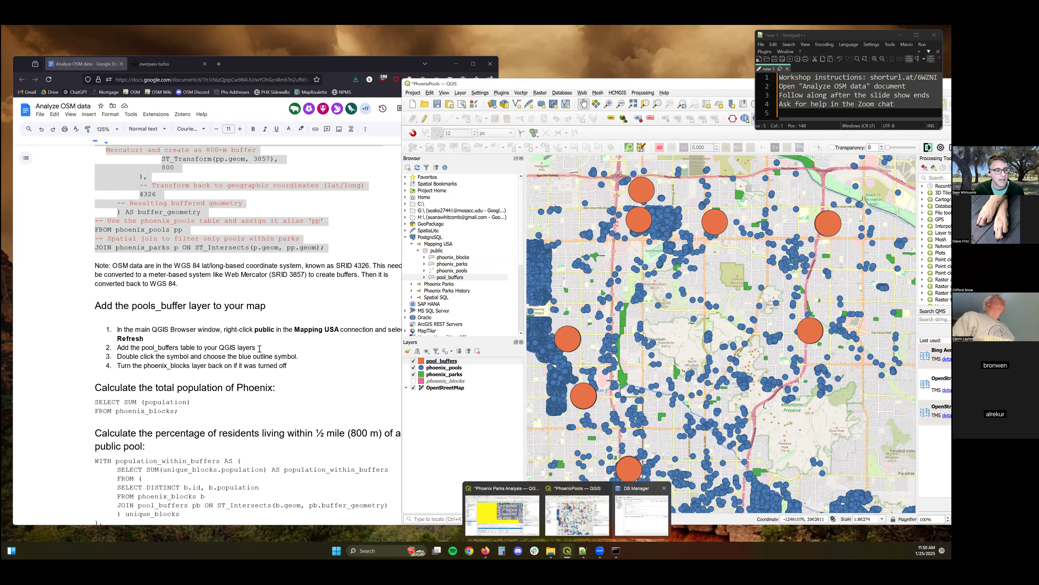
scroll(243, 342, down, 4)
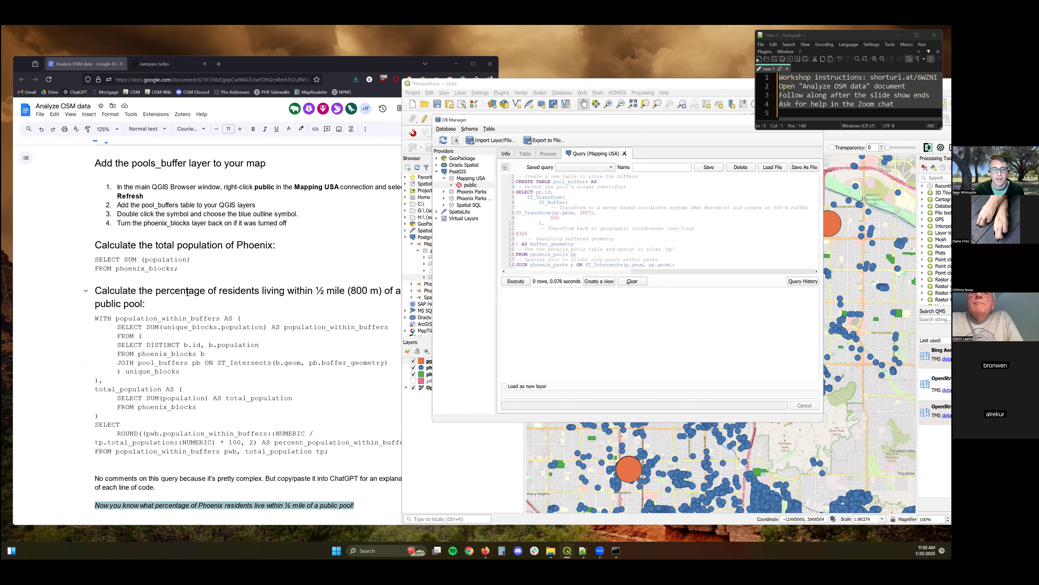
scroll(186, 298, up, 4)
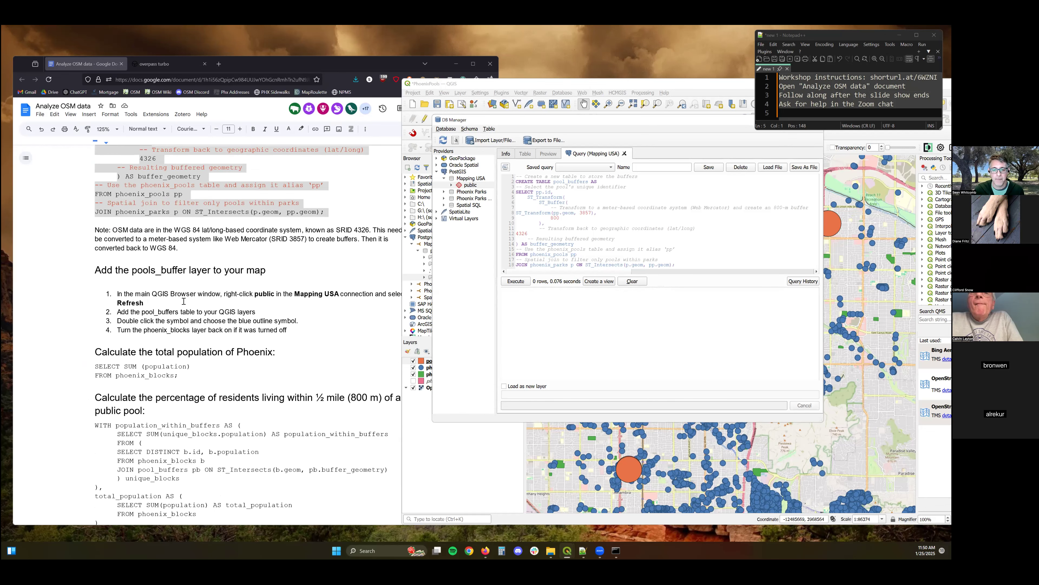
scroll(262, 295, down, 2)
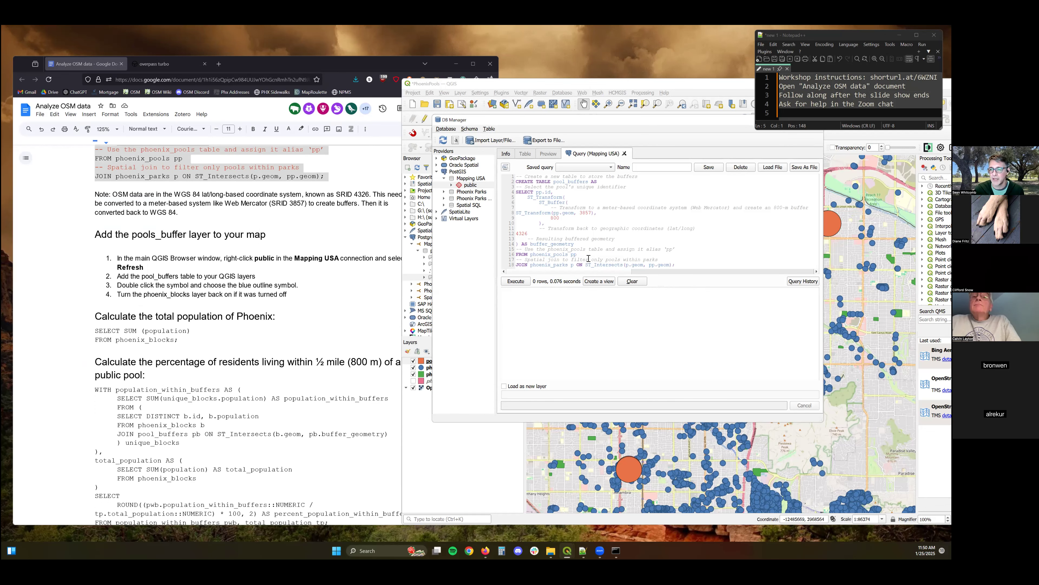
click(632, 282)
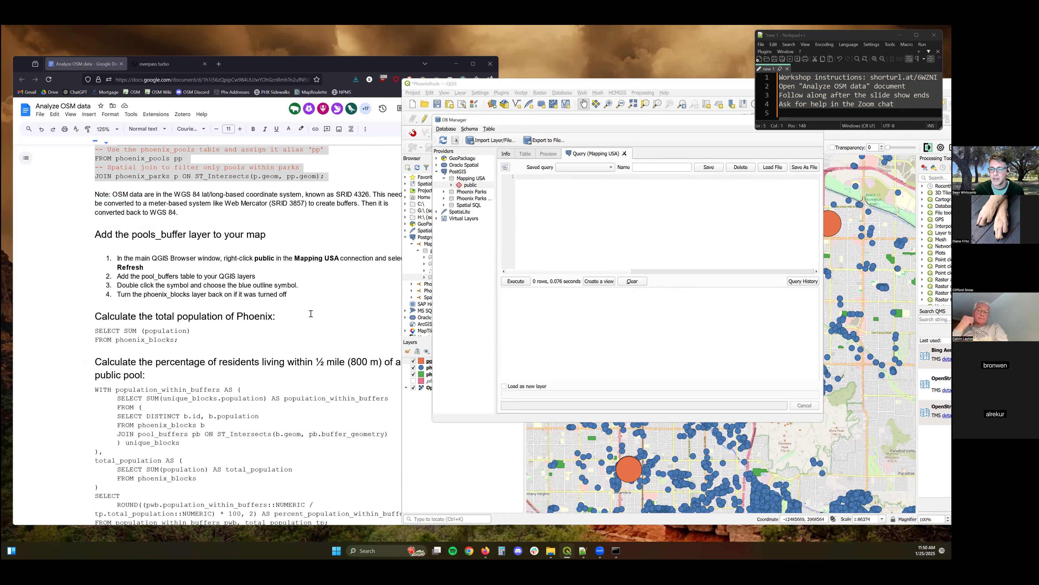
drag(180, 342, 95, 333)
key(ctrl+c)
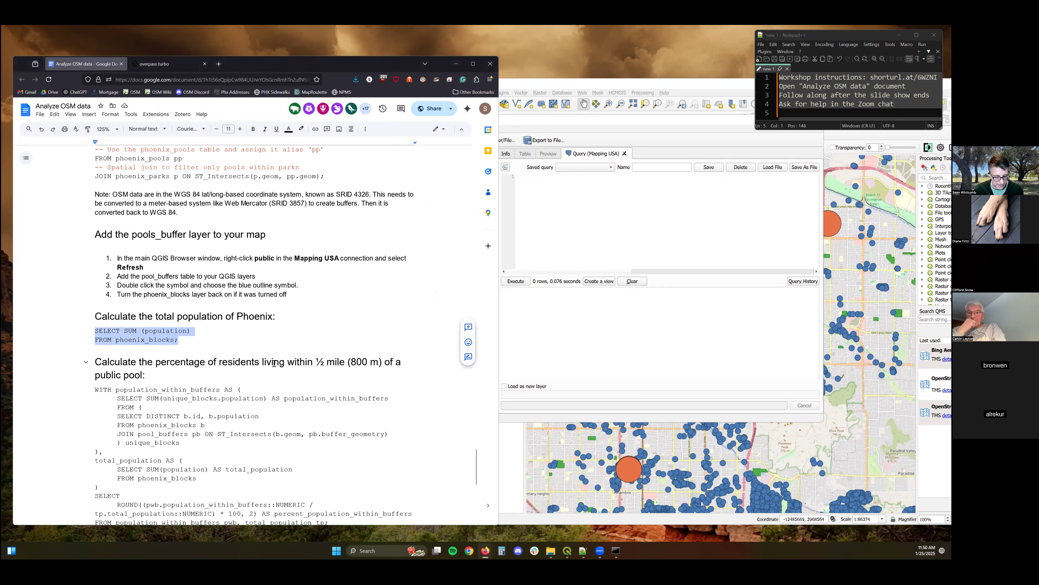
click(546, 176)
key(ctrl+v)
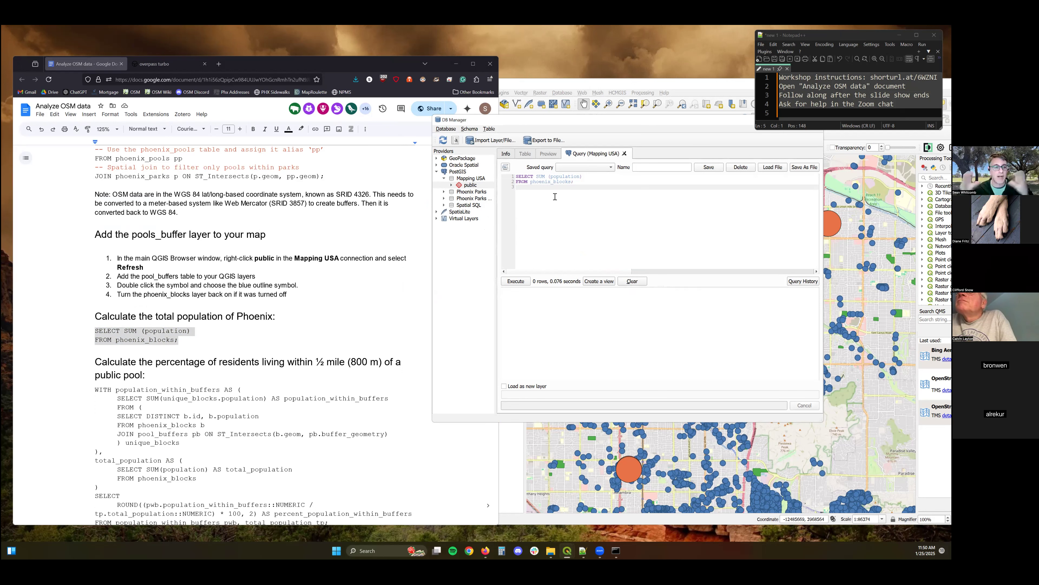
click(516, 281)
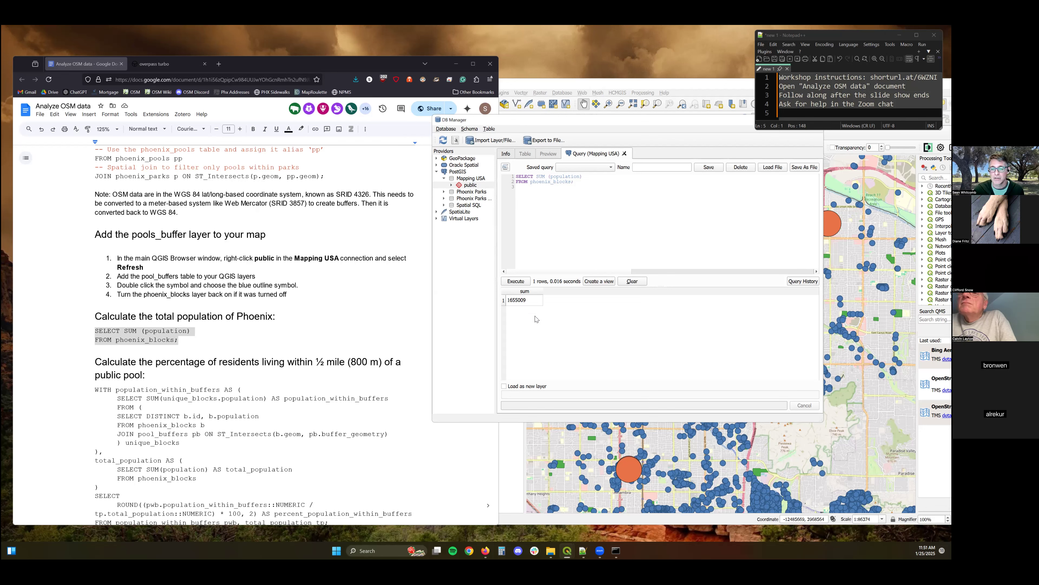
Replace the editor contents with the WITH query computing the percentage of residents within the pool buffers, and run it.
scroll(334, 319, down, 4)
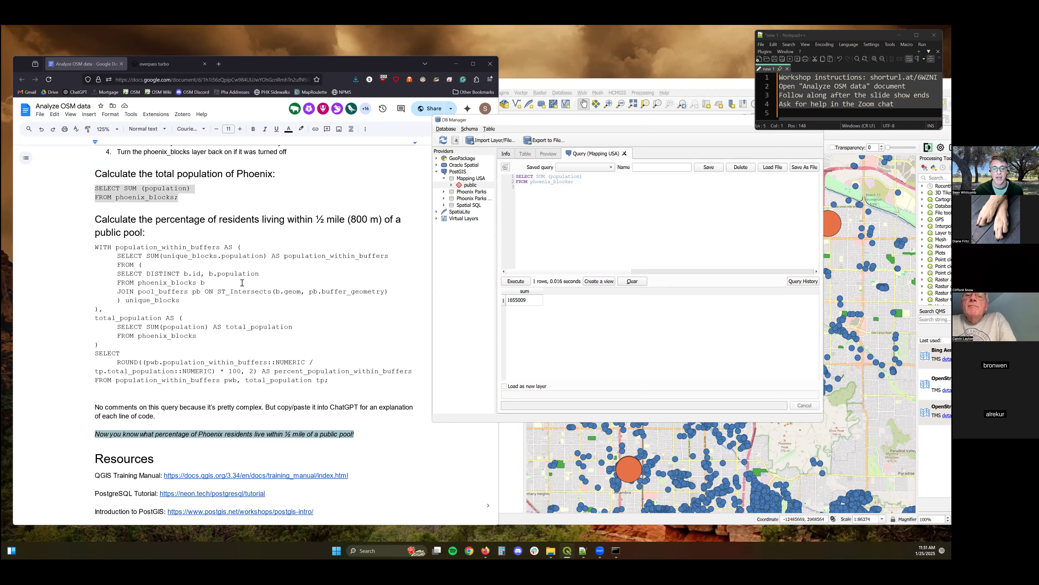
drag(337, 380, 92, 250)
key(ctrl+c)
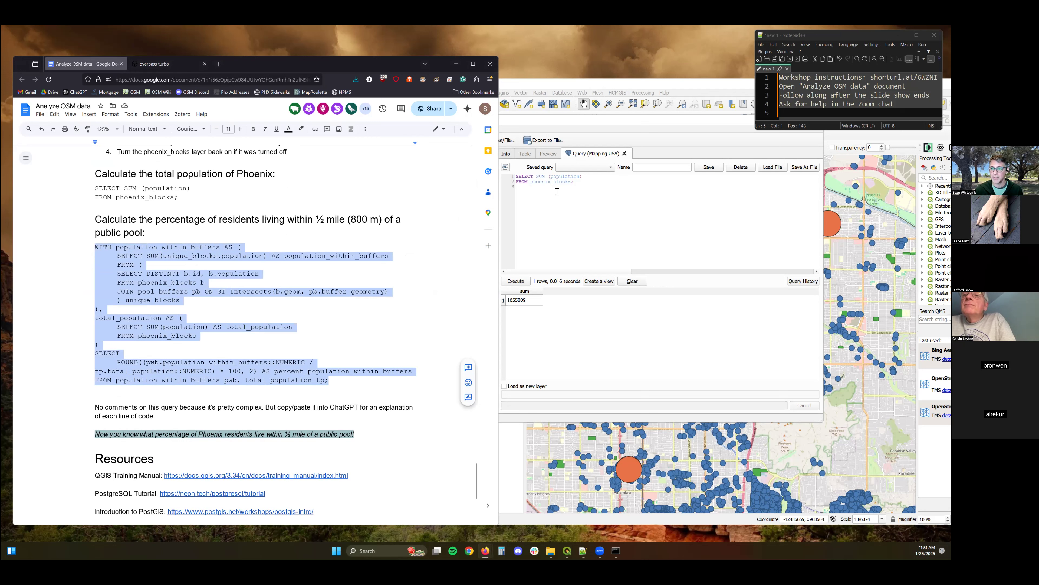
click(579, 182)
key(ctrl+a)
key(BackSpace)
key(ctrl+v)
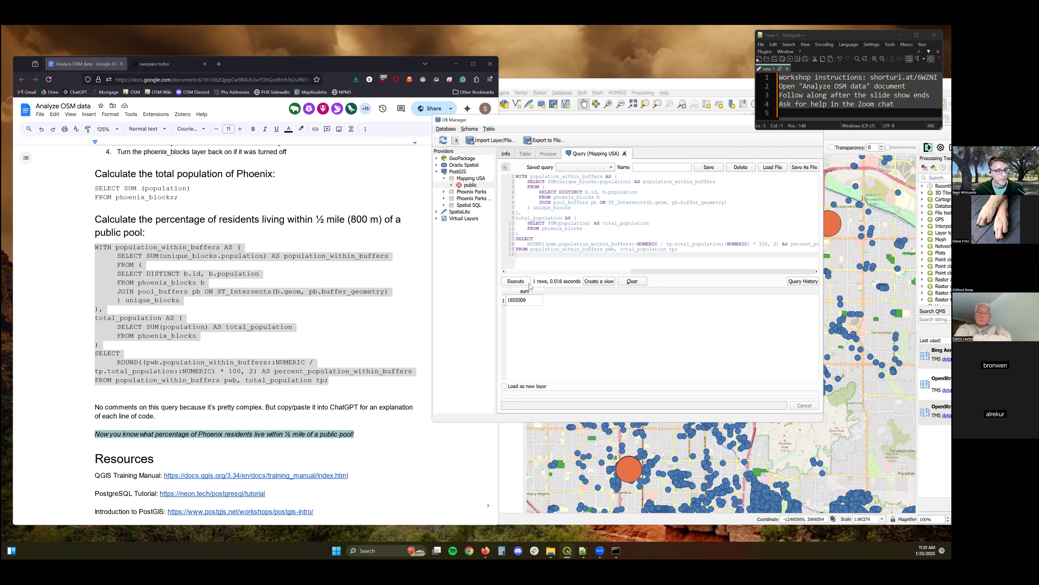
click(517, 281)
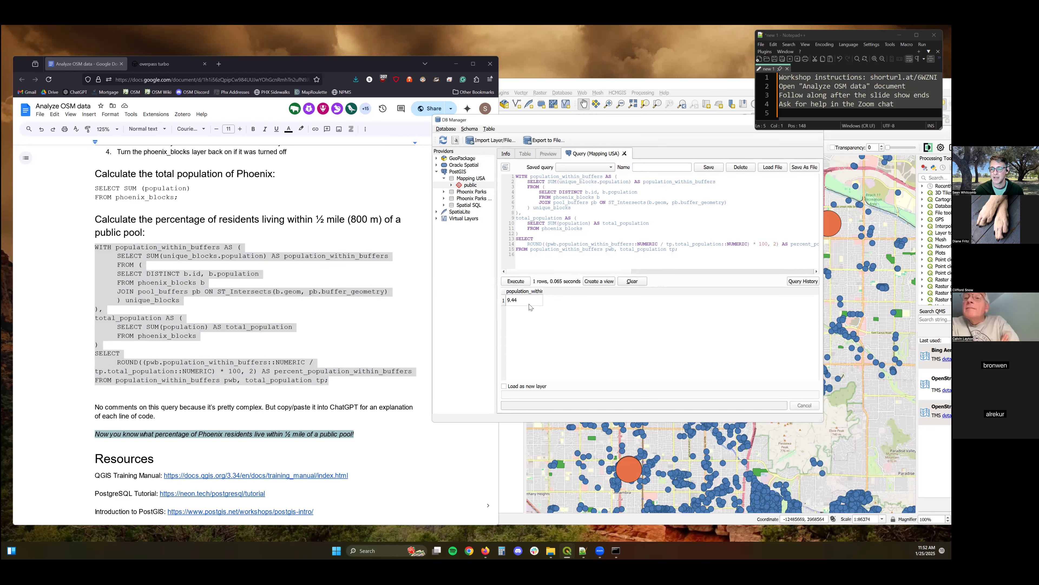
Examine the parts of the percentage-of-residents query in the instructions document, clause by clause.
click(226, 273)
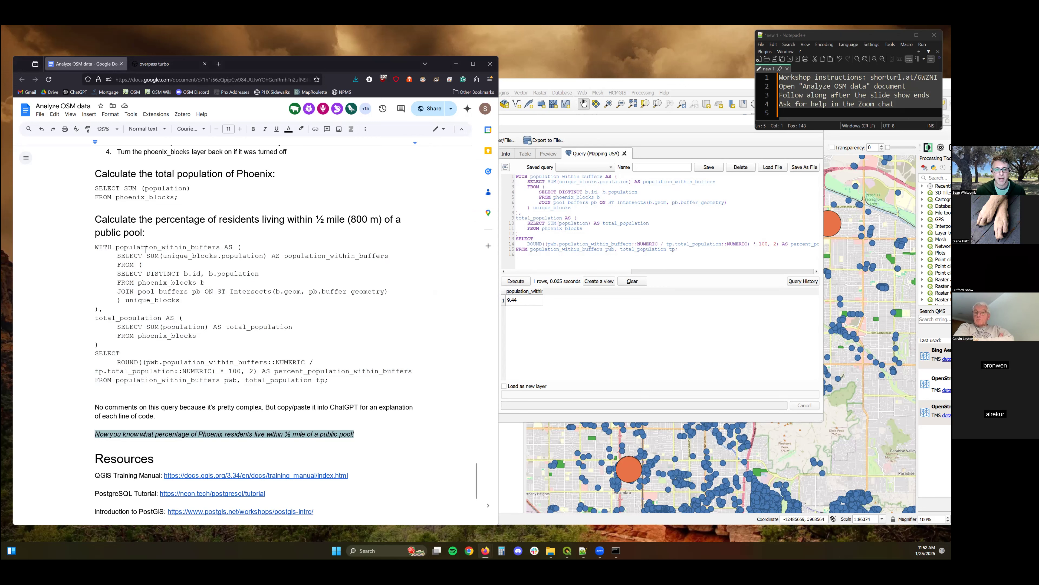
drag(220, 248, 116, 247)
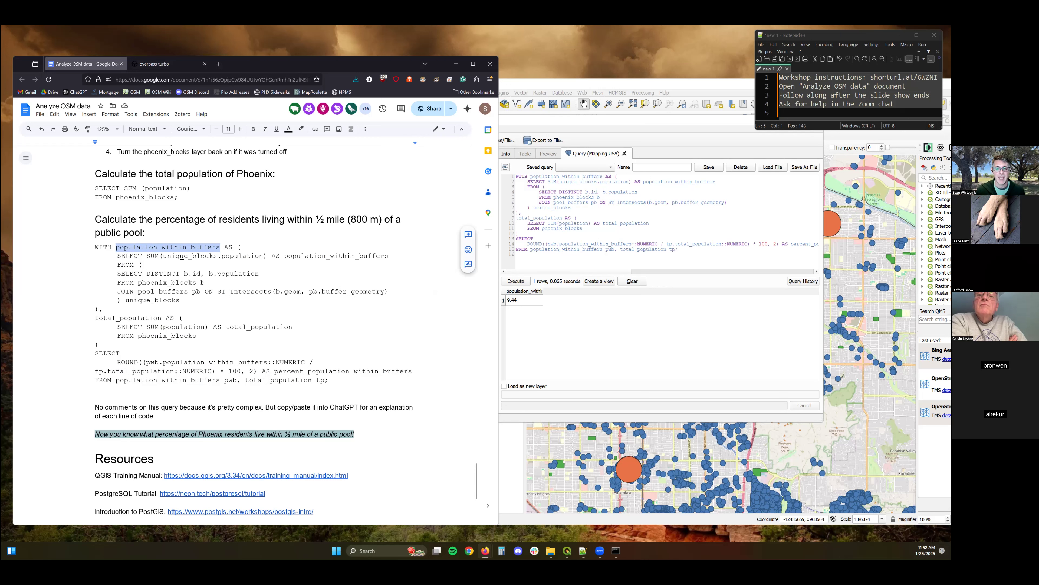
drag(146, 256, 268, 256)
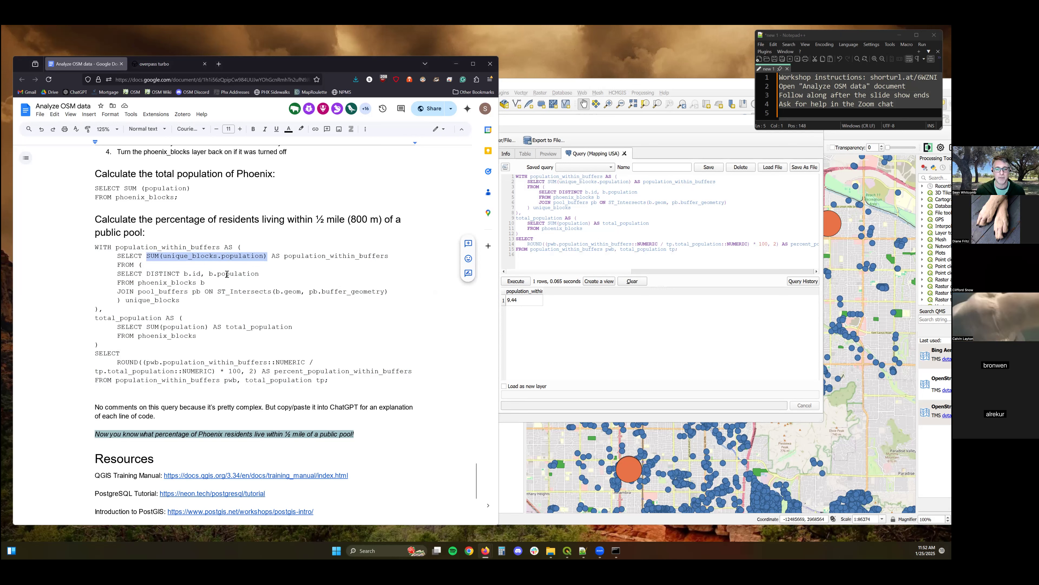
drag(204, 283, 139, 285)
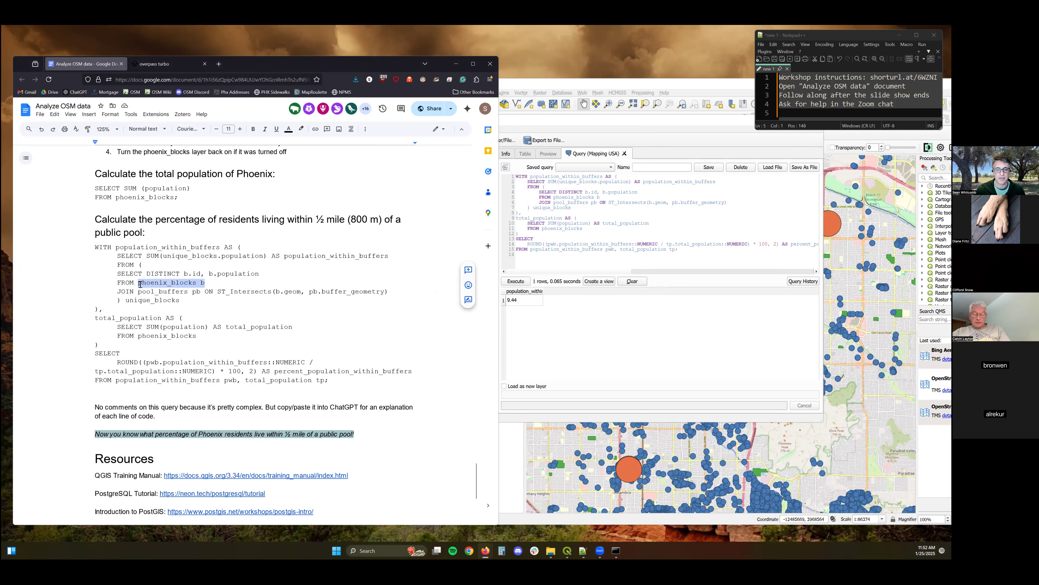
double_click(203, 282)
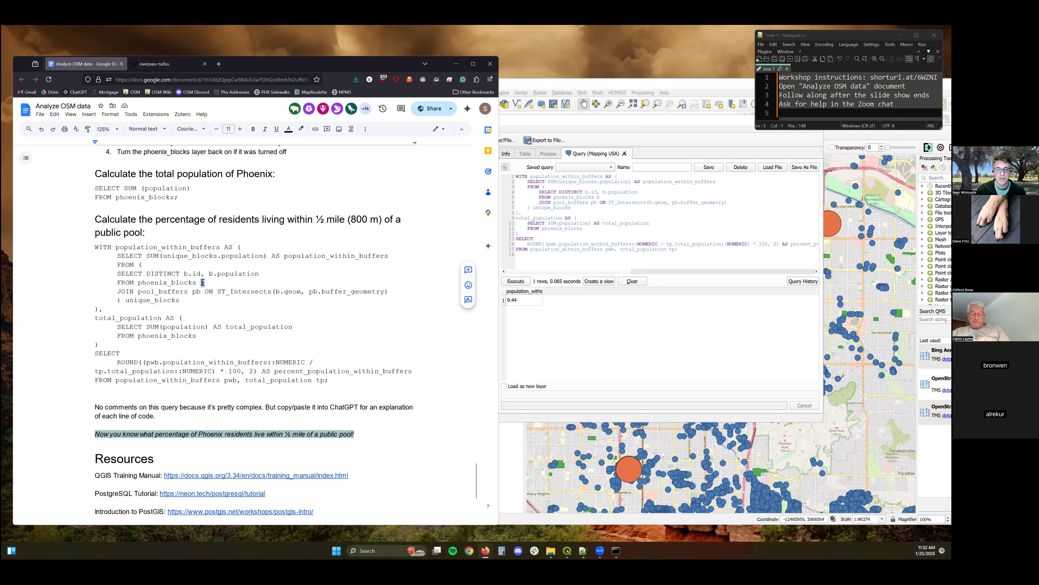
double_click(200, 272)
drag(217, 273, 260, 273)
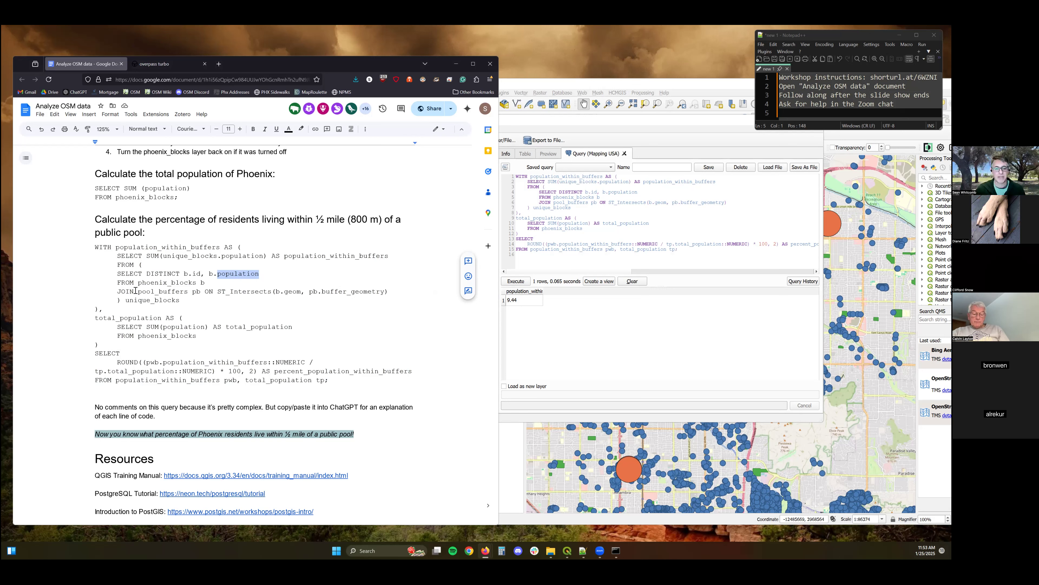
drag(138, 291, 272, 293)
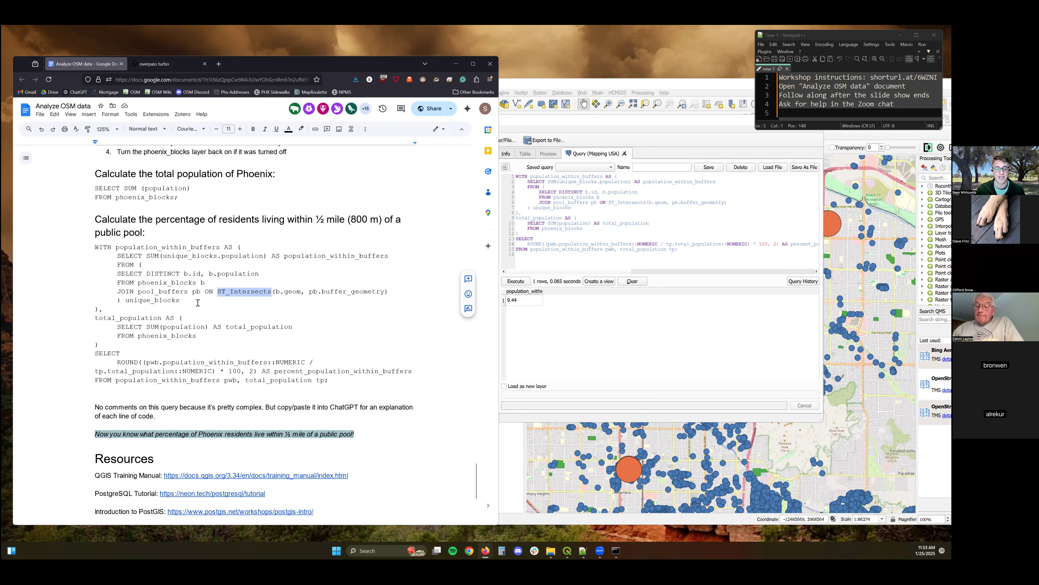
drag(180, 300, 125, 301)
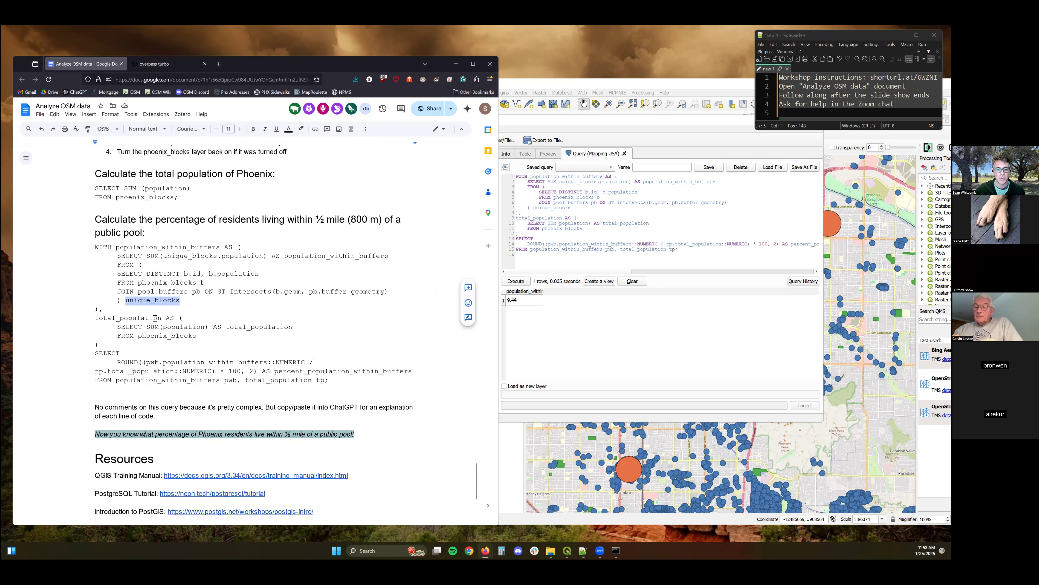
drag(162, 318, 95, 319)
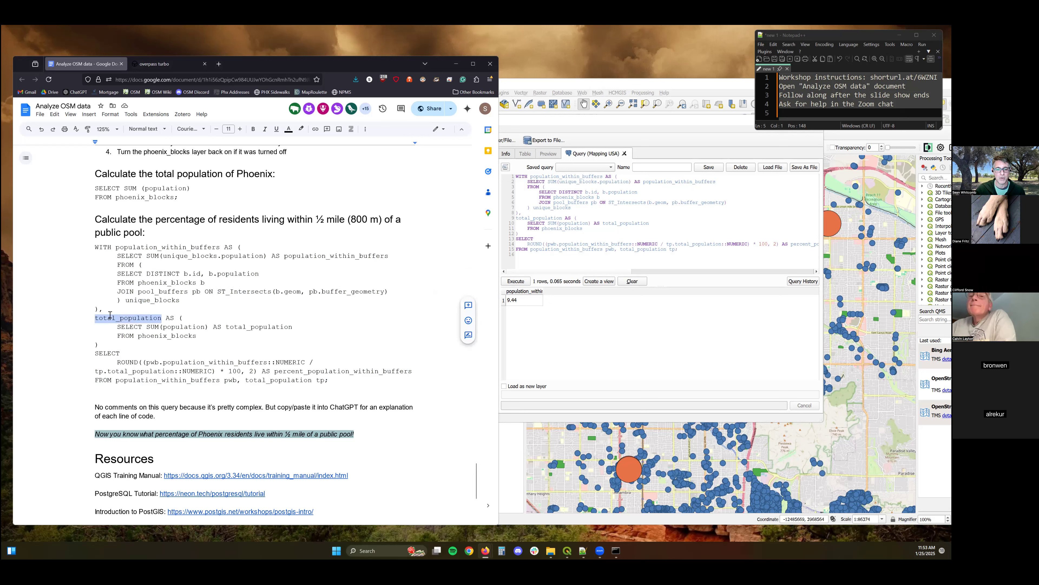
drag(176, 327, 139, 336)
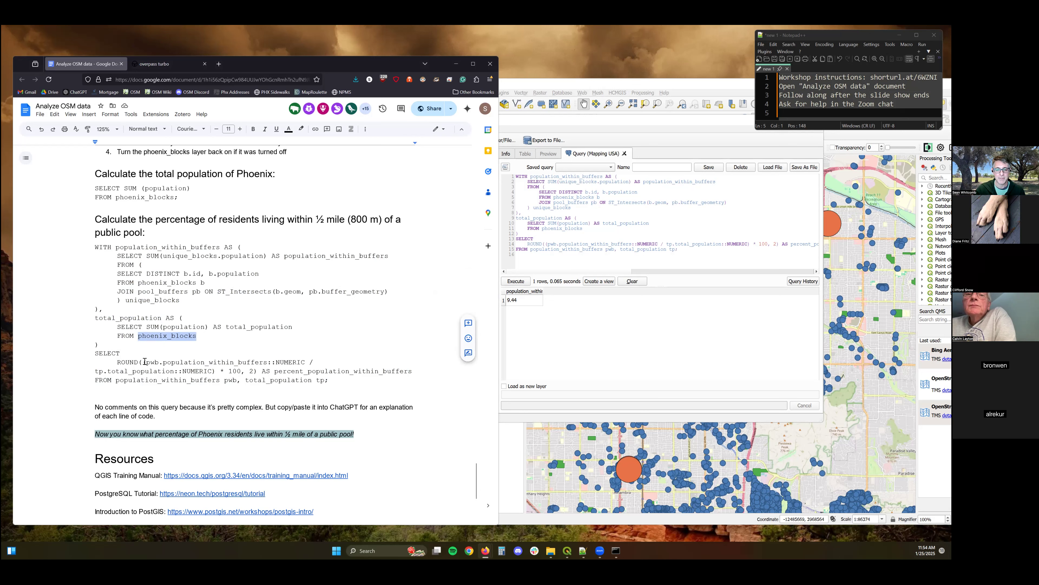
drag(329, 380, 123, 363)
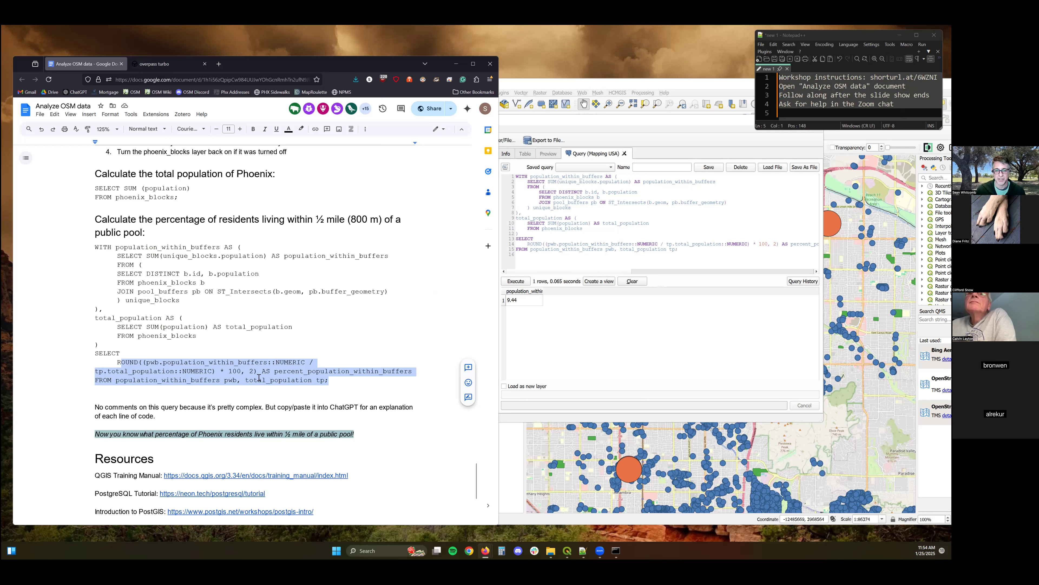
drag(254, 373, 250, 373)
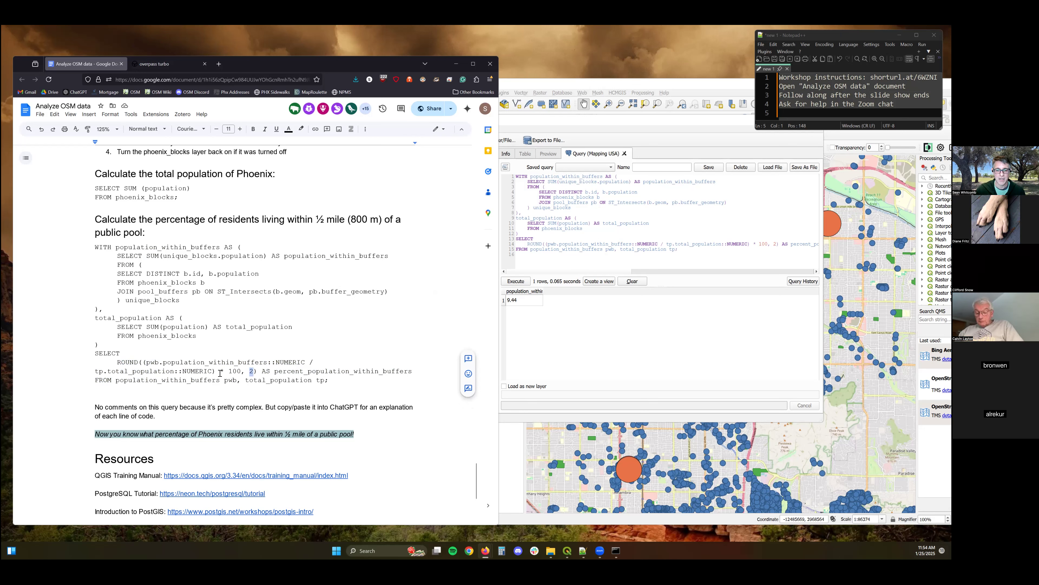
drag(220, 371, 242, 371)
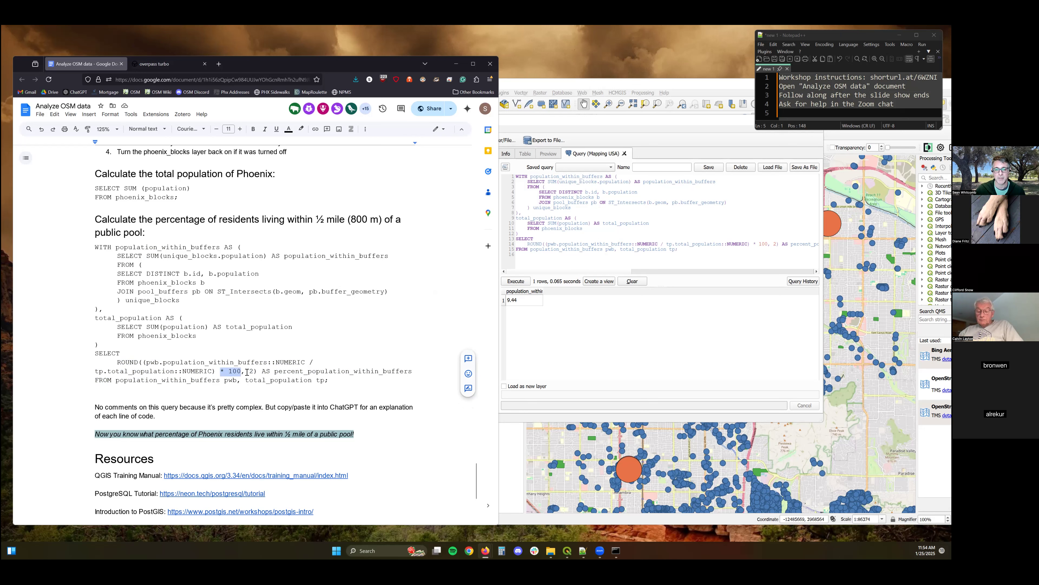
double_click(251, 371)
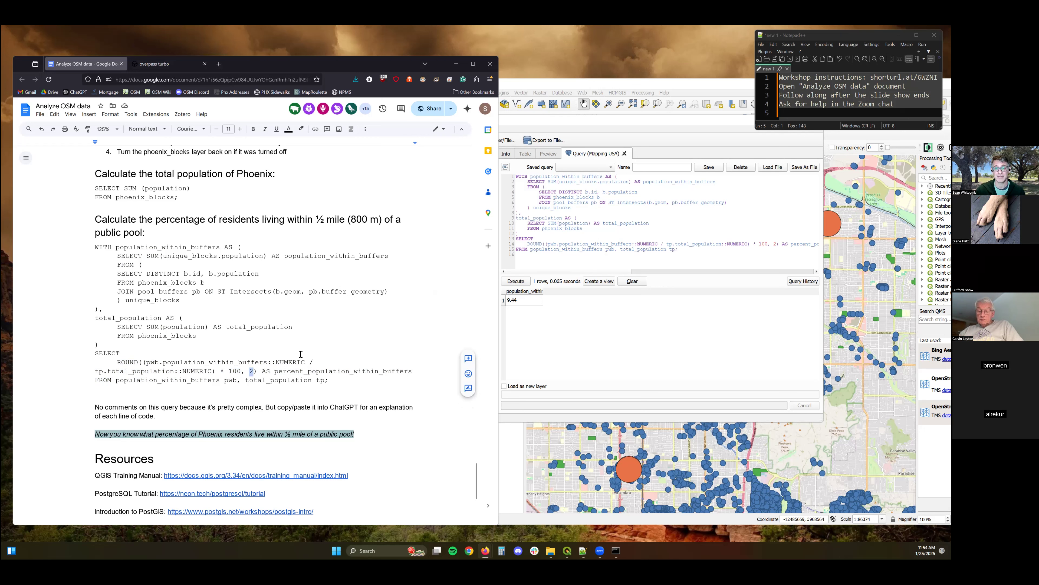
click(350, 382)
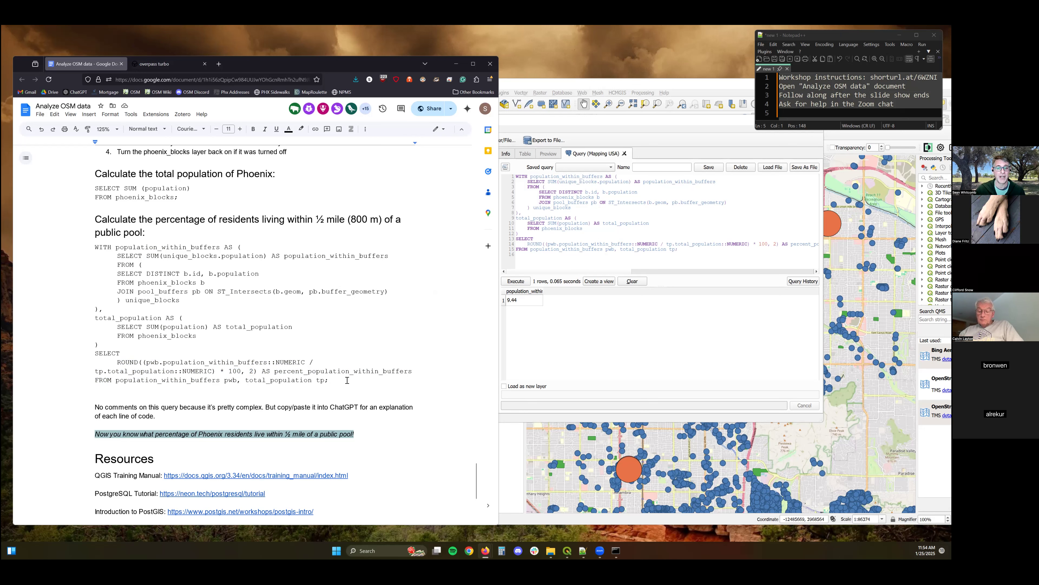